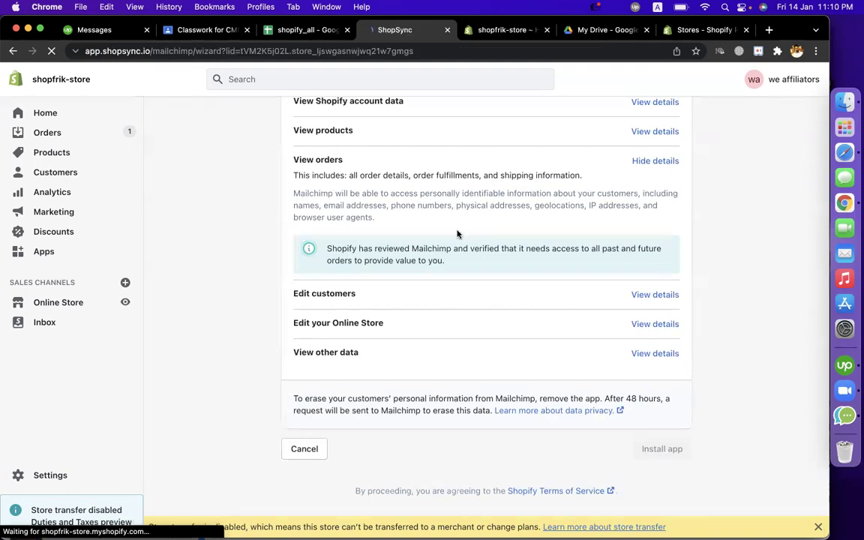
Review the Mailchimp install steps in the shopify_all sheet, then return to Shopify's checklist.
click(303, 30)
scroll(206, 325, down, 5)
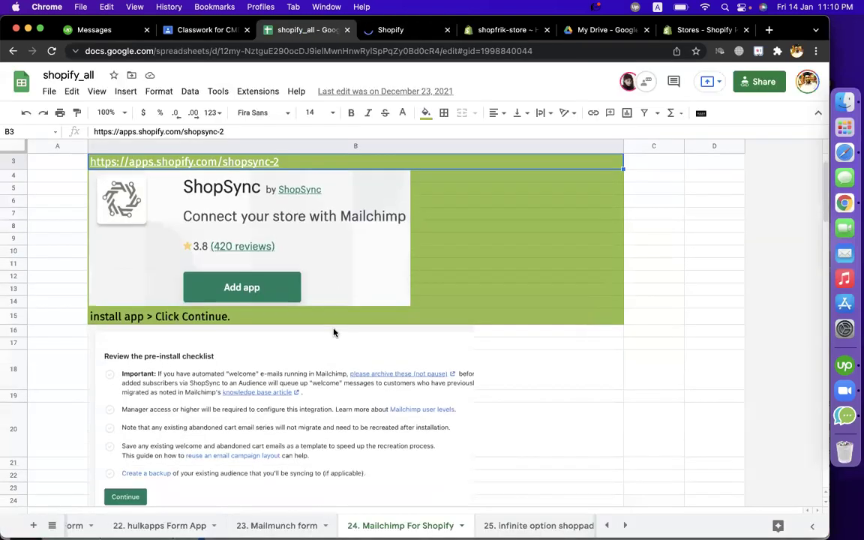
scroll(259, 308, down, 3)
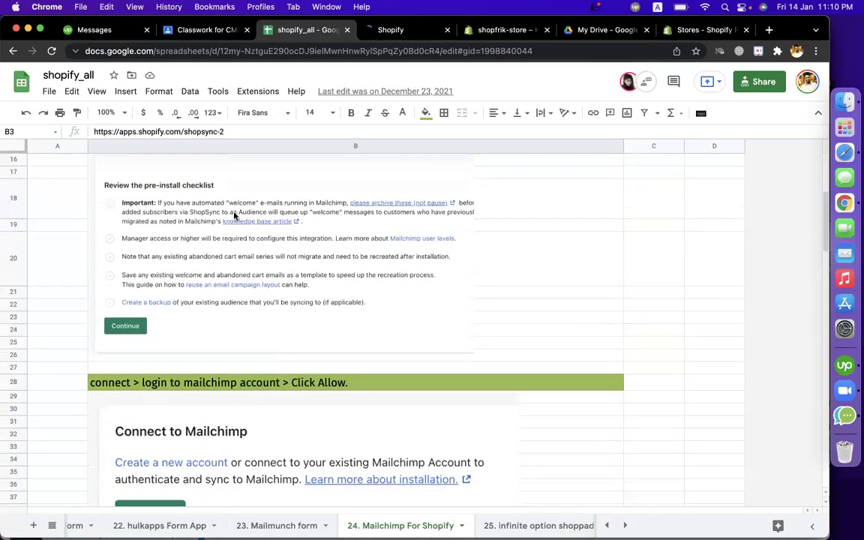
scroll(319, 228, down, 3)
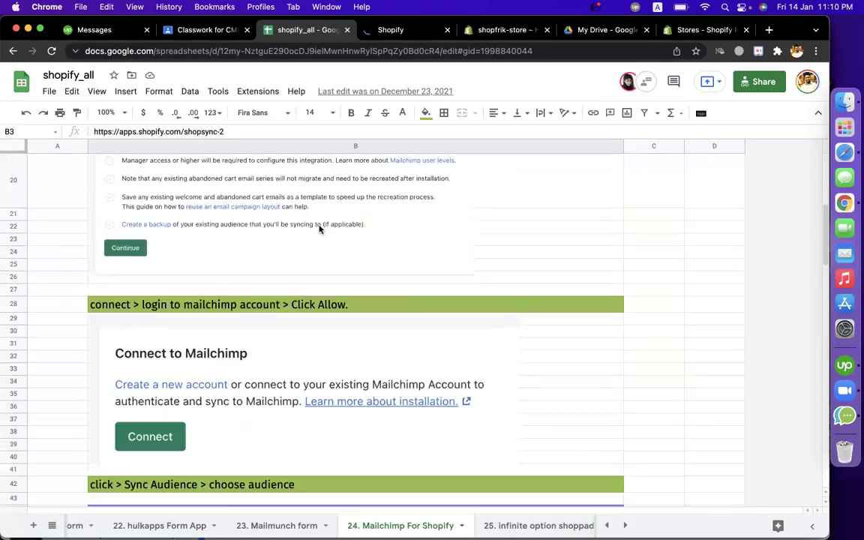
click(410, 29)
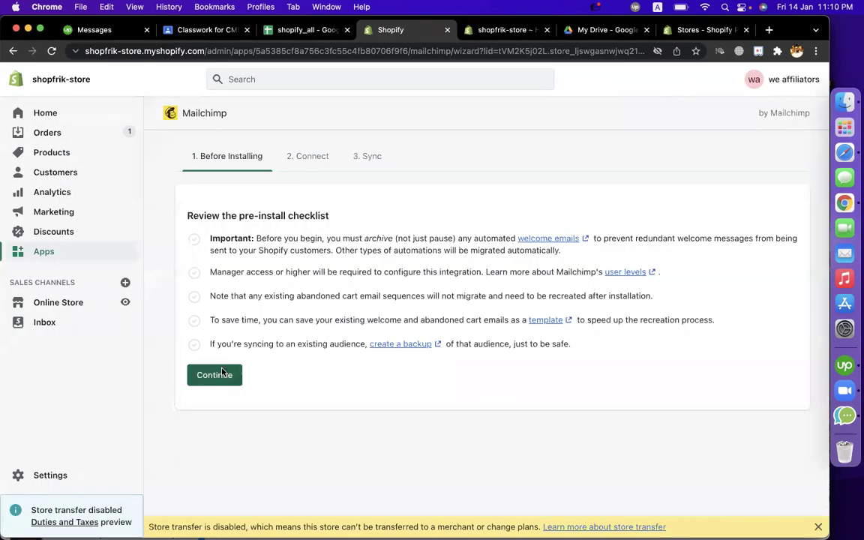
Continue past the pre-install checklist to Connect, then dismiss the Mailchimp login popup.
click(198, 336)
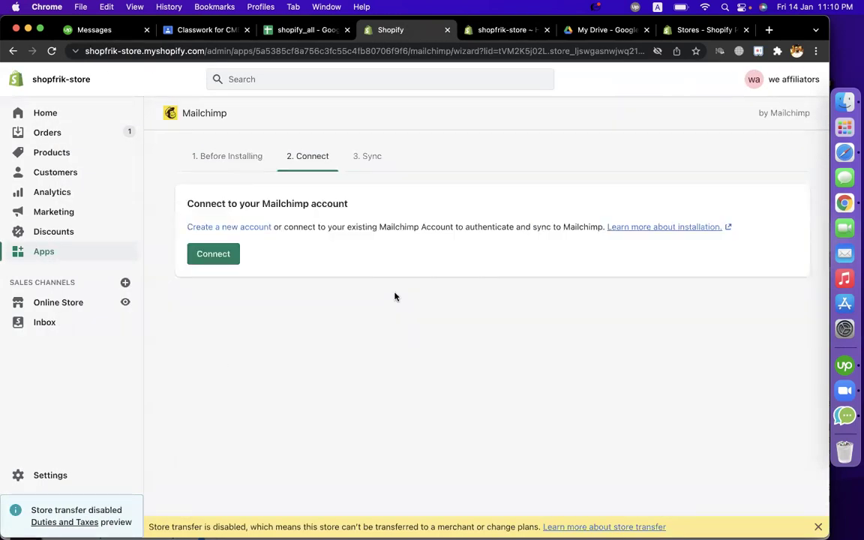
click(225, 253)
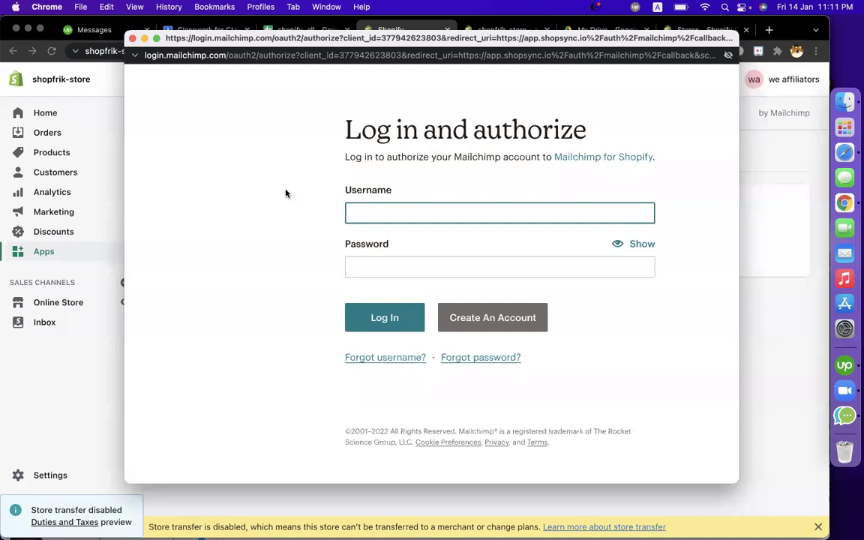
click(132, 38)
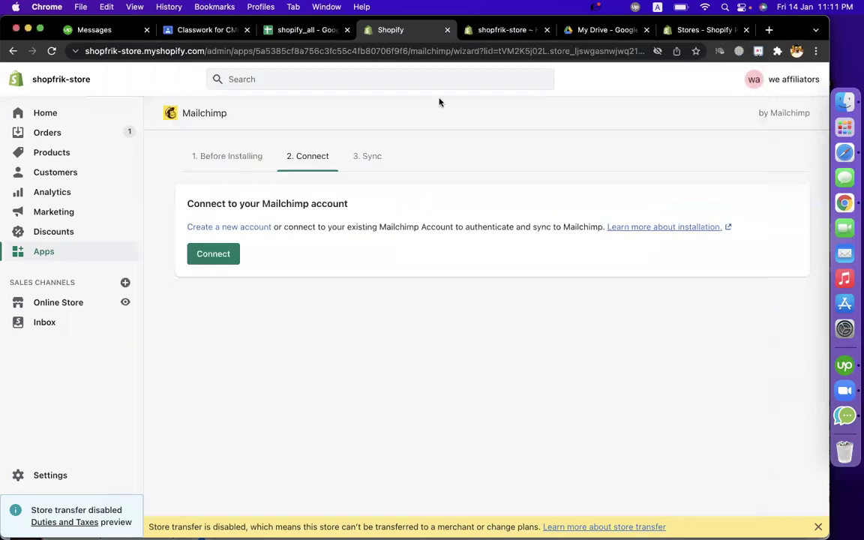
Load mailchimp.com in the My Drive tab.
click(503, 30)
click(601, 30)
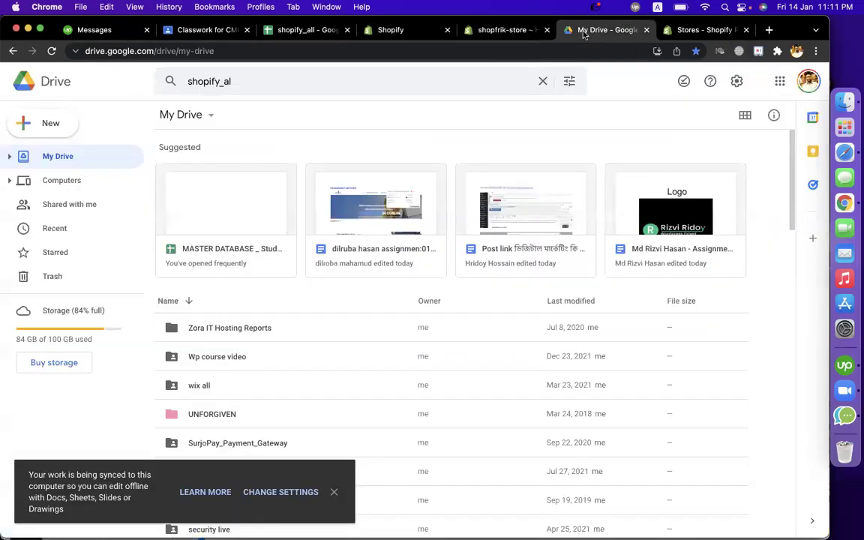
click(463, 48)
text(mailc)
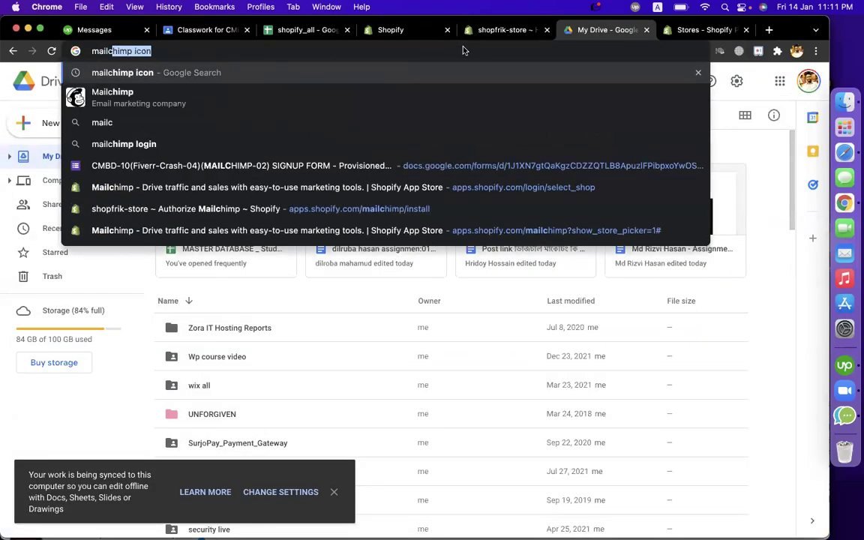
text(himp)
key(BackSpace)
key(BackSpace)
text(.com)
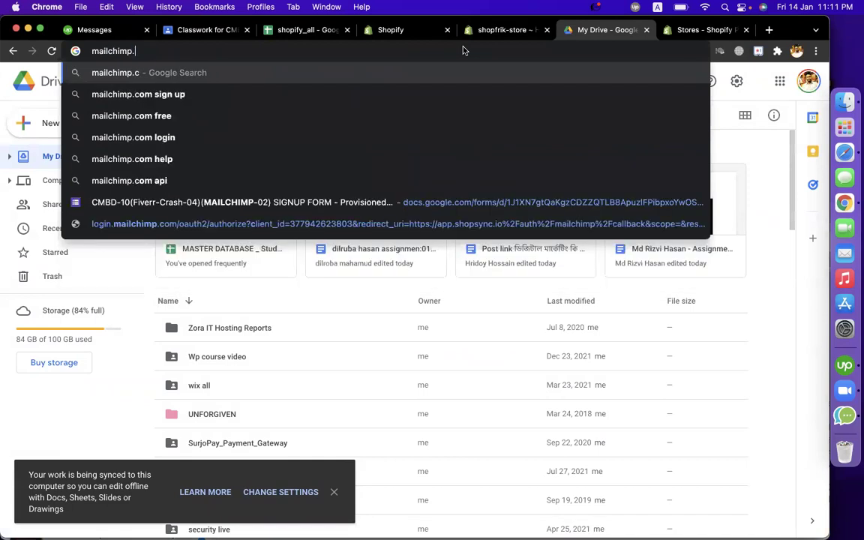
key(Return)
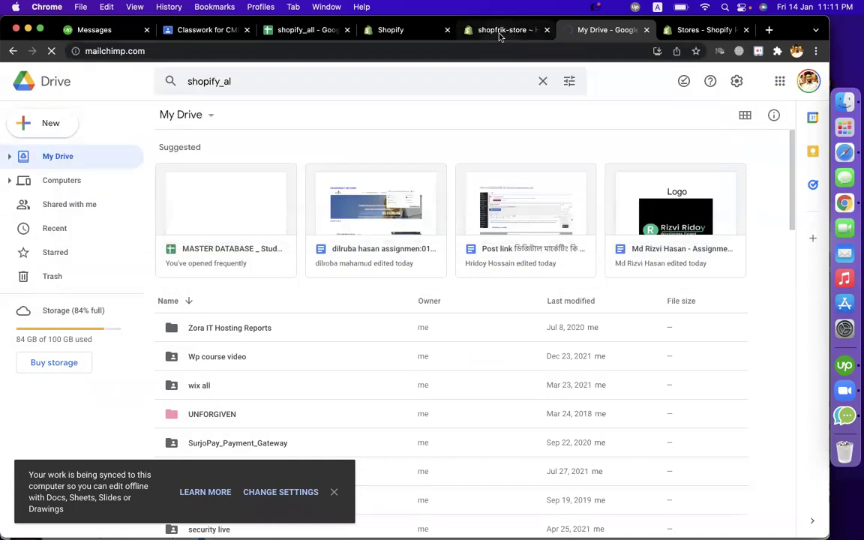
Start a new Mailchimp account sign-up from the loaded homepage.
click(495, 32)
click(405, 32)
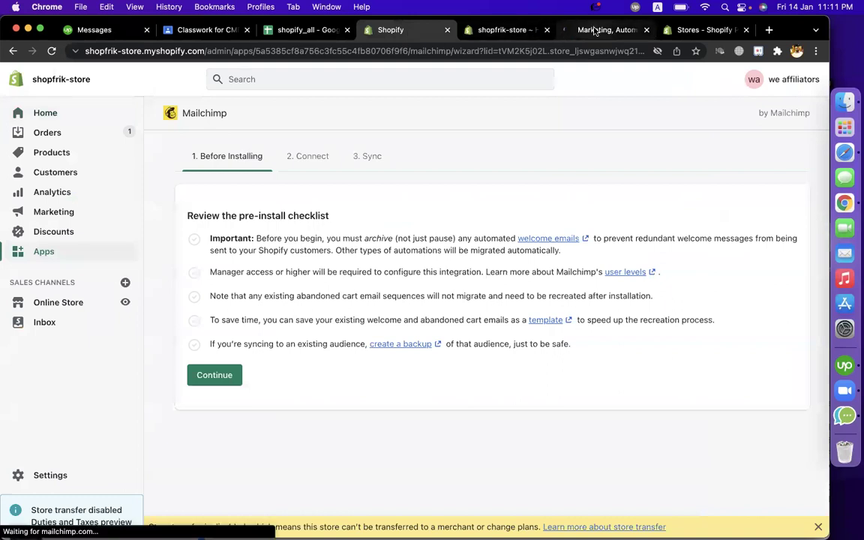
click(589, 30)
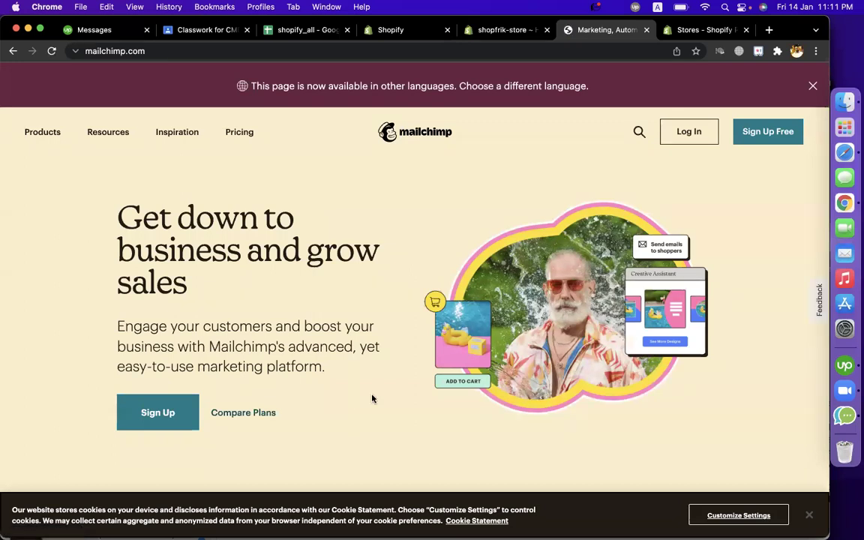
click(142, 415)
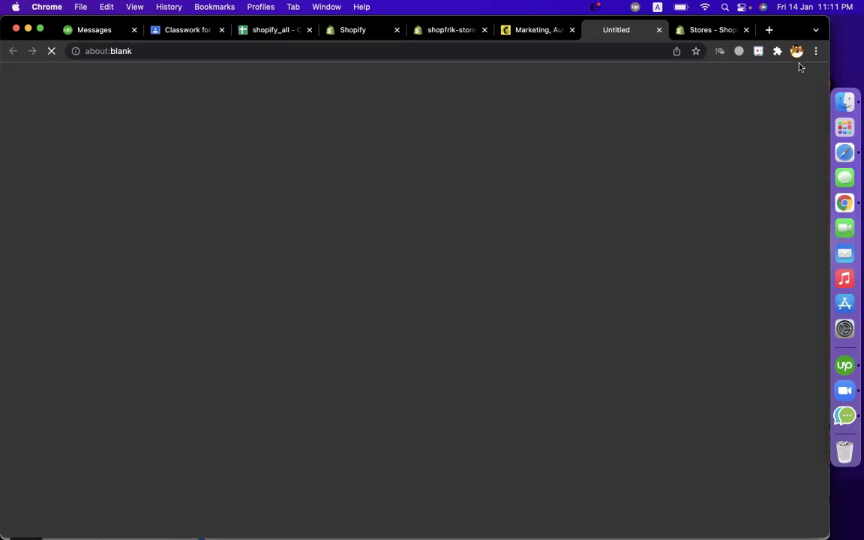
Copy the Gmail address shown on the other profile's Google Account page.
click(797, 51)
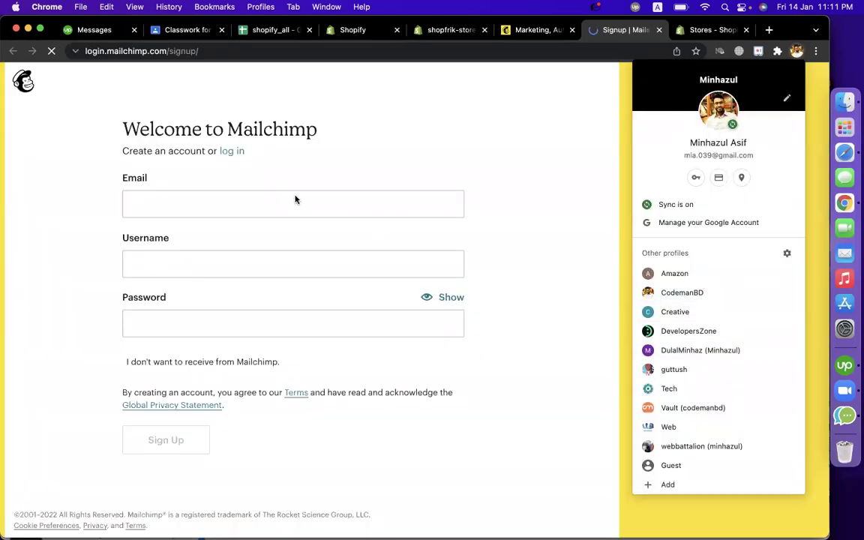
click(694, 311)
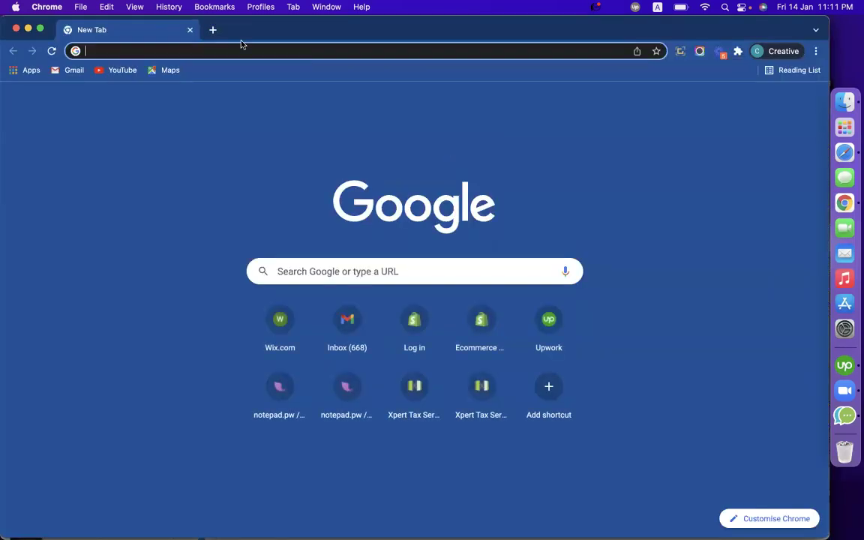
click(781, 51)
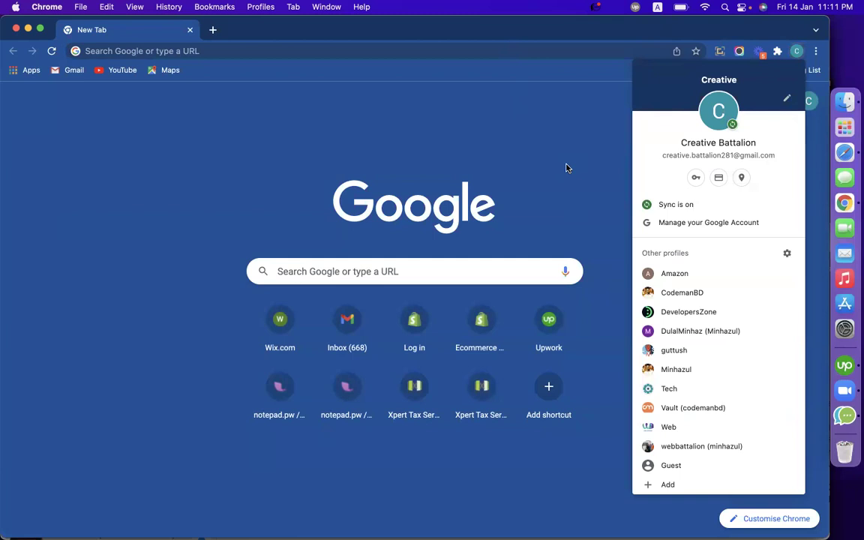
click(665, 222)
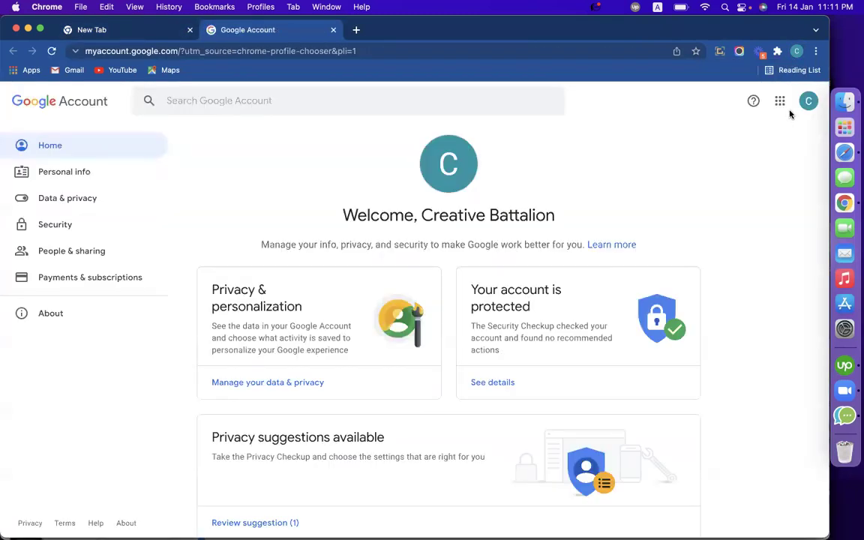
click(808, 103)
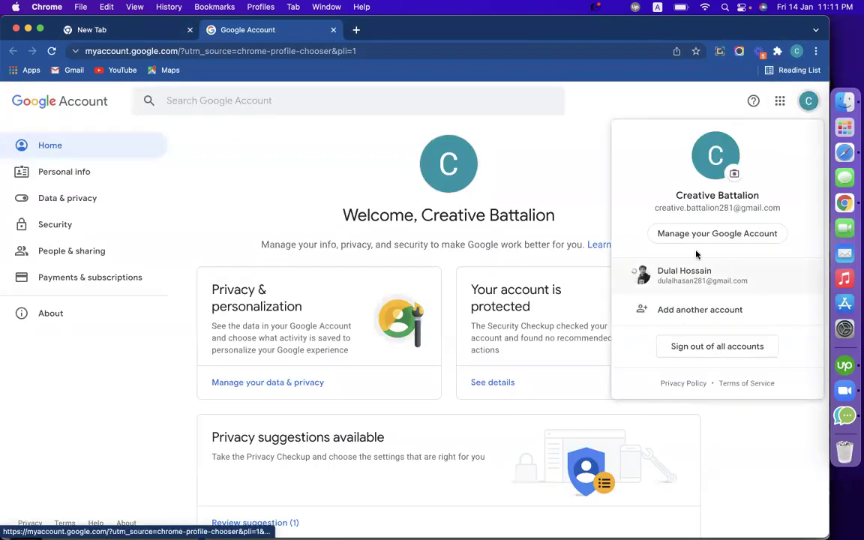
triple_click(676, 210)
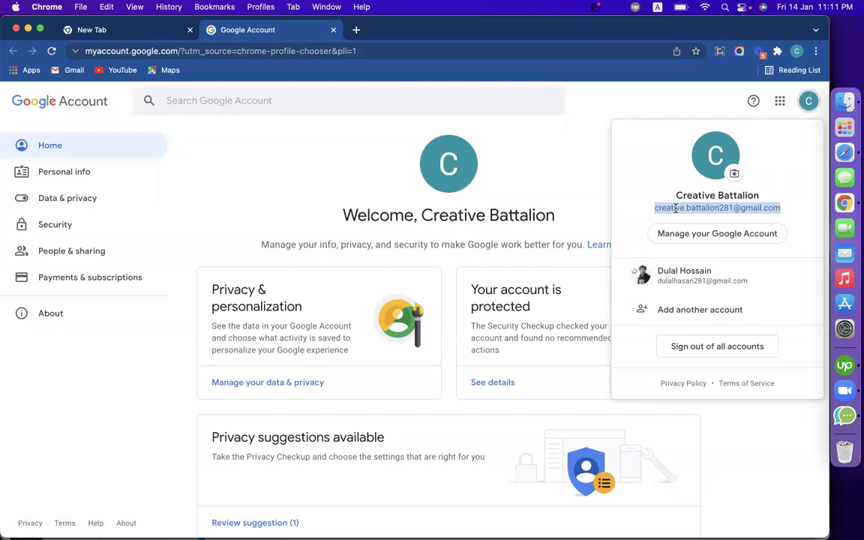
right_click(676, 210)
click(611, 237)
Switch back to the original profile and focus the sign-up form's Email field.
click(795, 51)
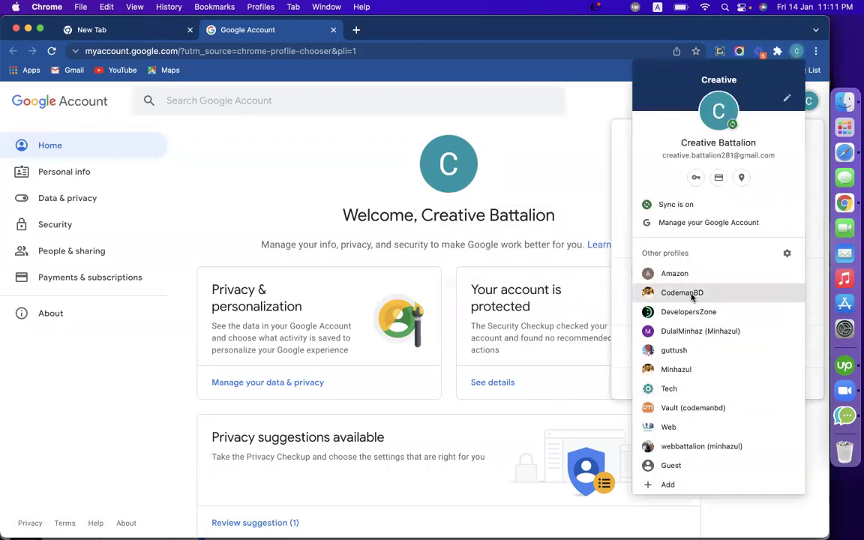
click(679, 369)
click(228, 198)
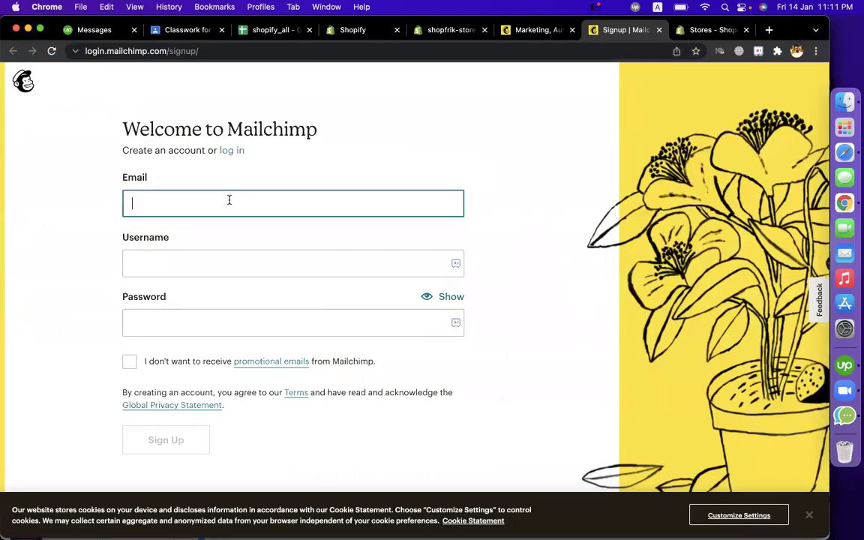
Fill the sign-up form with the copied email, a username and a password.
key(super+v)
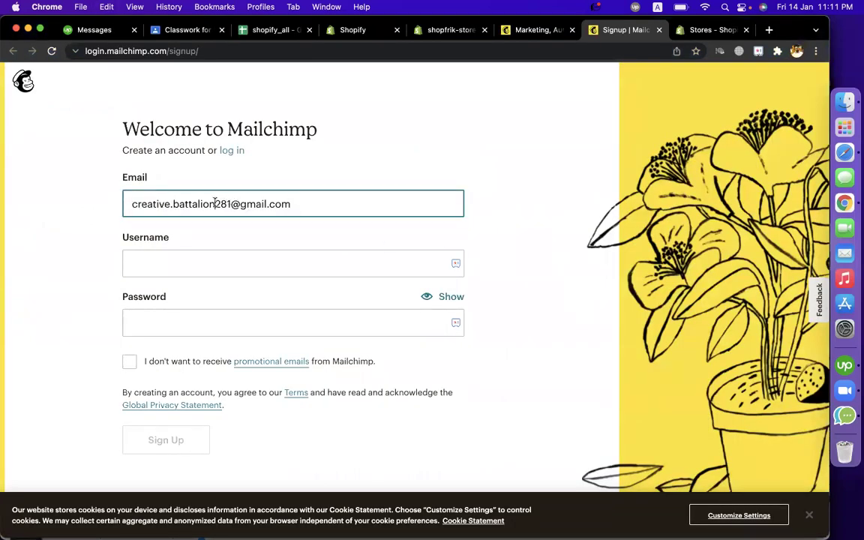
click(187, 256)
text(creat)
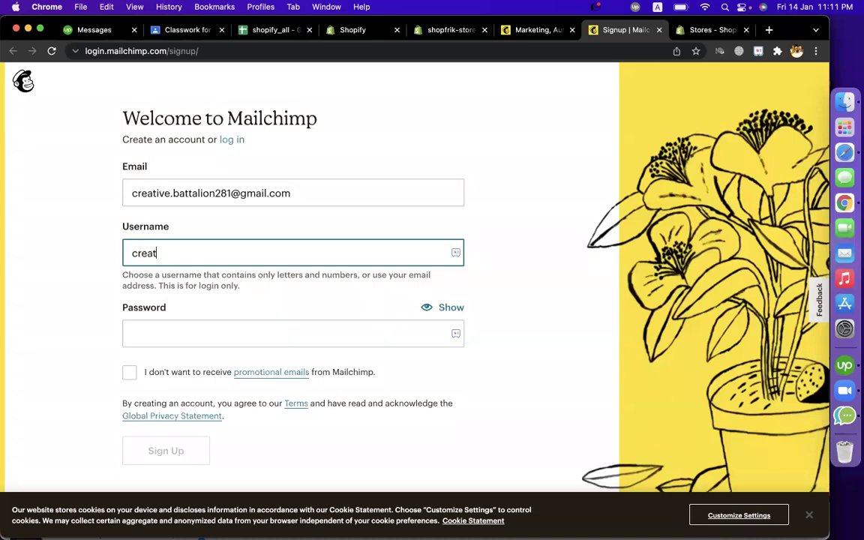
text(ivebattalion)
click(155, 319)
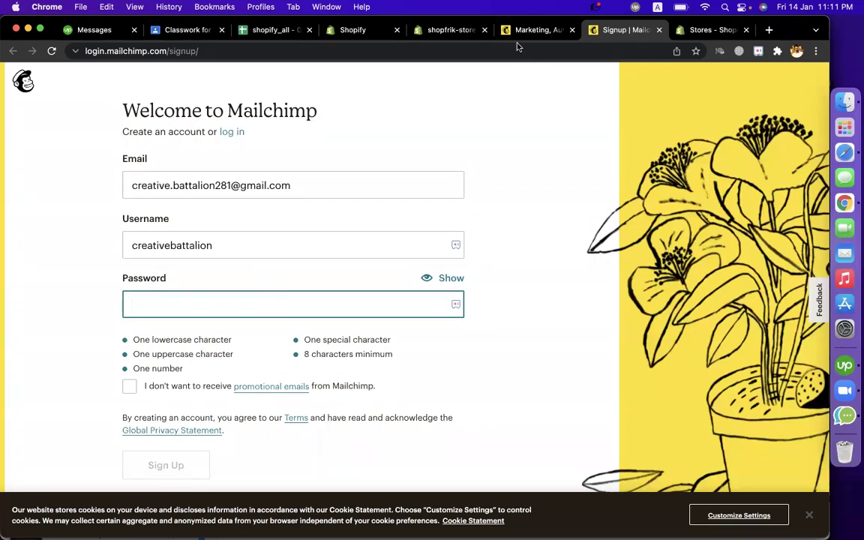
Opt out of promotional emails, submit the sign-up, and switch to the mailbox's profile.
click(129, 382)
click(143, 459)
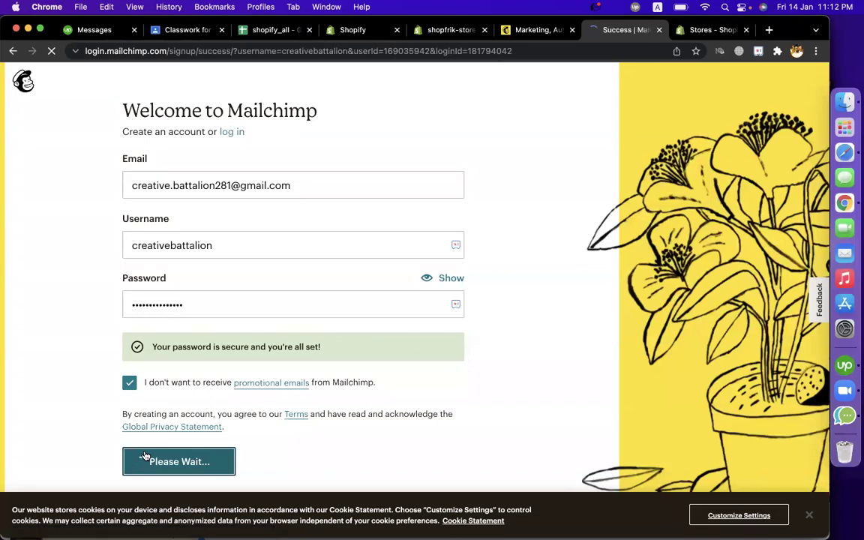
click(796, 51)
click(679, 311)
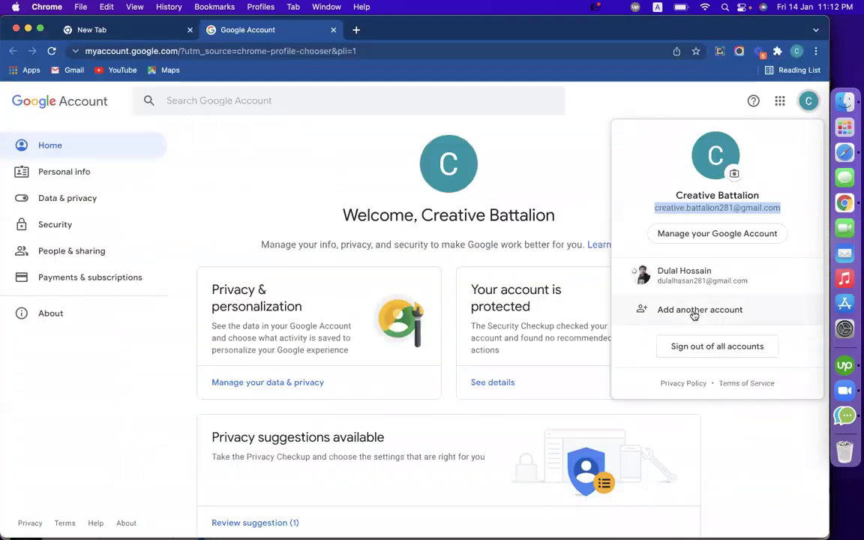
Copy the Activate Account link address from the Mailchimp email in Gmail.
click(780, 100)
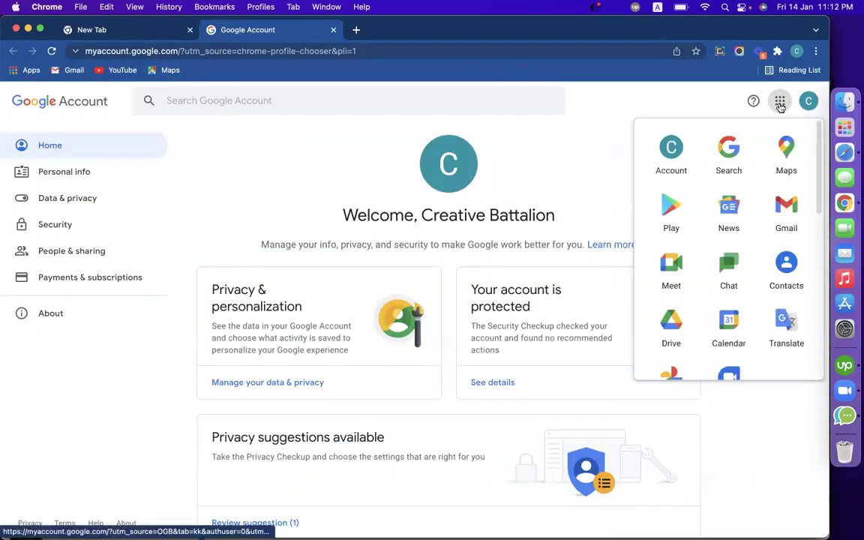
click(784, 214)
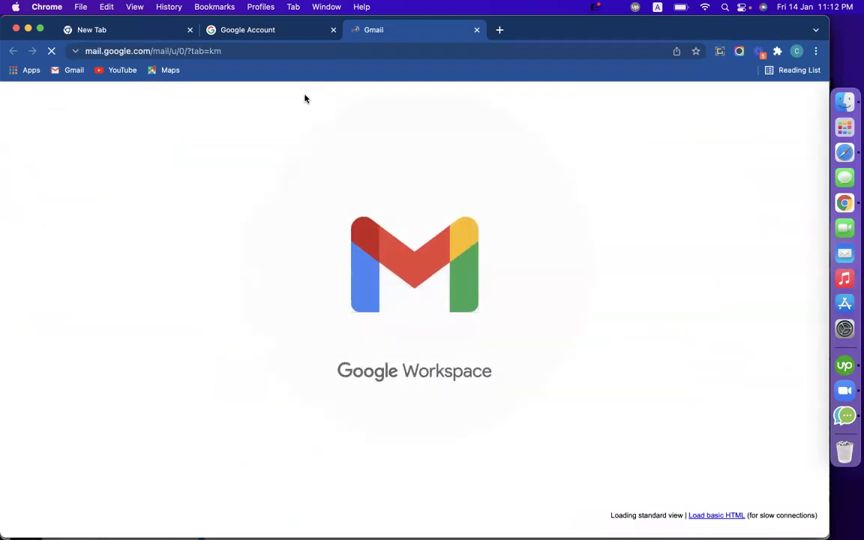
click(339, 195)
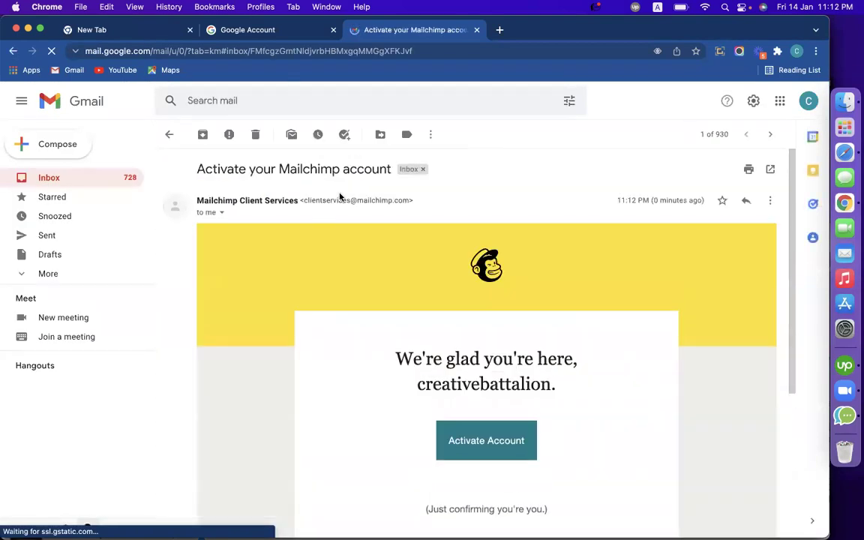
scroll(517, 380, down, 3)
right_click(463, 347)
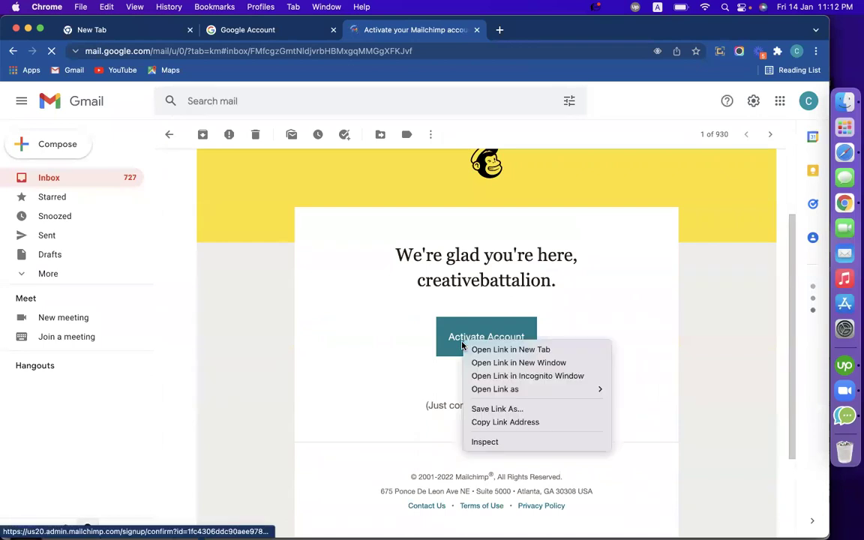
click(498, 423)
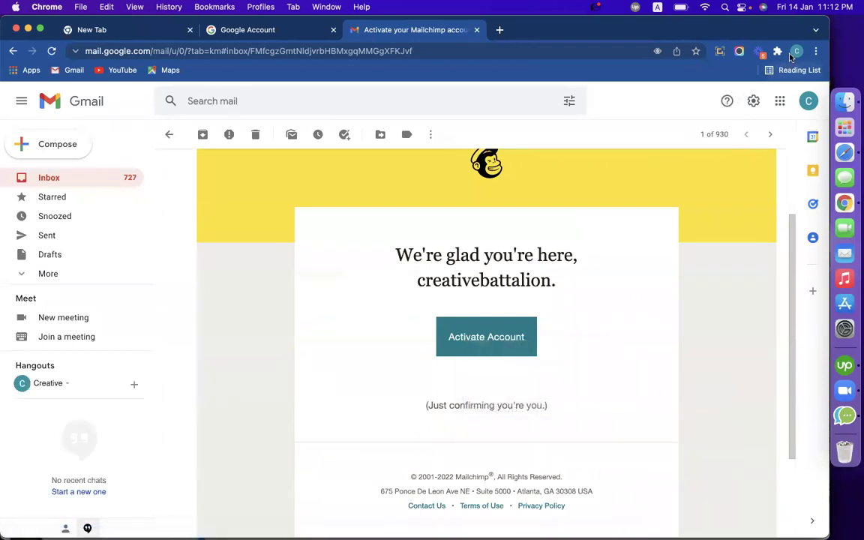
Switch to the other profile's window and open a blank new tab.
click(797, 51)
click(664, 399)
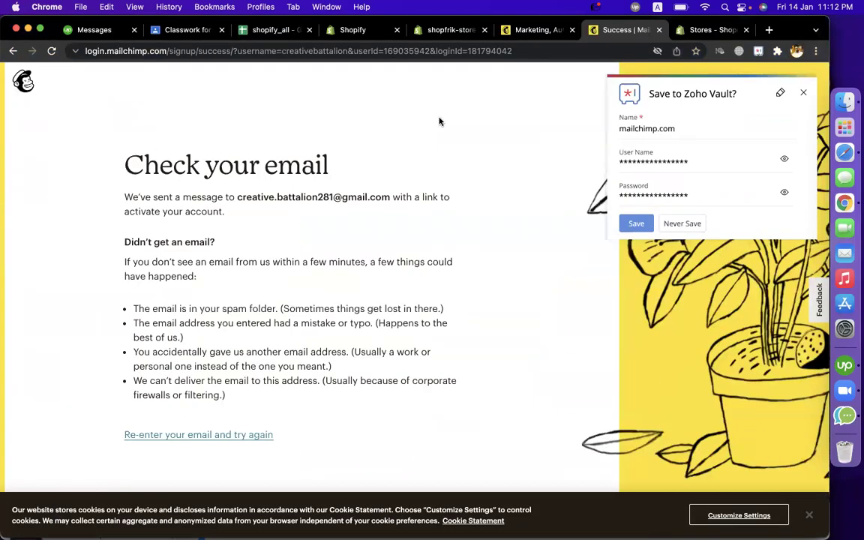
key(super+t)
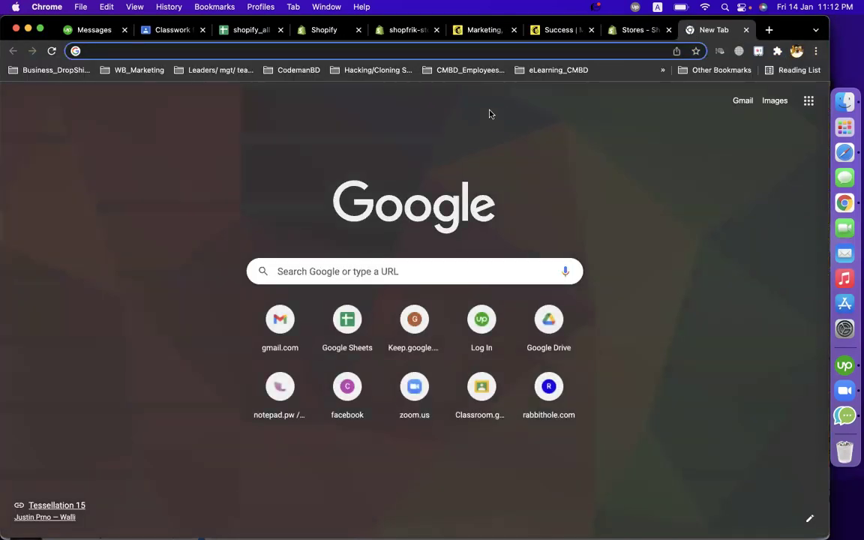
Open the pasted activation link and pass the I'm Not A Robot check.
click(549, 51)
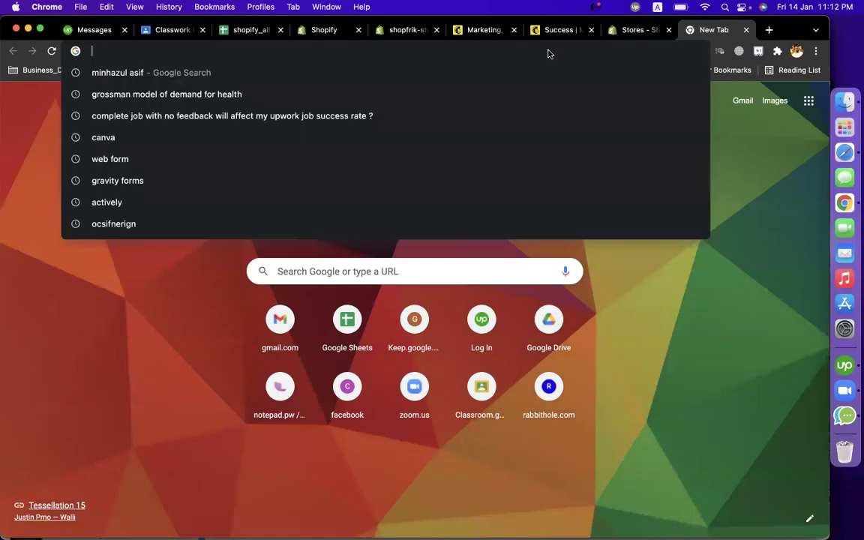
key(super+v)
key(Return)
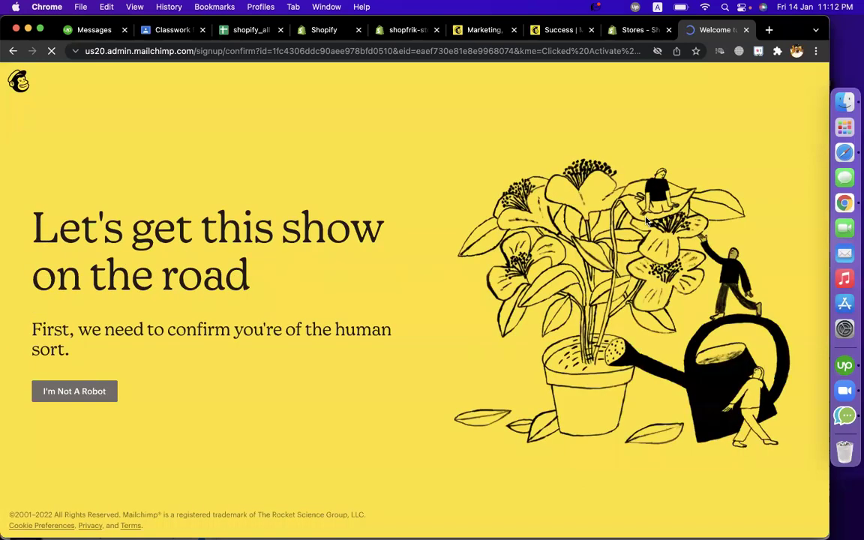
click(73, 393)
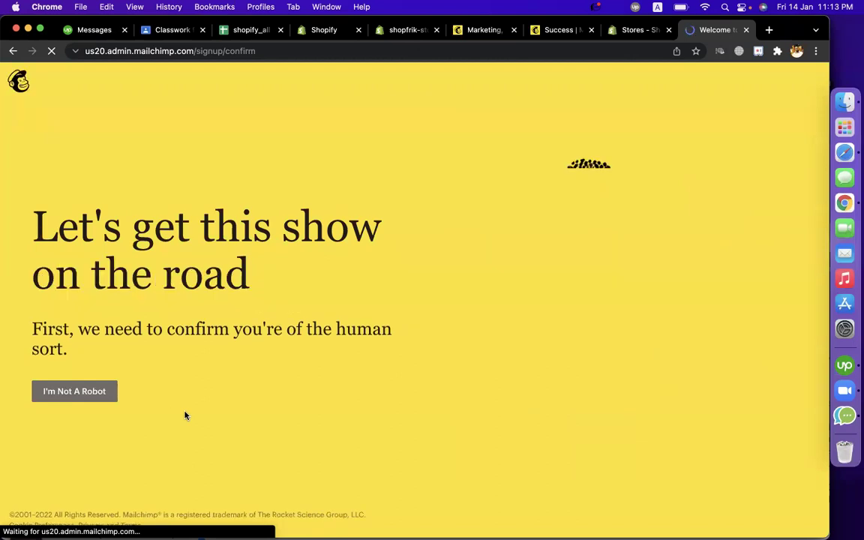
click(83, 391)
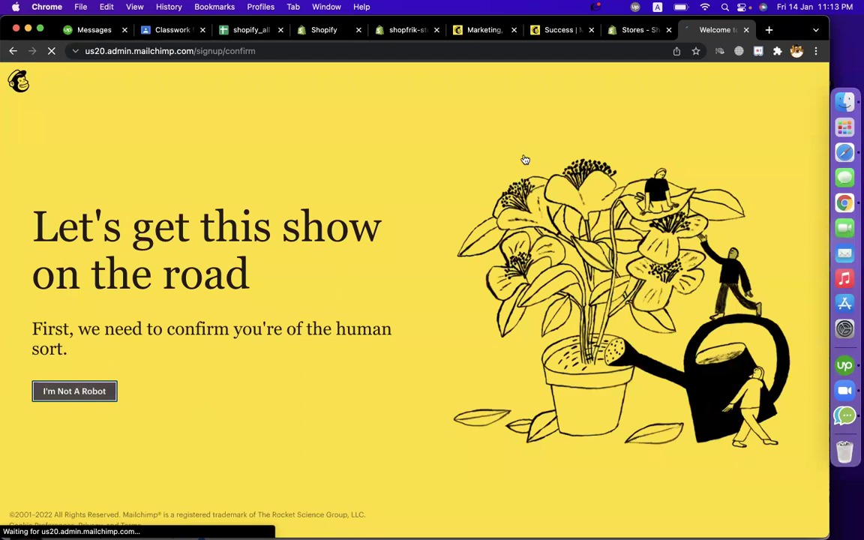
Reload the Check your email page, return to confirmation, and check the Wi-Fi status.
click(554, 36)
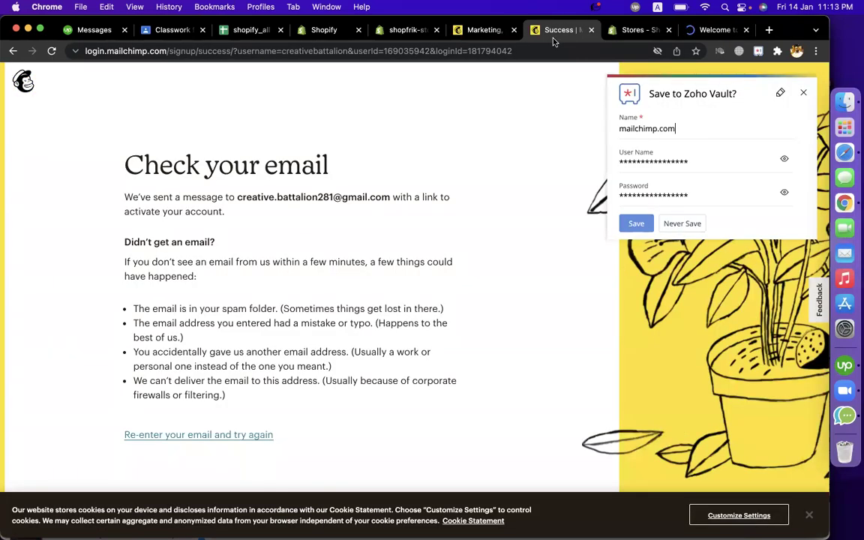
click(51, 50)
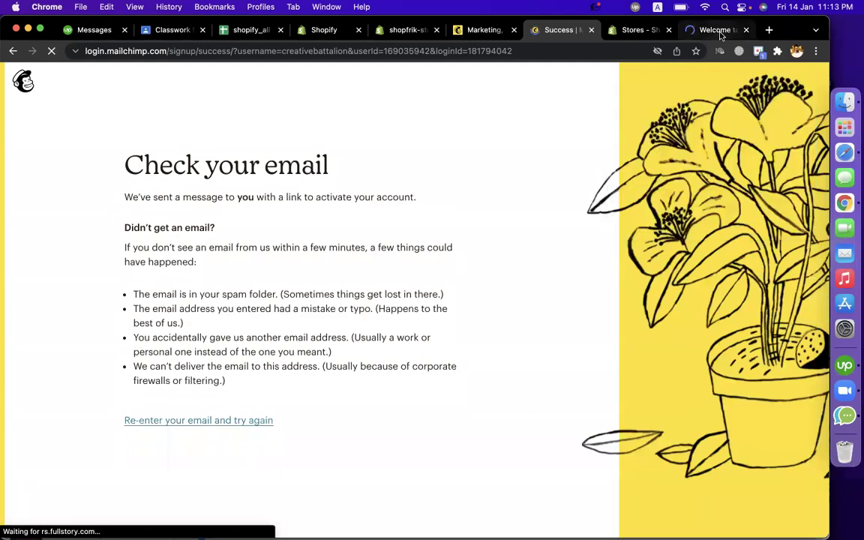
click(719, 34)
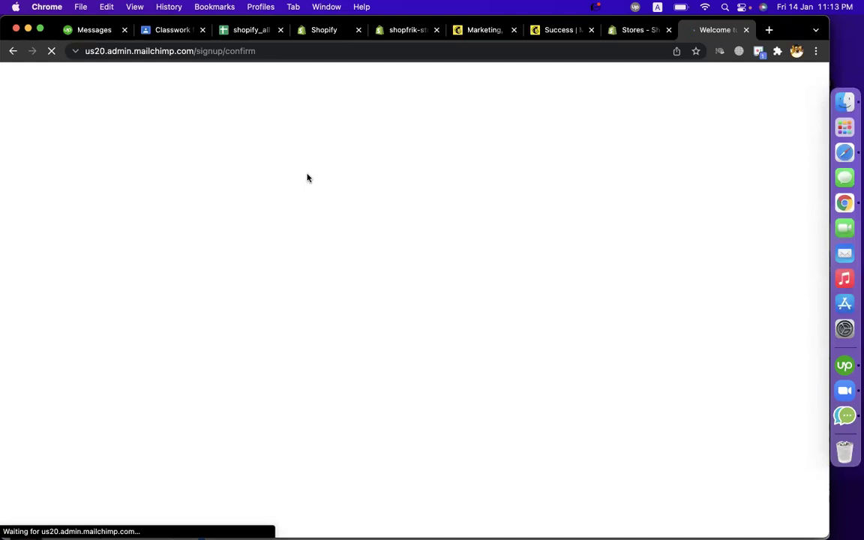
click(704, 7)
click(300, 229)
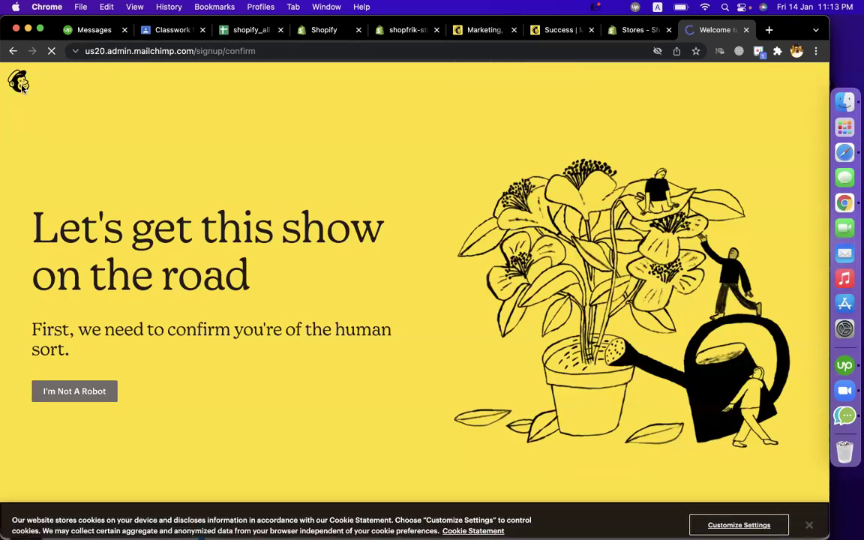
Dismiss the cookie notice and remove signup/confirm from the URL to reach the login page.
click(808, 515)
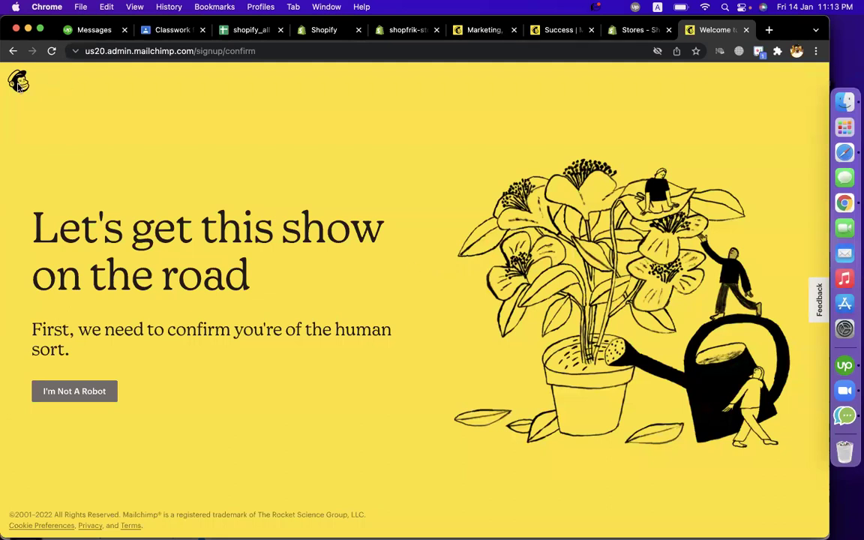
drag(195, 51, 819, 79)
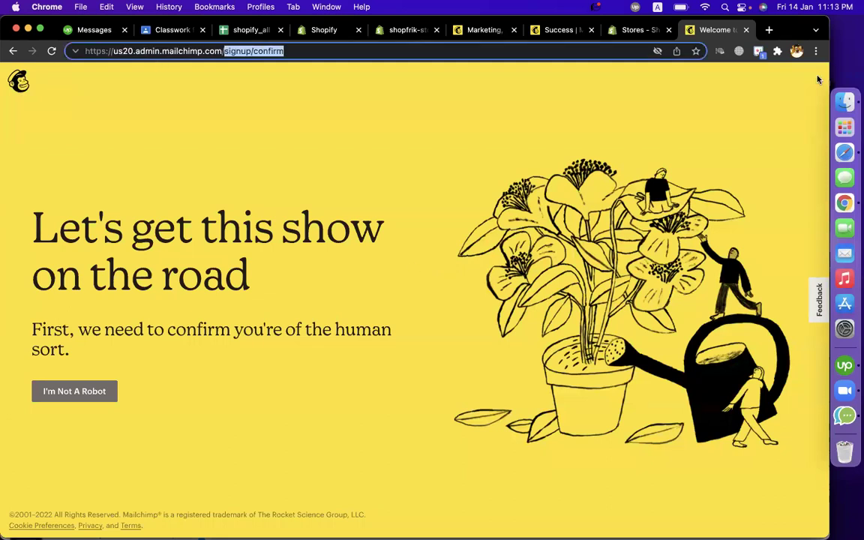
key(BackSpace)
key(Return)
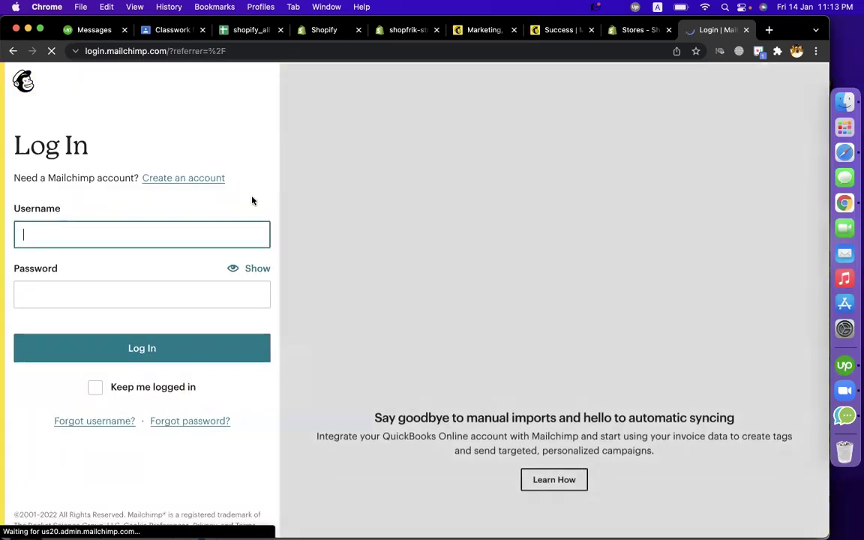
Sign in with the saved Mailchimp credentials, which reports the account isn't activated.
click(263, 235)
click(315, 300)
key(super+backslash)
click(141, 350)
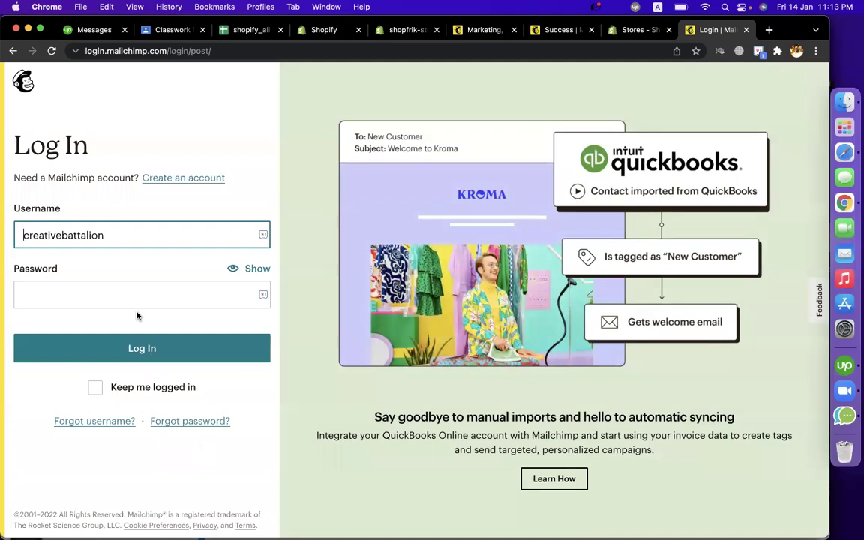
click(264, 294)
click(292, 350)
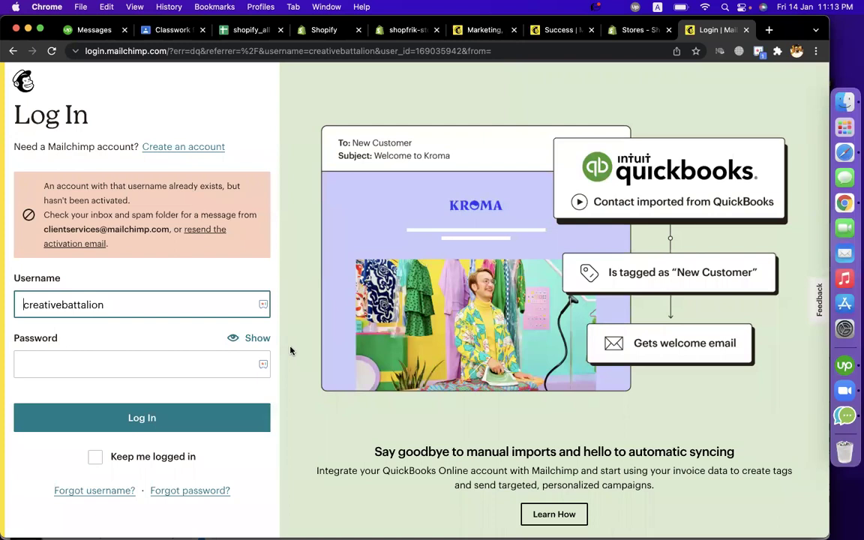
click(90, 362)
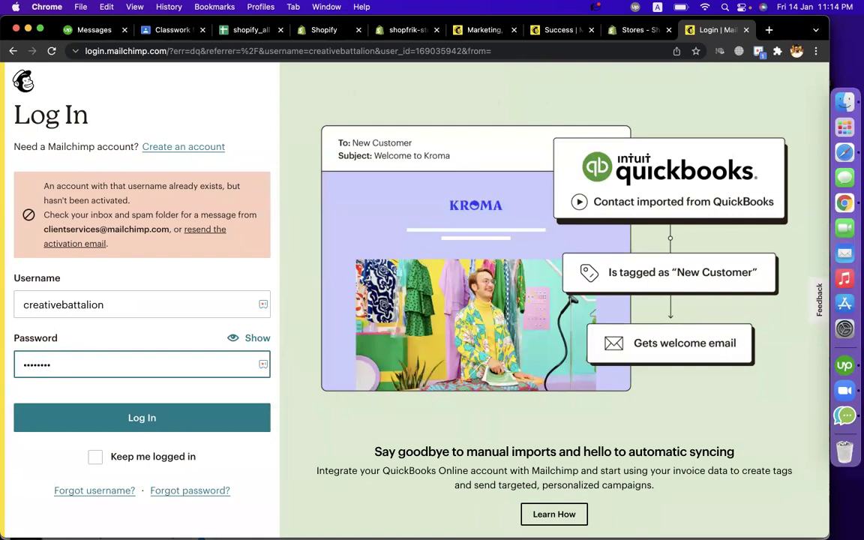
text(••)
key(Return)
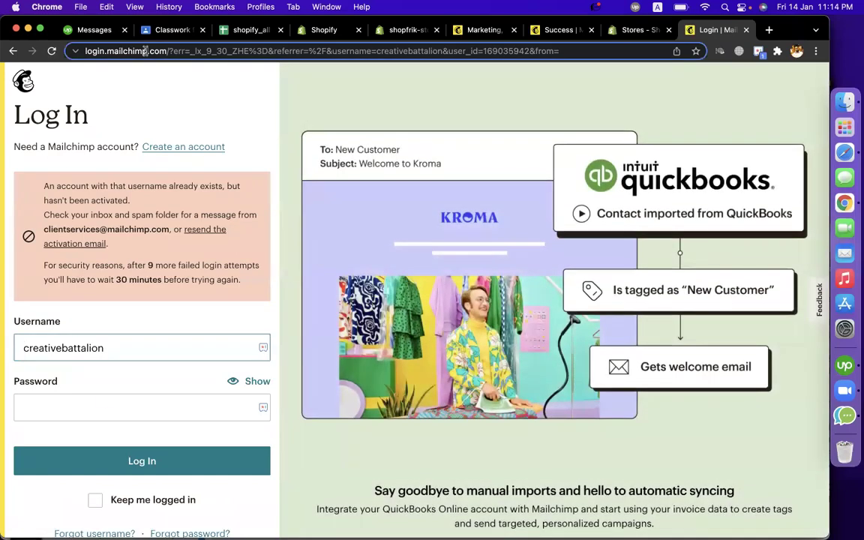
Go to mailchimp.com and open a fresh Log In page.
click(145, 51)
text(mailchi)
key(Return)
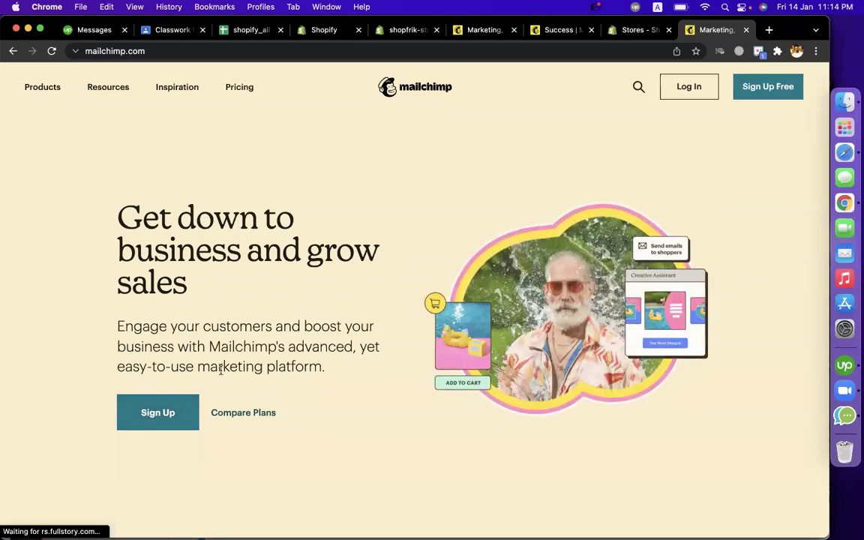
click(689, 89)
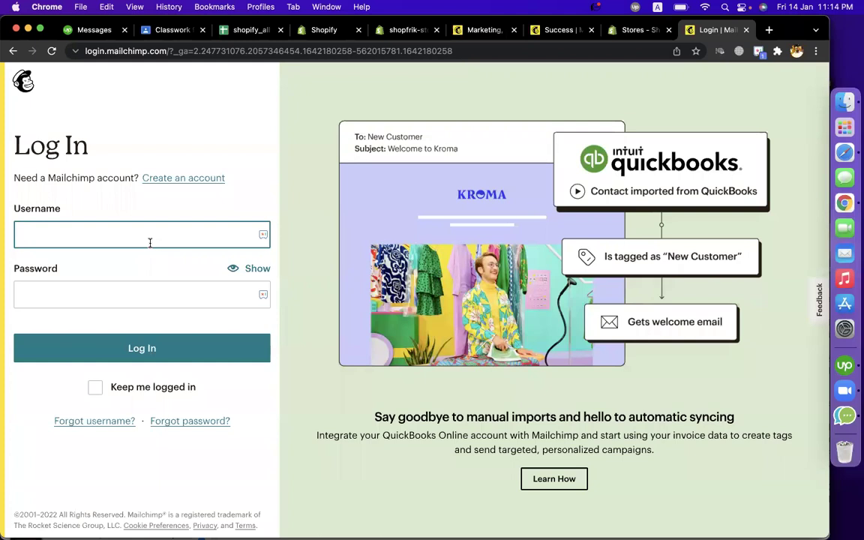
Retry signing in using the saved Mailchimp login.
click(263, 234)
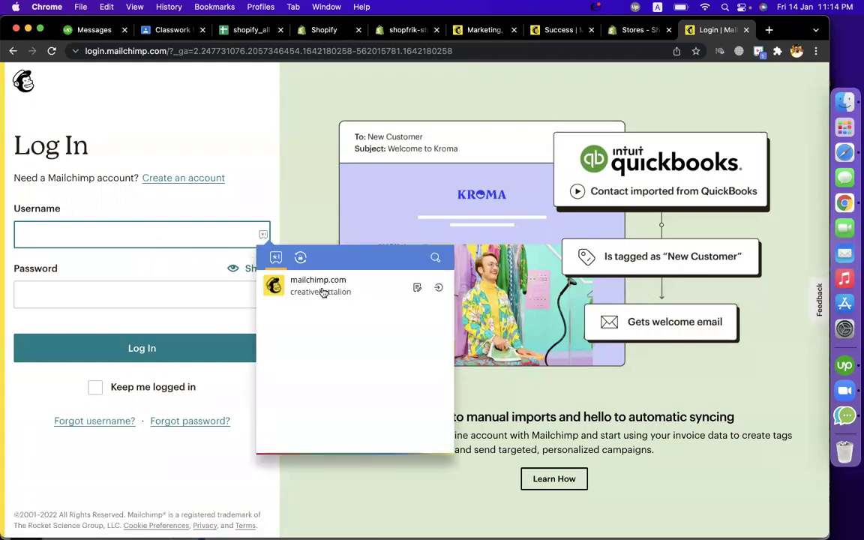
click(294, 293)
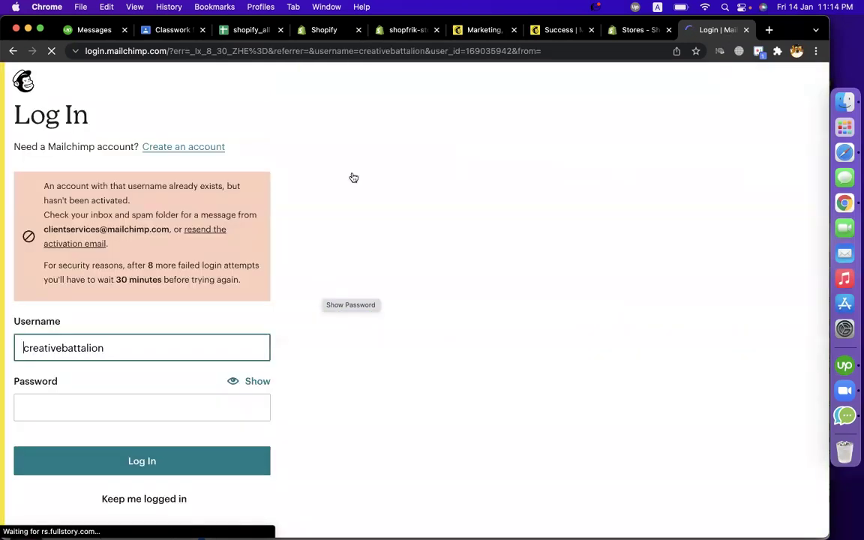
click(397, 29)
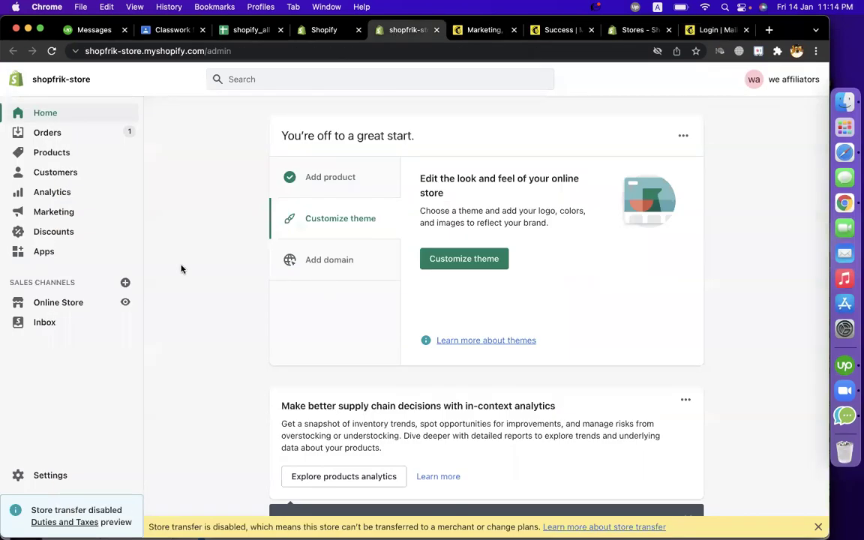
Close the leftover Check your email tab and switch to the profile with the activation email.
click(558, 30)
key(super+w)
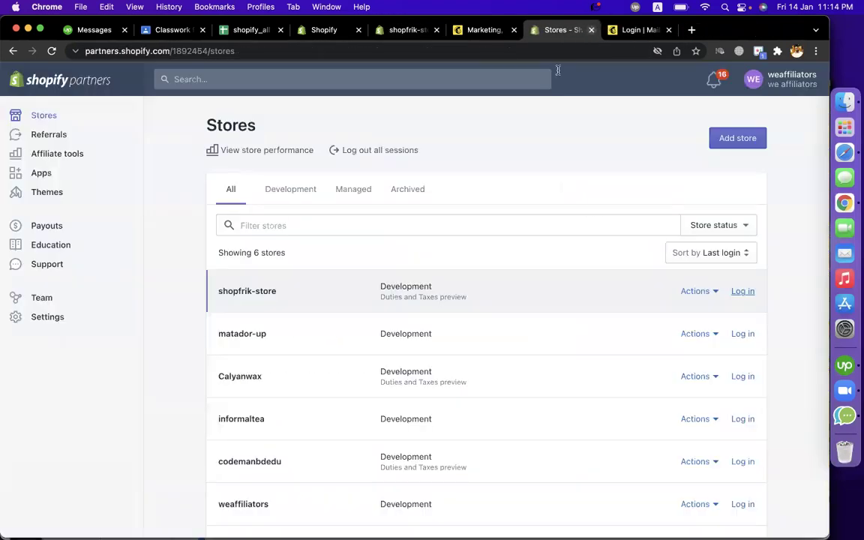
click(731, 30)
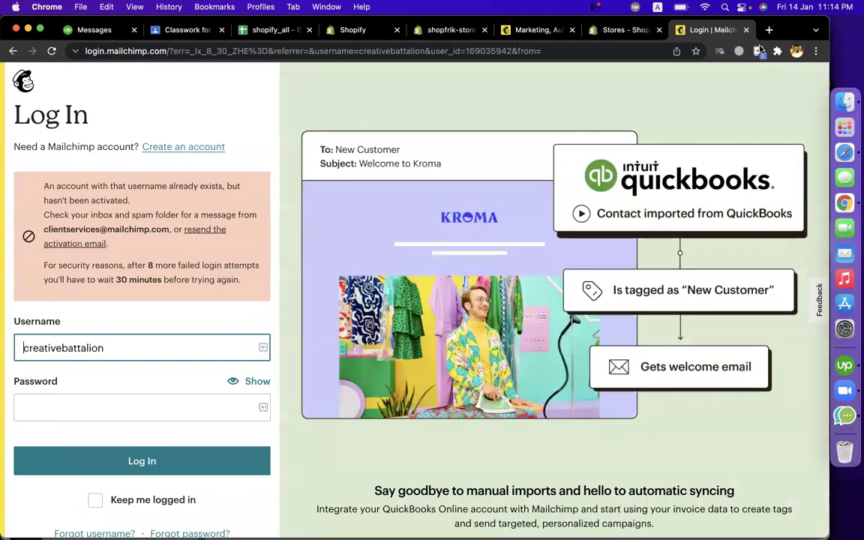
click(797, 51)
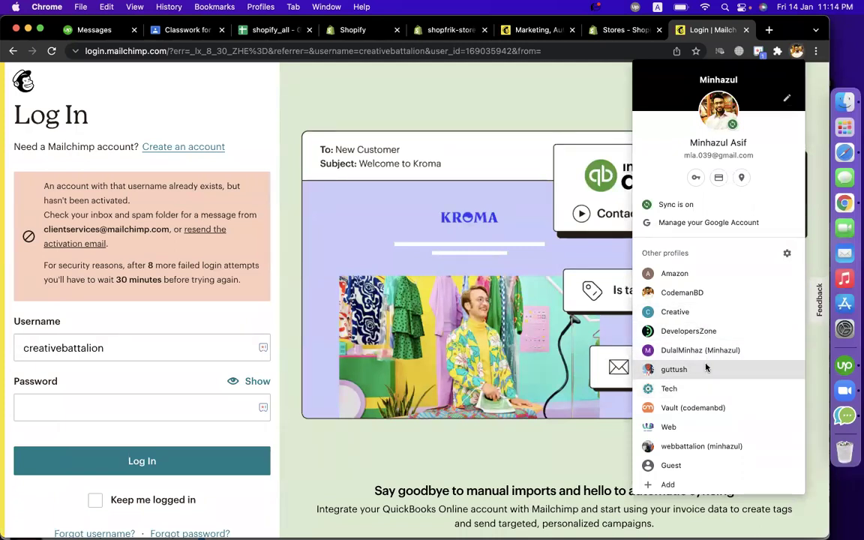
click(678, 312)
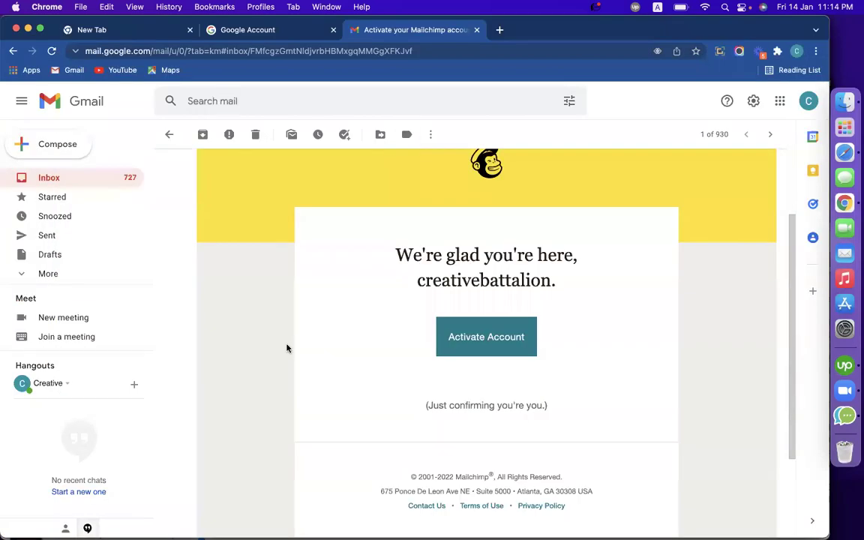
Activate the account from the email, landing on the Free-plan Mailchimp Overview.
click(515, 337)
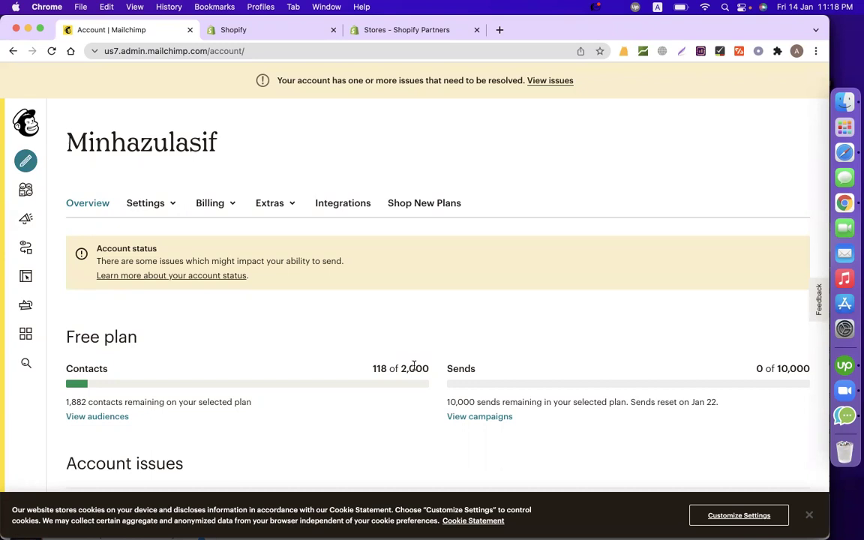
Open the store's Mailchimp app and continue past Before Installing to the Connect step.
double_click(413, 366)
click(261, 34)
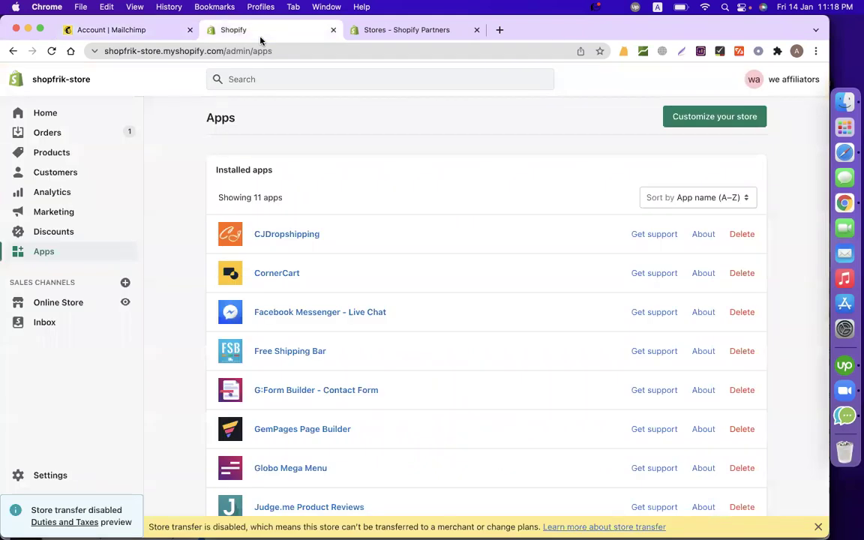
scroll(787, 367, down, 1)
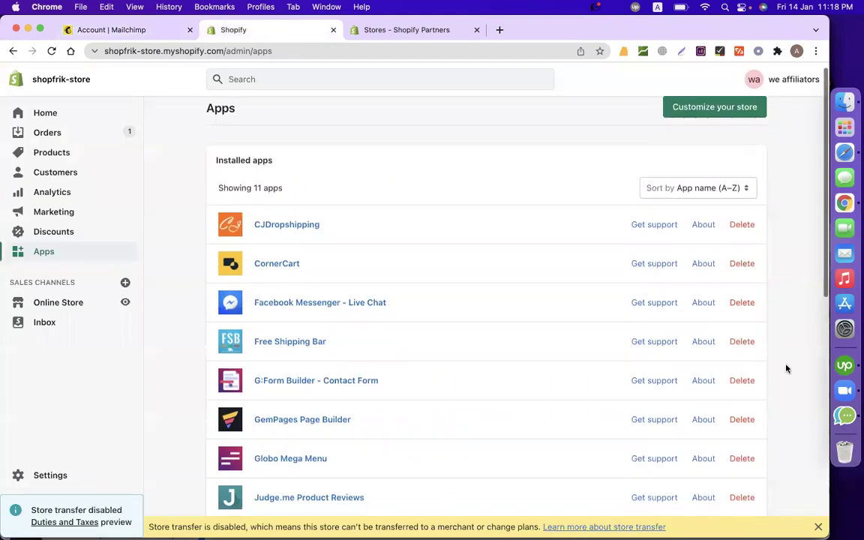
scroll(786, 368, down, 5)
scroll(786, 367, up, 3)
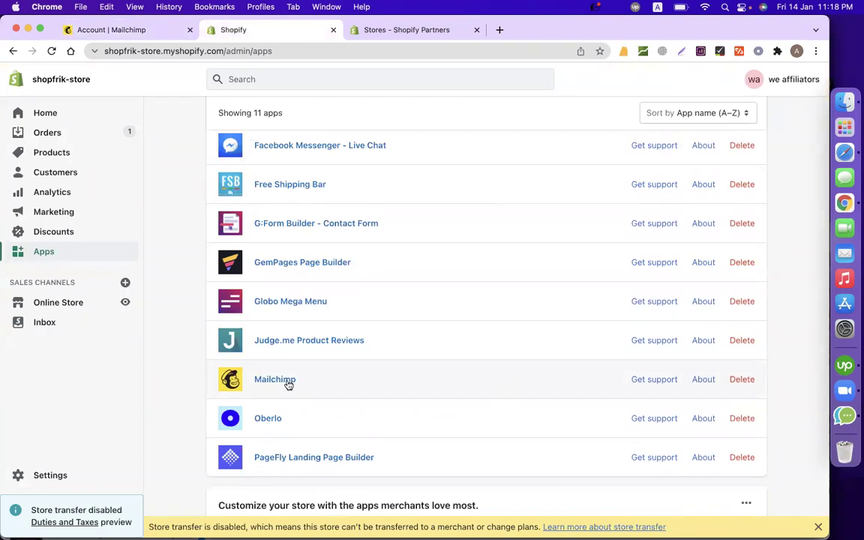
click(270, 381)
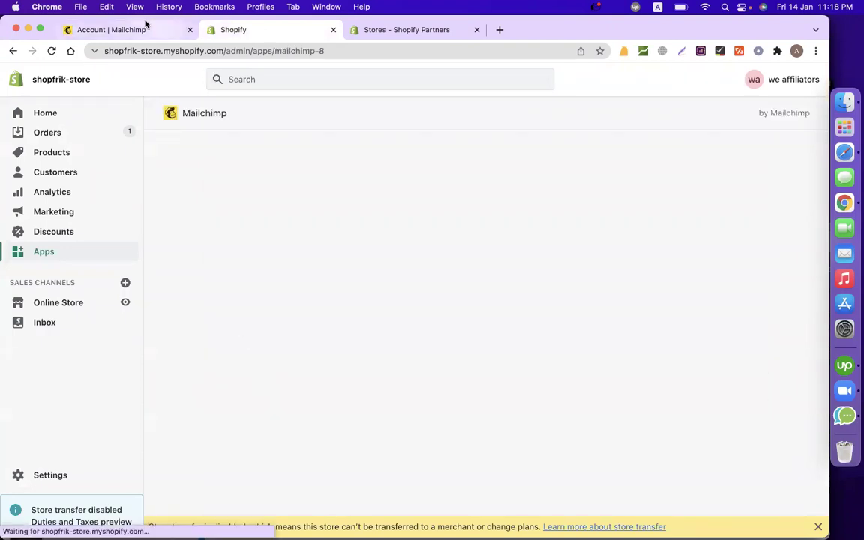
click(124, 30)
click(240, 31)
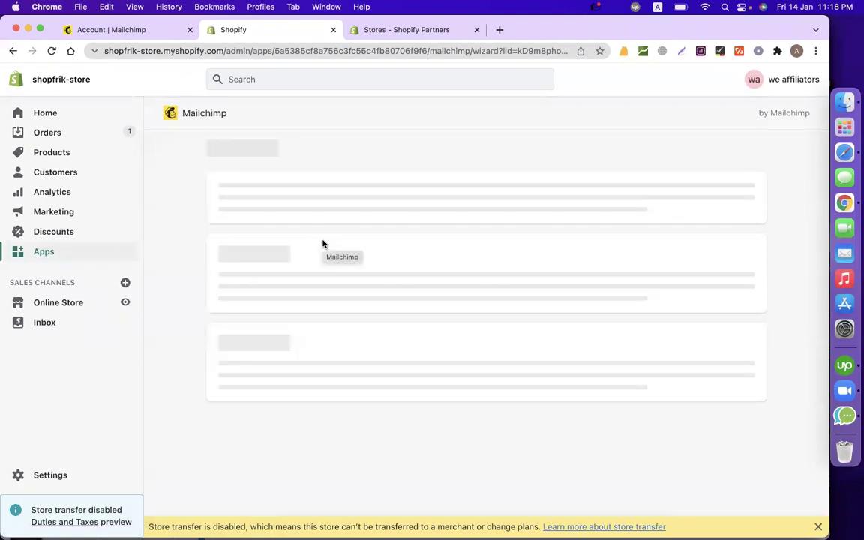
click(219, 379)
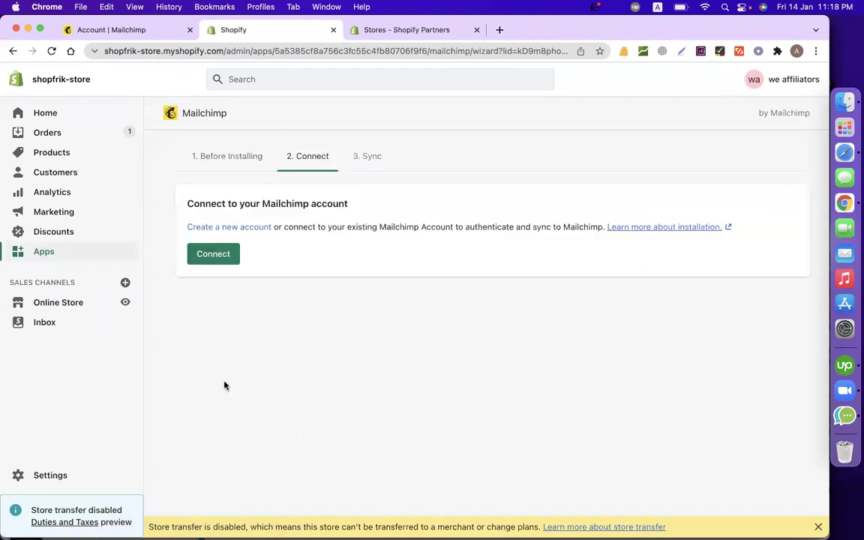
Log in with the saved Mailchimp credentials and allow Mailchimp for Shopify access to the account.
click(207, 264)
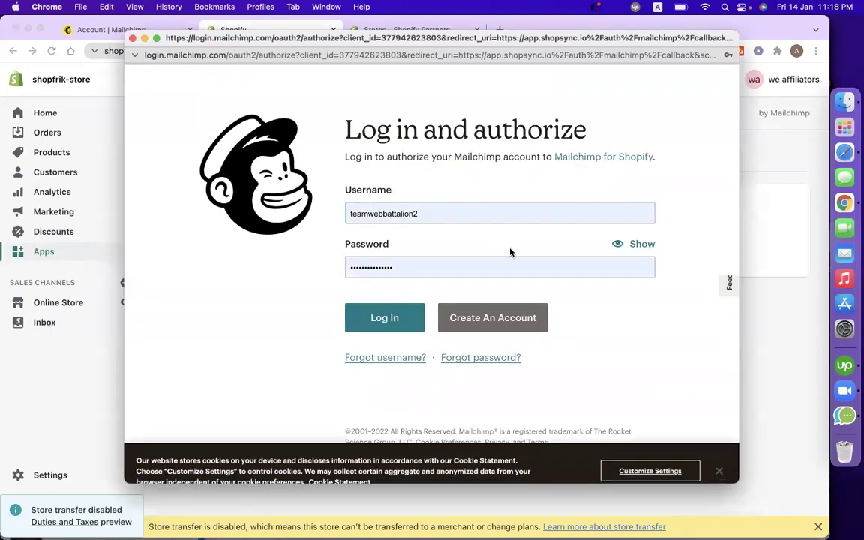
click(448, 217)
click(435, 269)
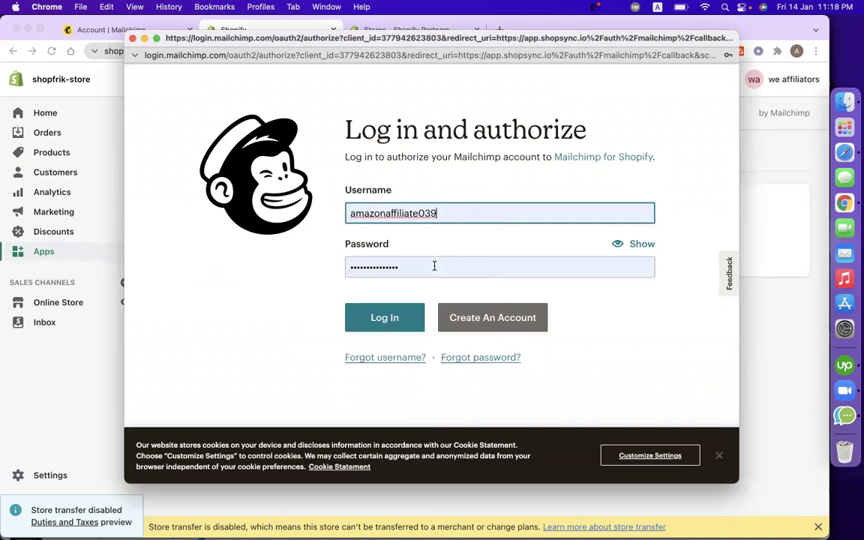
click(396, 318)
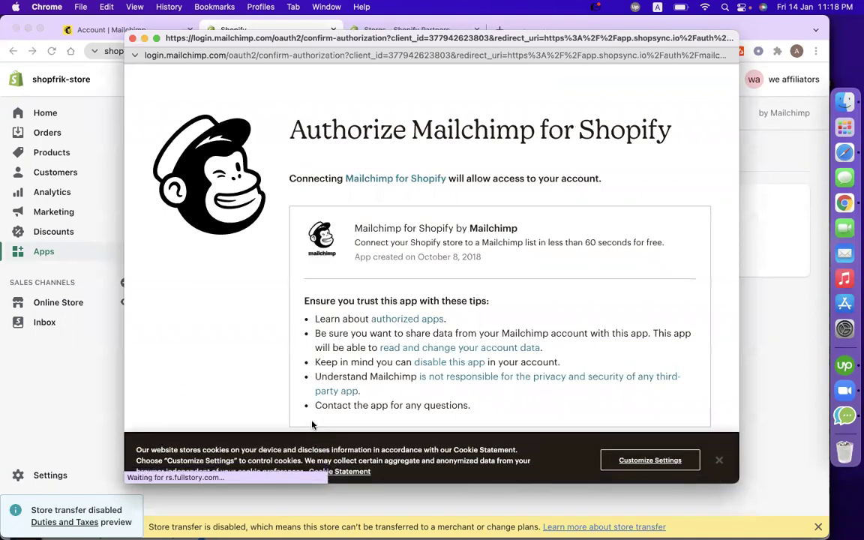
click(722, 458)
click(309, 464)
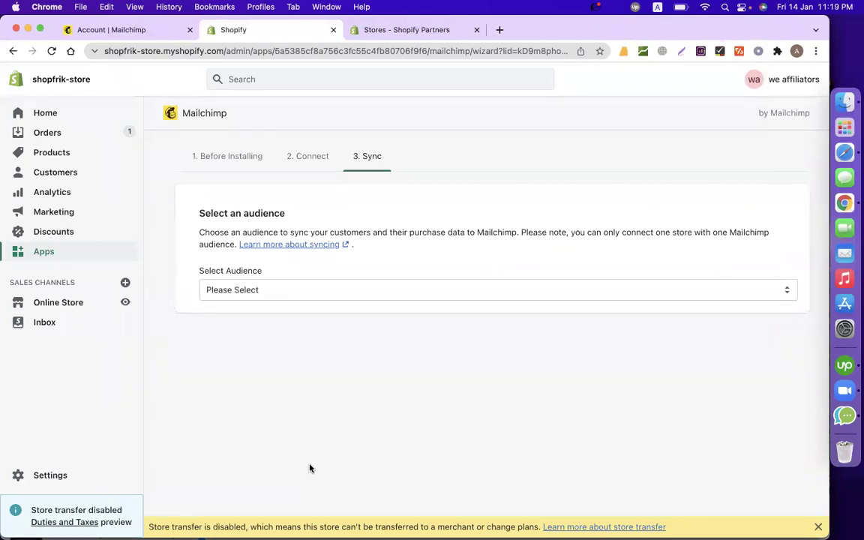
Select the account's audience for syncing and verify it in Mailchimp (118 contacts, 106 subscribers).
click(293, 295)
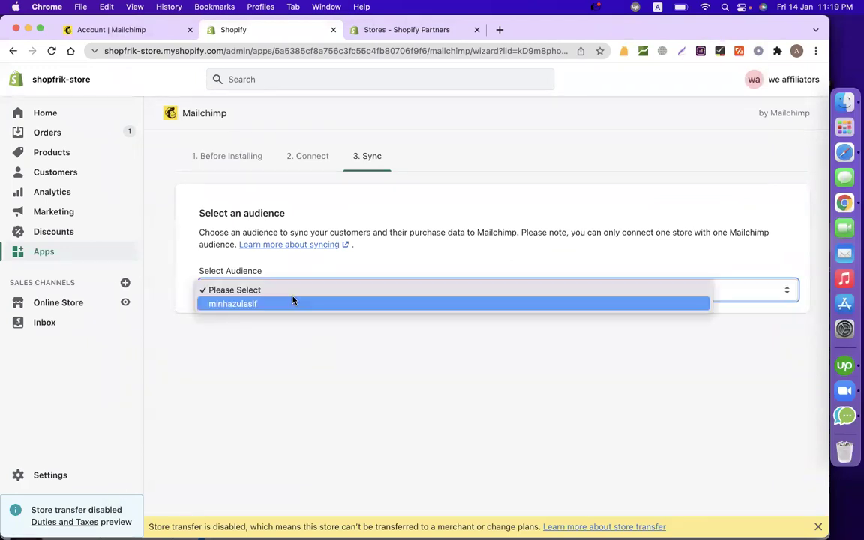
click(247, 303)
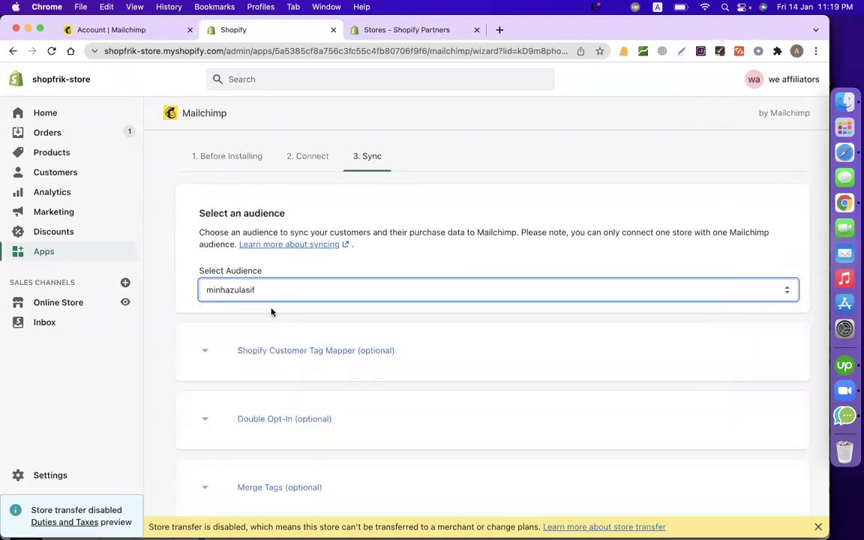
click(143, 34)
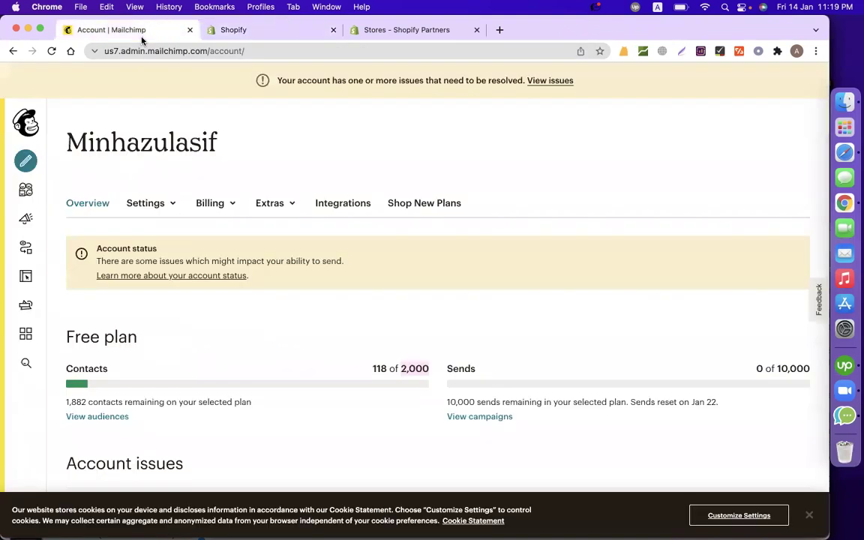
click(25, 189)
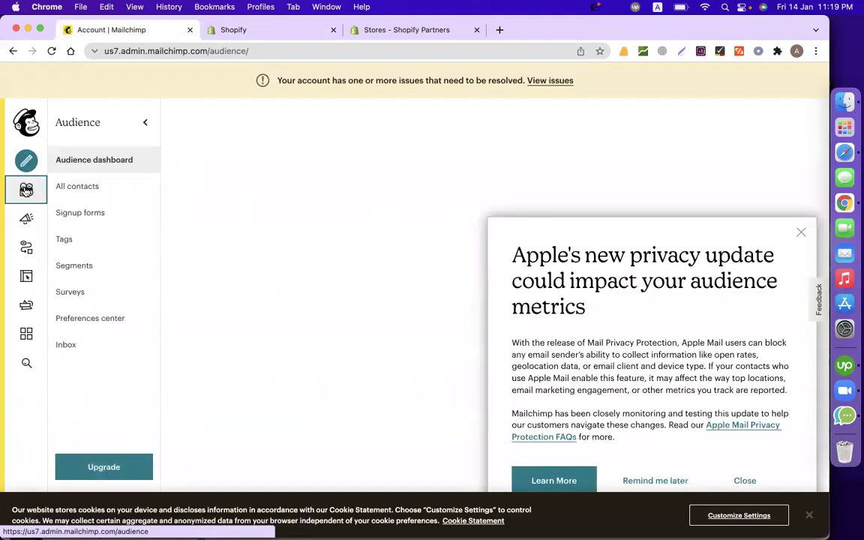
click(800, 233)
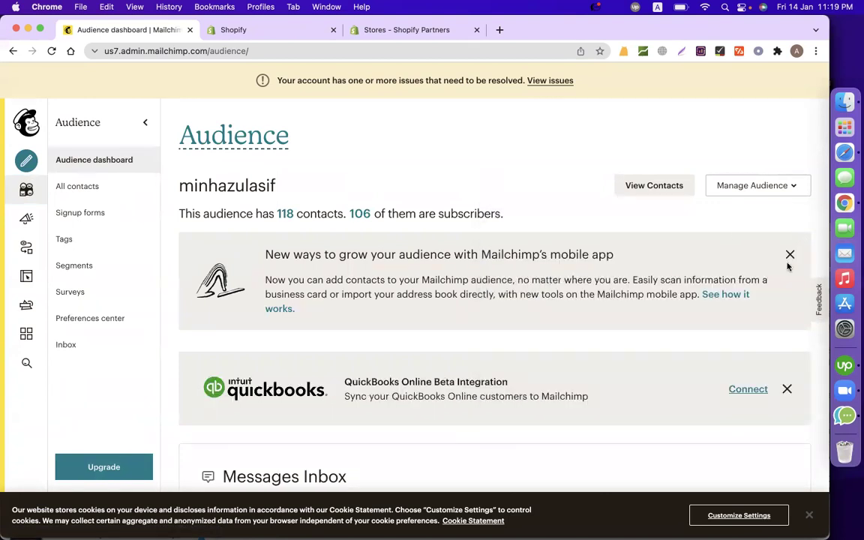
click(789, 256)
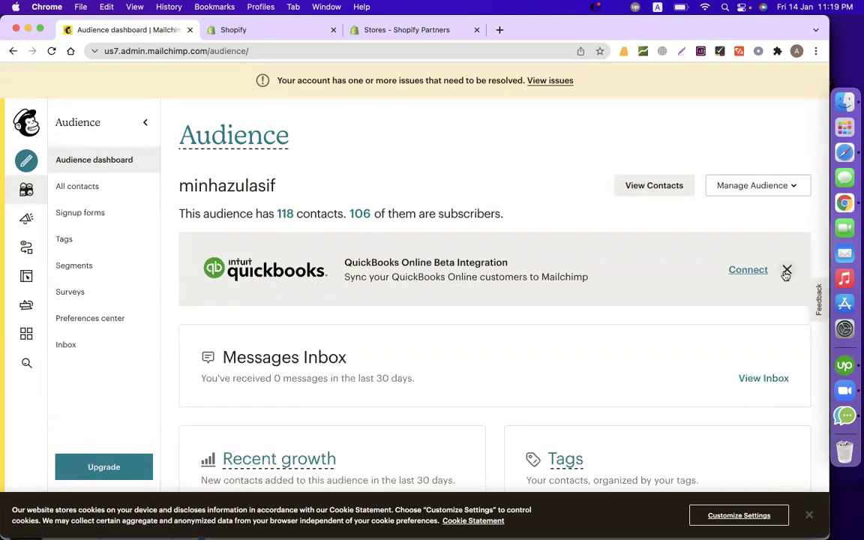
click(787, 270)
click(813, 514)
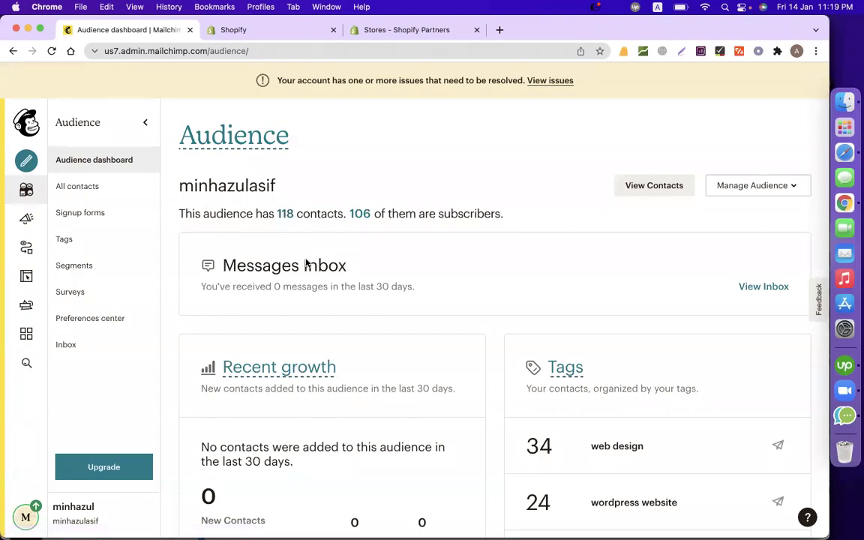
click(225, 31)
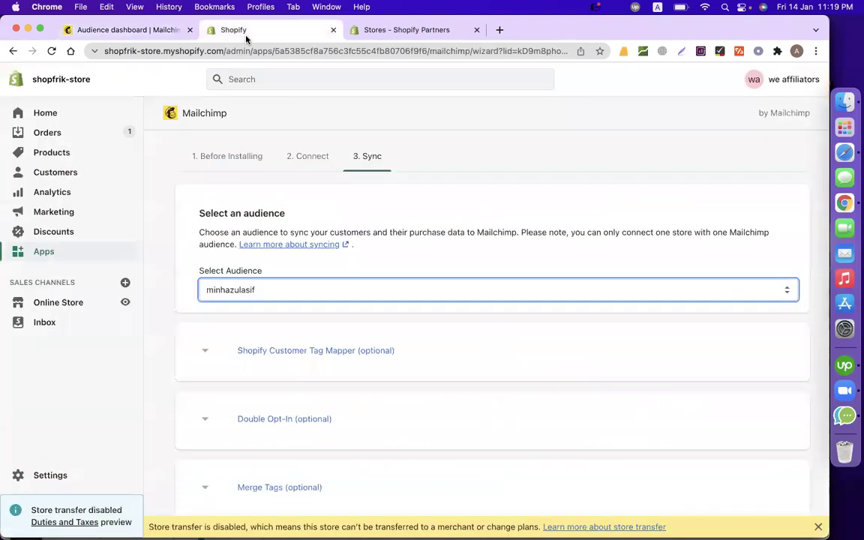
Start the audience sync and continue to the Sync Overview (106 subscribed, 12 transactional).
scroll(465, 259, down, 1)
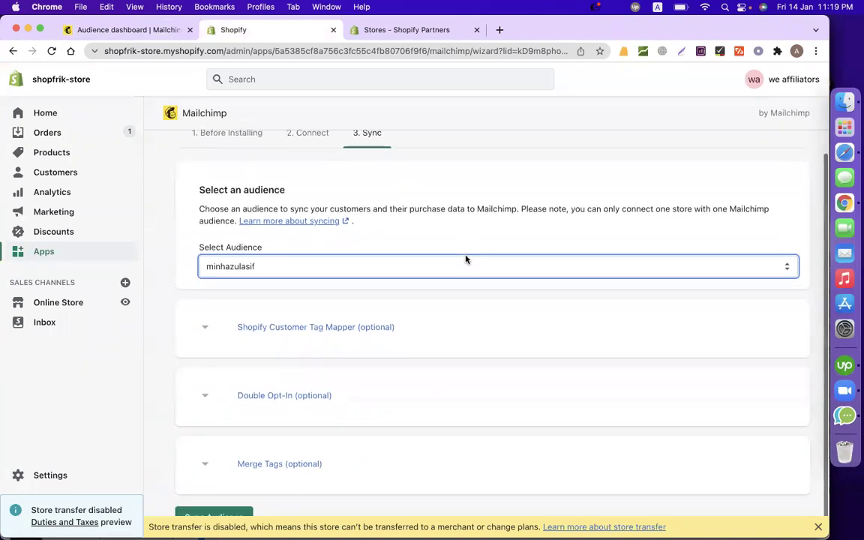
click(225, 512)
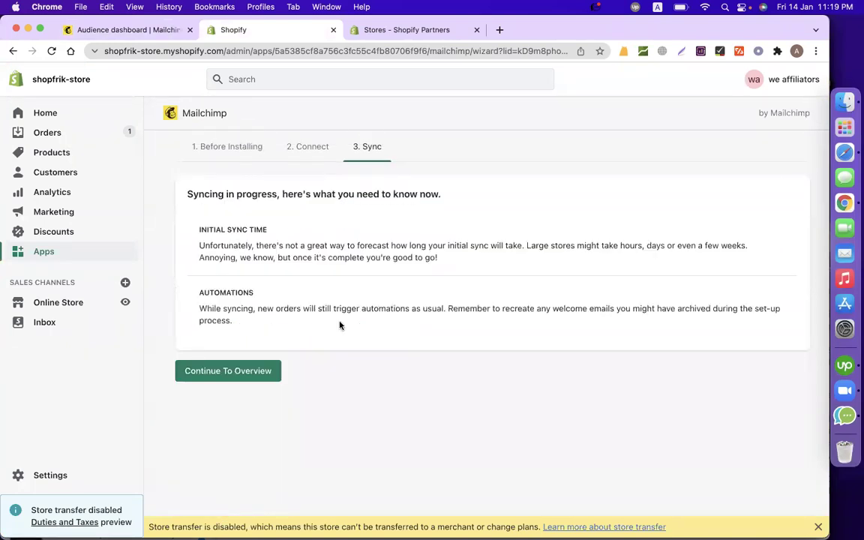
click(237, 376)
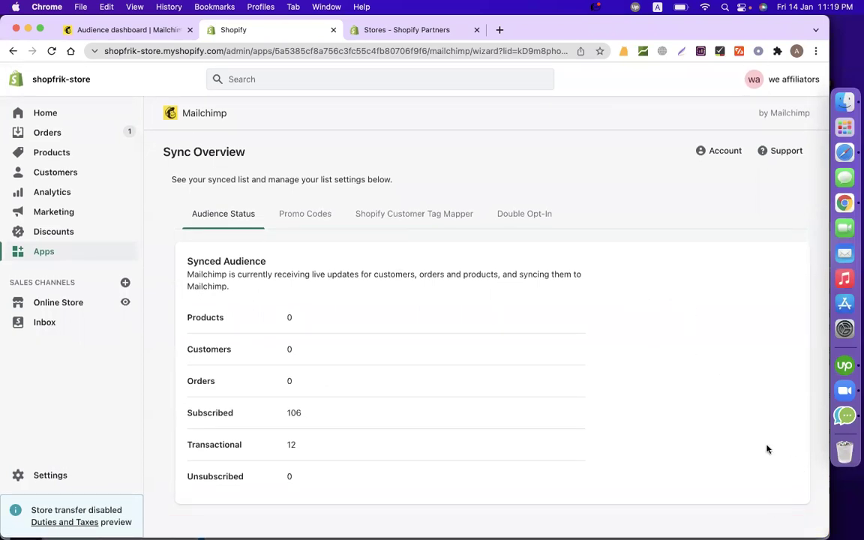
click(128, 33)
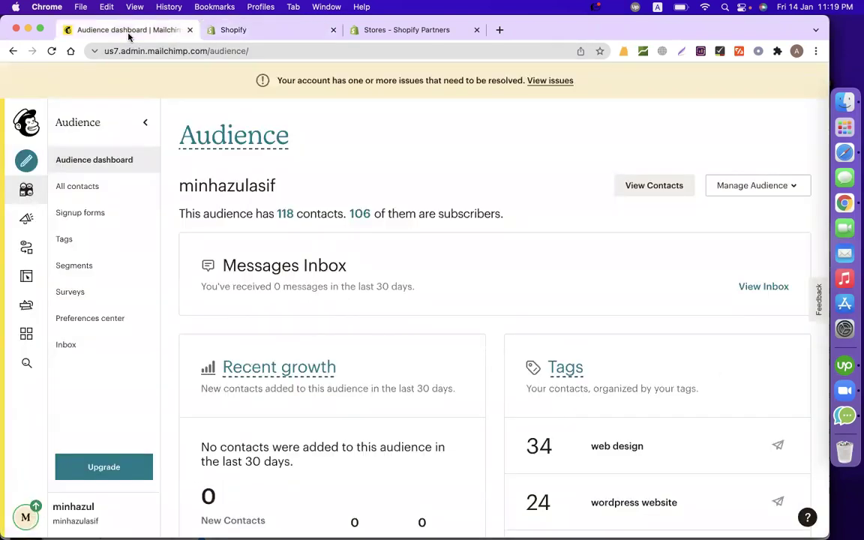
Go to Mailchimp Integrations, open the E-commerce Shopify integration, and manage the shopfrik-store site.
click(26, 335)
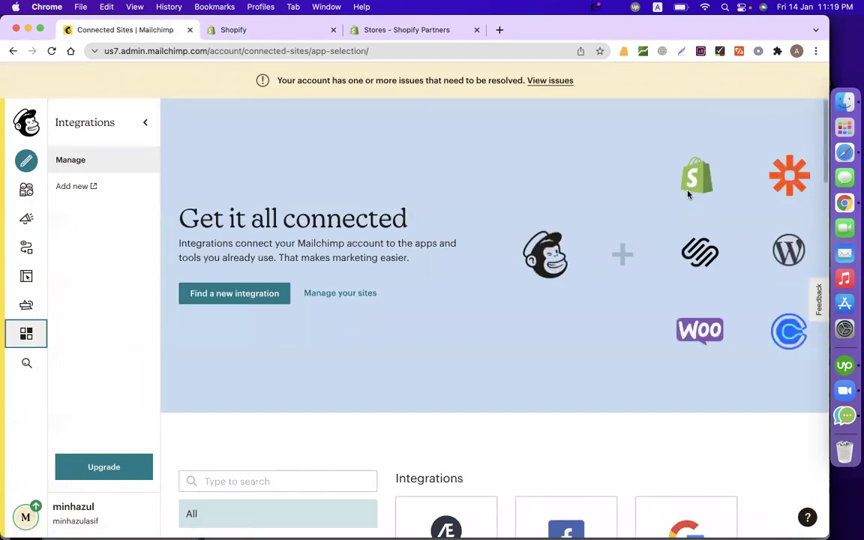
scroll(705, 334, down, 8)
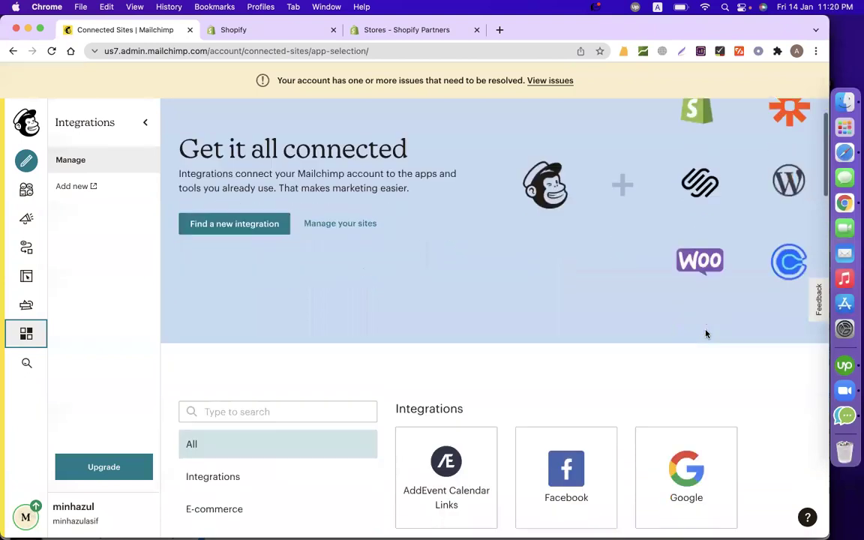
scroll(705, 334, down, 3)
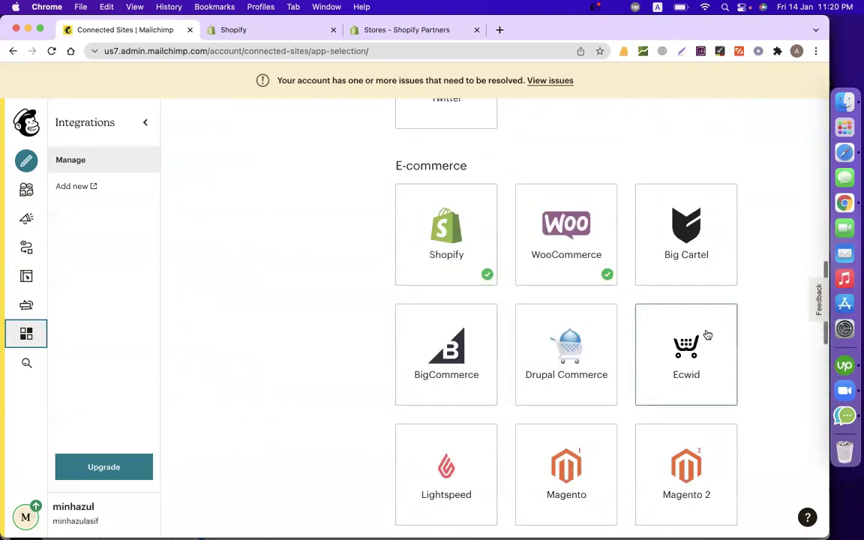
click(443, 258)
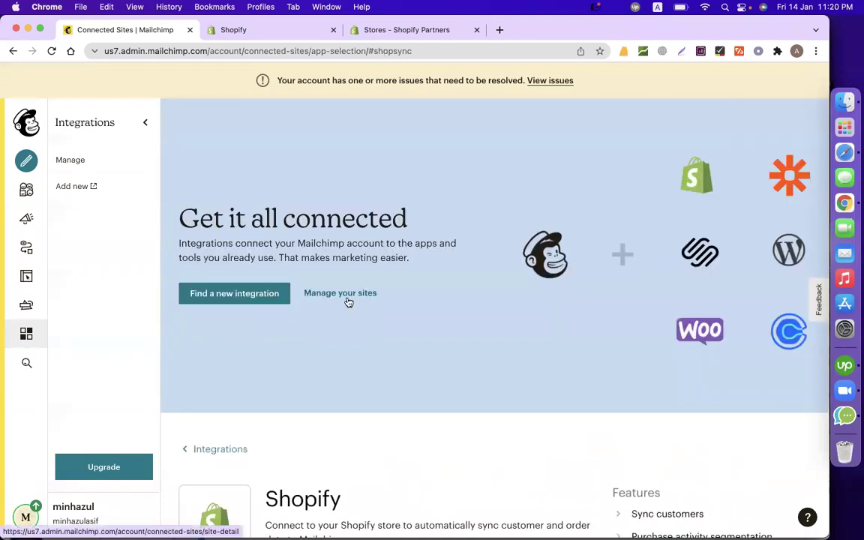
click(340, 293)
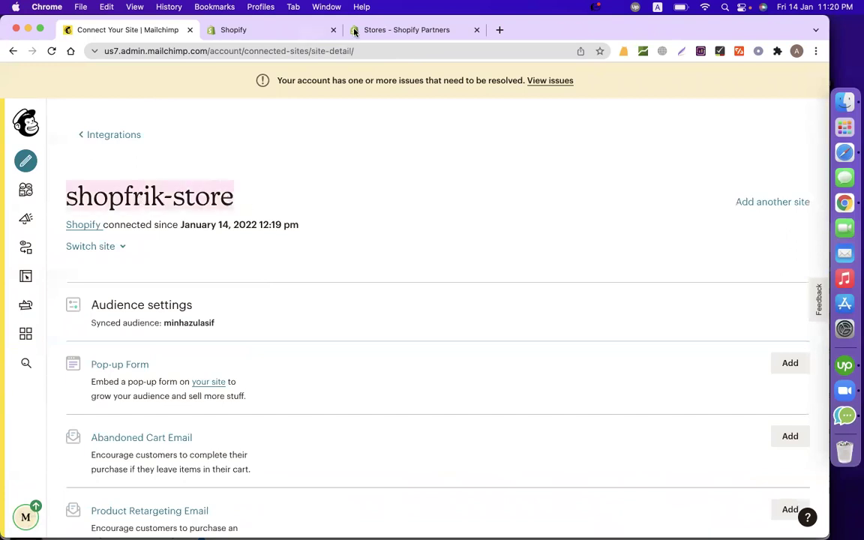
Compare the Shopify sync overview with Mailchimp's shopfrik-store site page.
click(296, 34)
drag(161, 51, 30, 51)
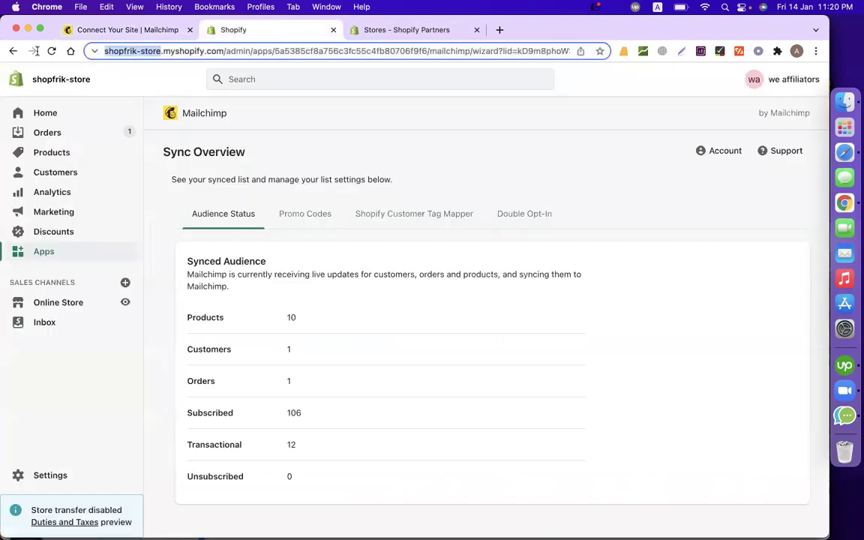
click(135, 31)
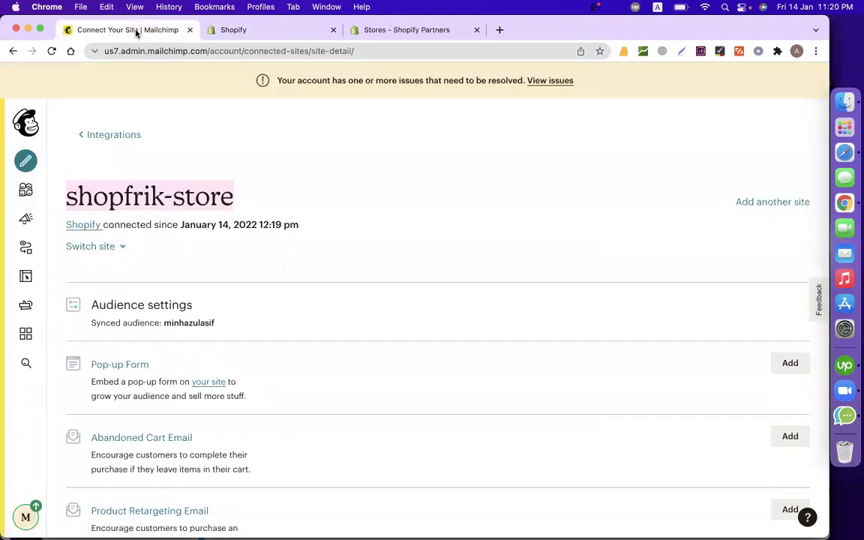
click(282, 143)
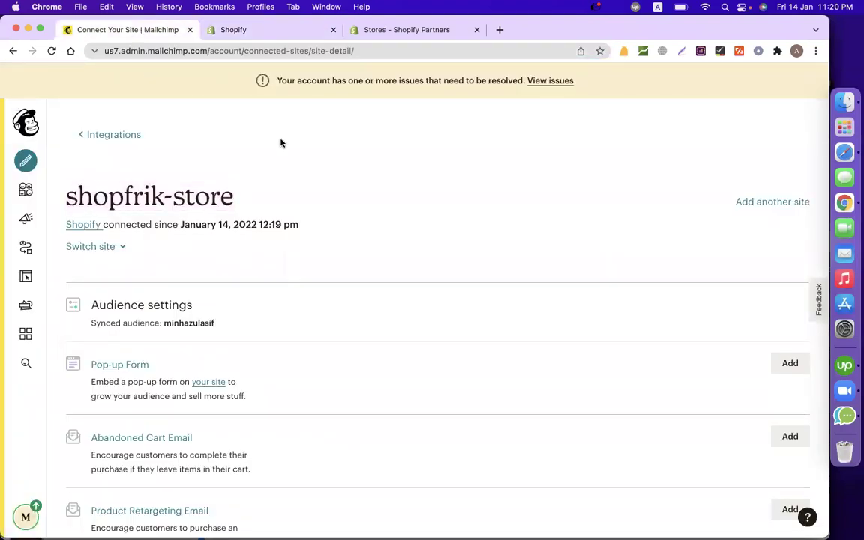
Confirm shopfrik-store in the connected-site list and start adding its Pop-up Form.
click(119, 247)
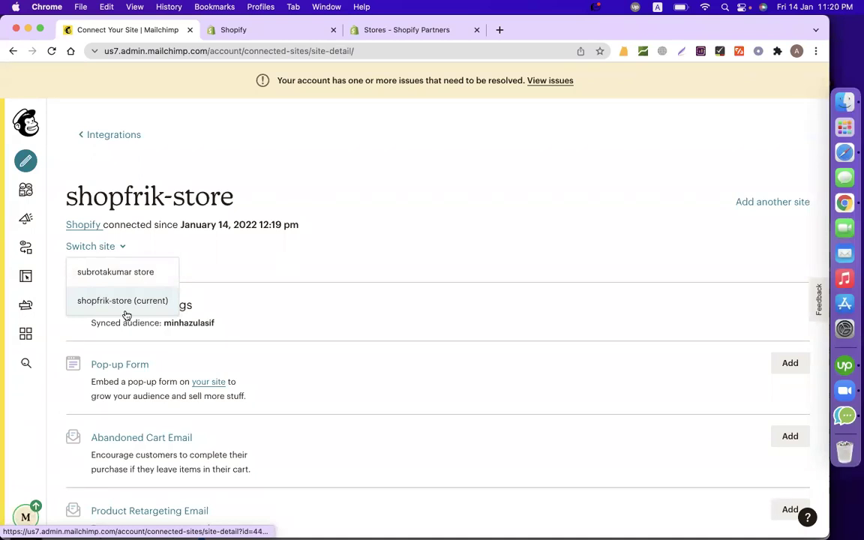
click(265, 202)
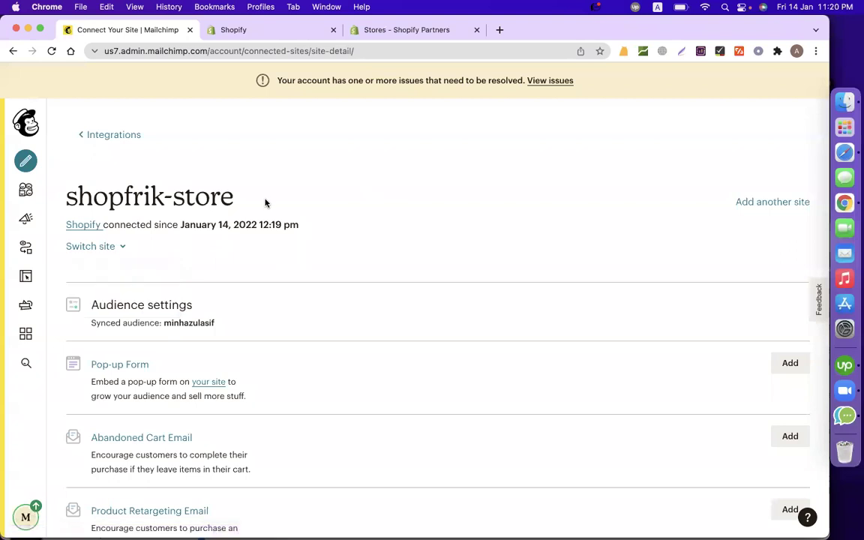
triple_click(205, 193)
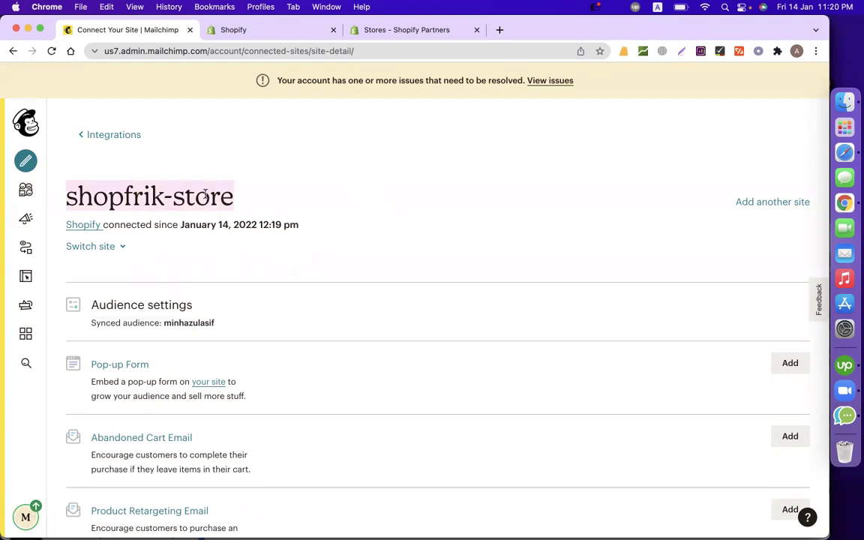
scroll(227, 222, down, 4)
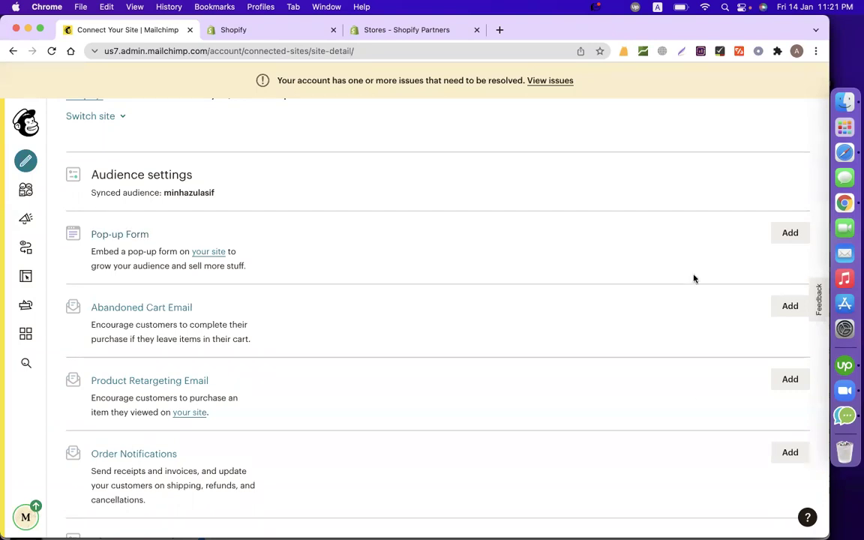
click(789, 234)
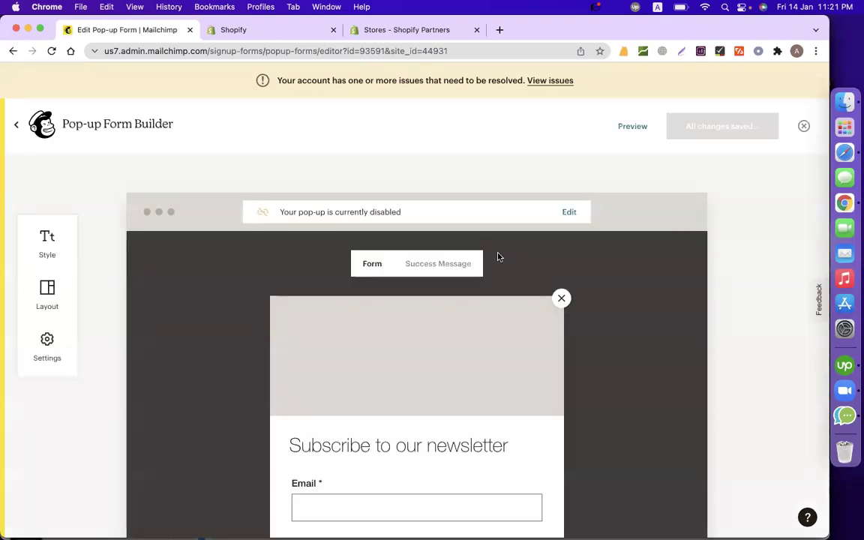
Insert the web battalion logo image into the pop-up form.
scroll(642, 370, down, 5)
scroll(593, 353, up, 3)
click(429, 294)
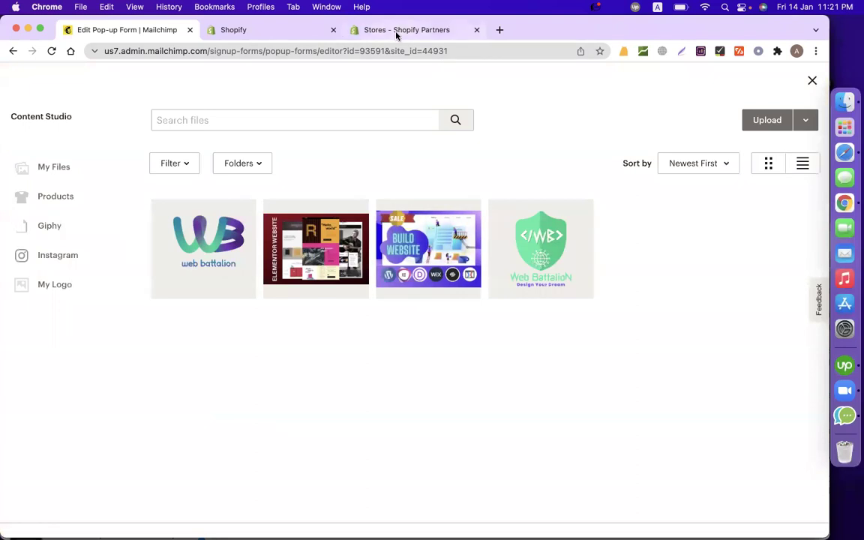
click(197, 274)
click(795, 126)
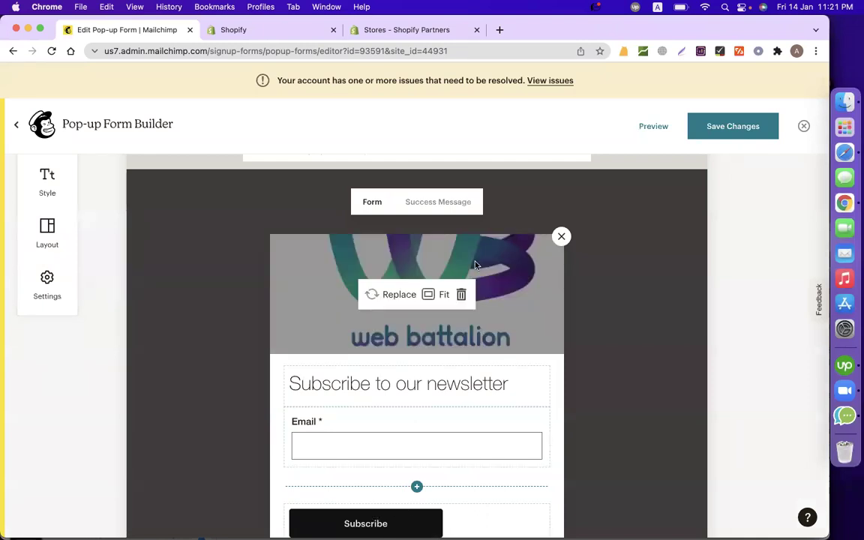
Replace the pop-up's logo, leaving the header empty, and reopen the builder from Connect Your Site.
scroll(443, 379, down, 2)
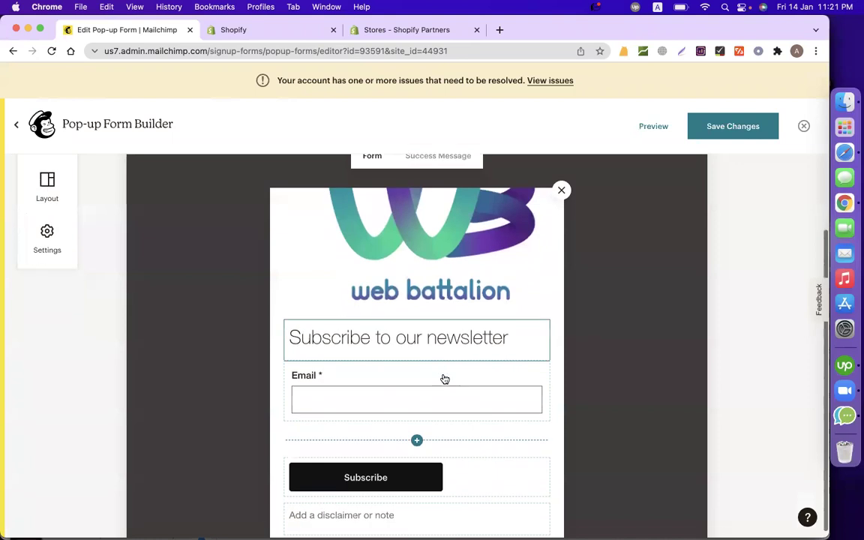
click(410, 239)
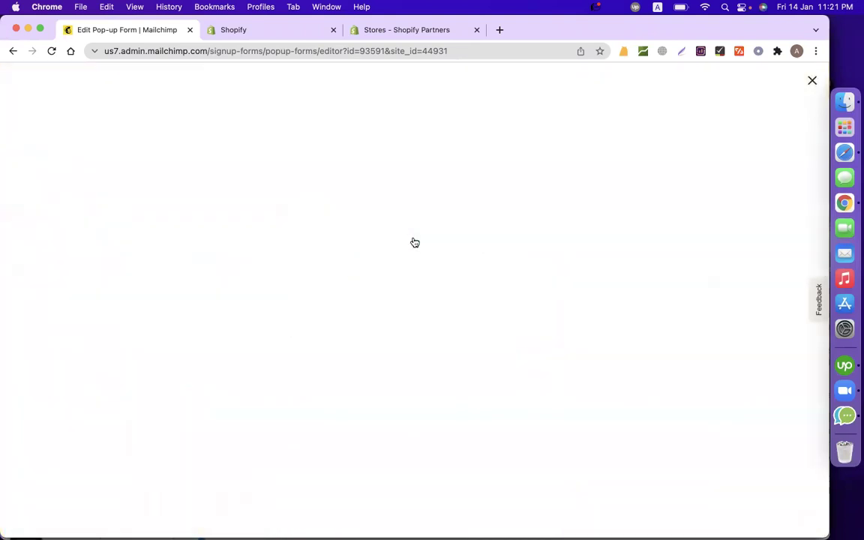
click(13, 52)
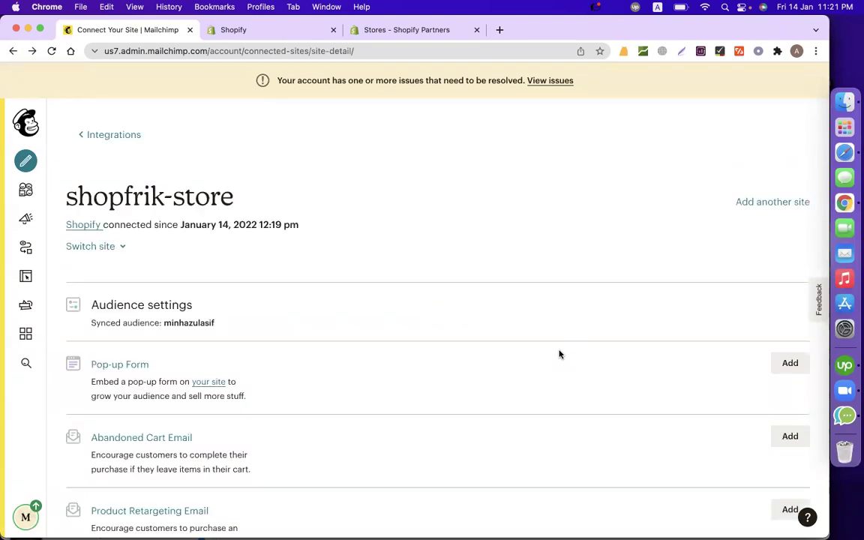
click(789, 364)
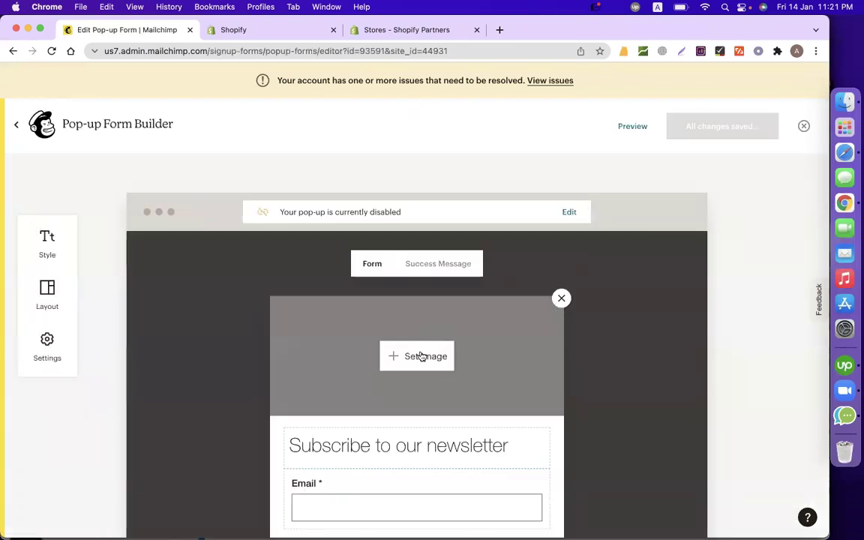
Insert the web battalion logo into the pop-up header and set it to Fit.
click(413, 357)
click(249, 244)
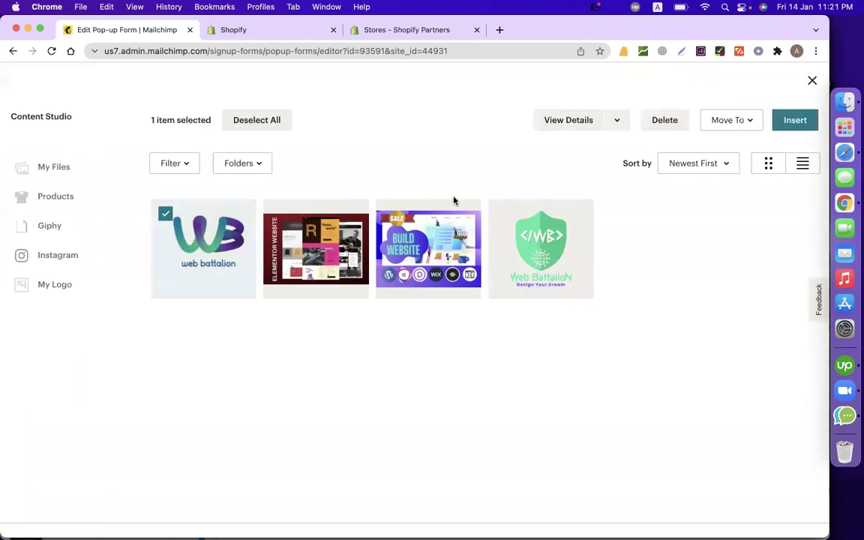
click(785, 127)
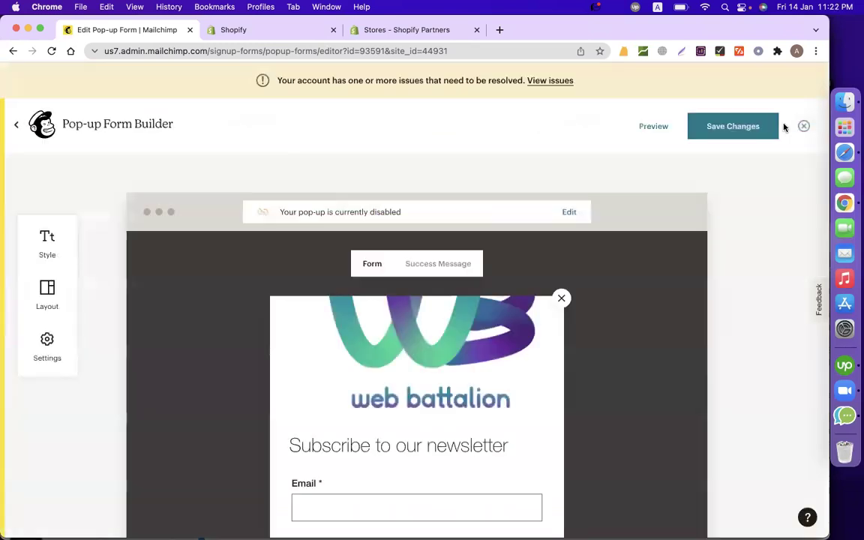
mouse_move(411, 389)
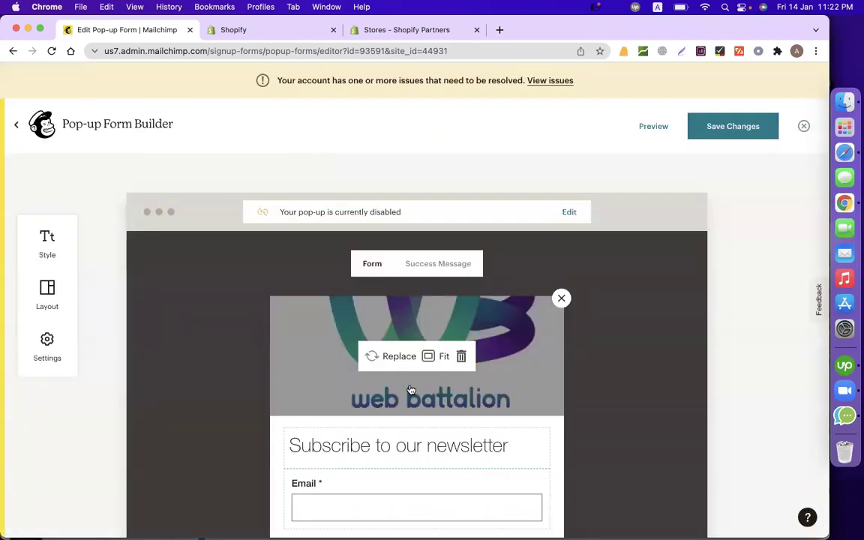
click(433, 357)
click(434, 357)
click(434, 357)
scroll(630, 420, down, 3)
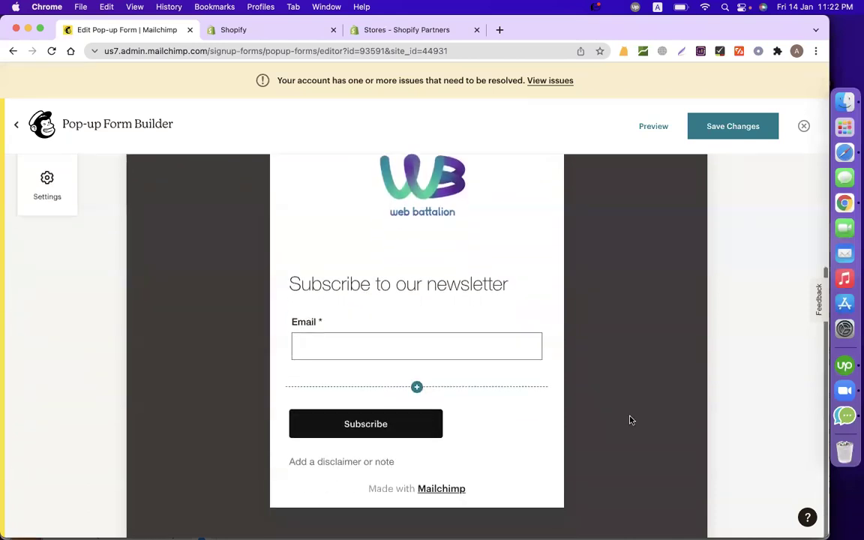
Add a First Name field to the form and move it above Email.
click(318, 292)
click(429, 288)
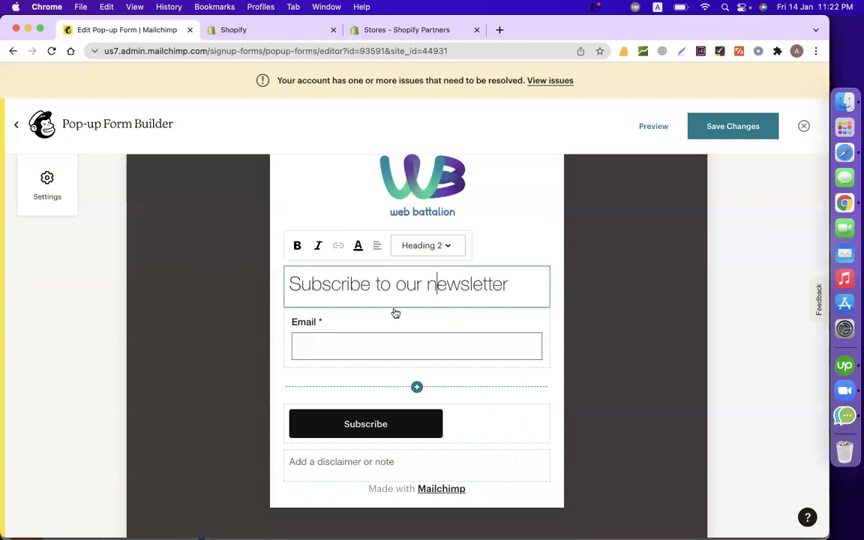
click(369, 337)
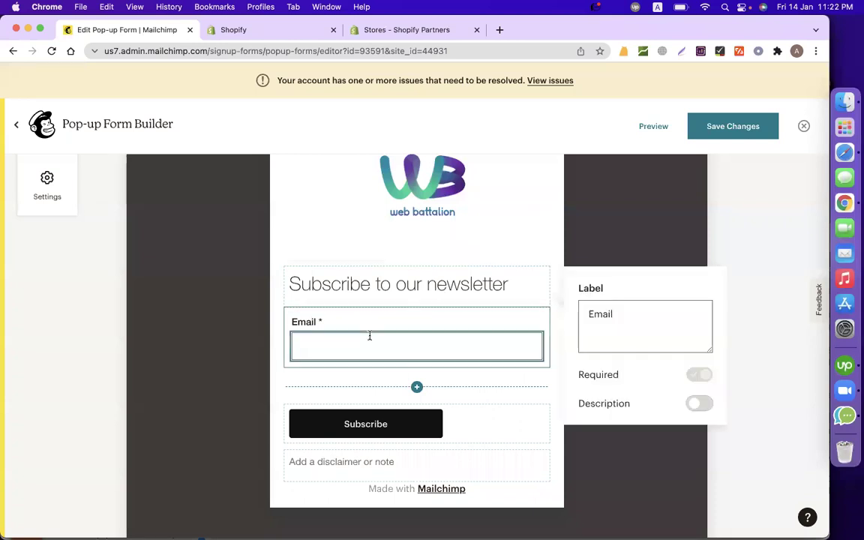
click(417, 387)
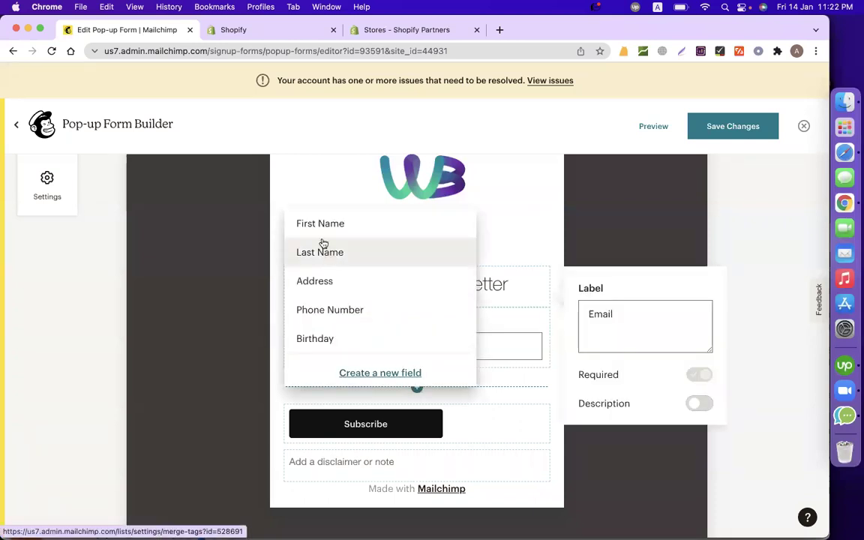
click(319, 233)
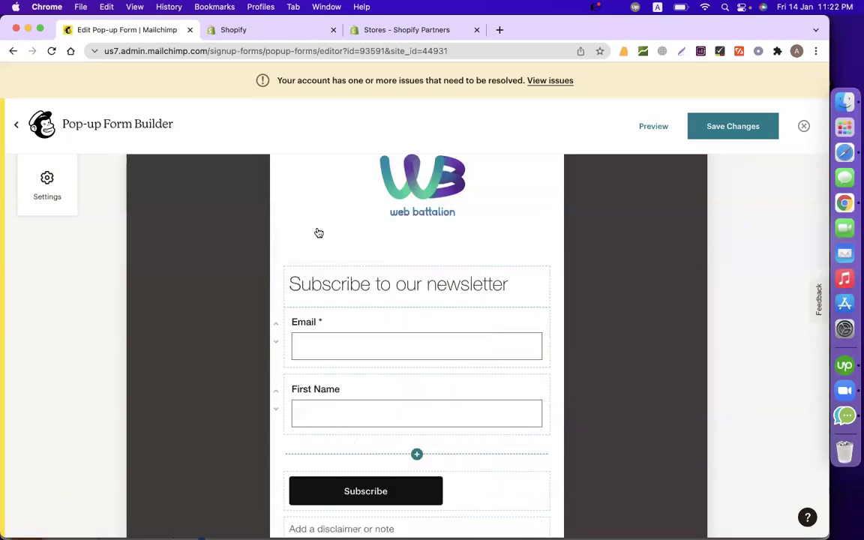
click(275, 395)
Centre-align the Subscribe button and leave the disclaimer note empty.
scroll(336, 405, down, 1)
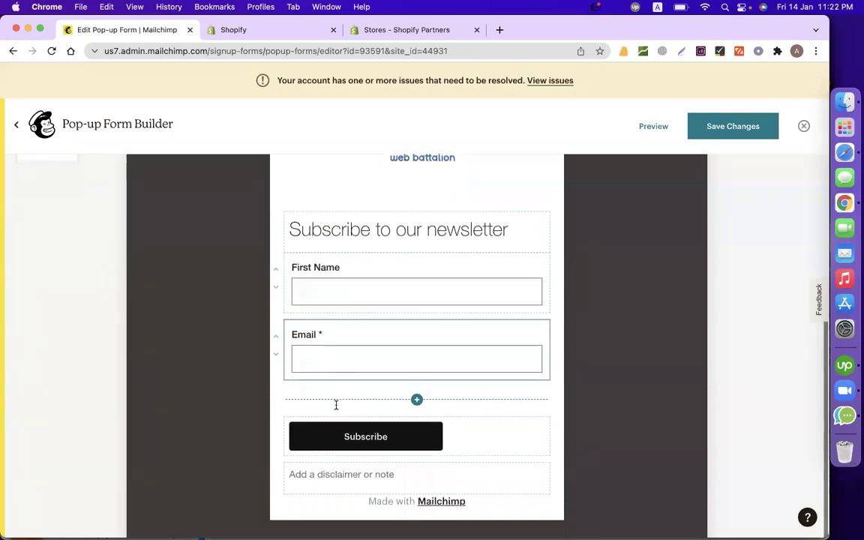
scroll(336, 405, down, 1)
mouse_move(486, 395)
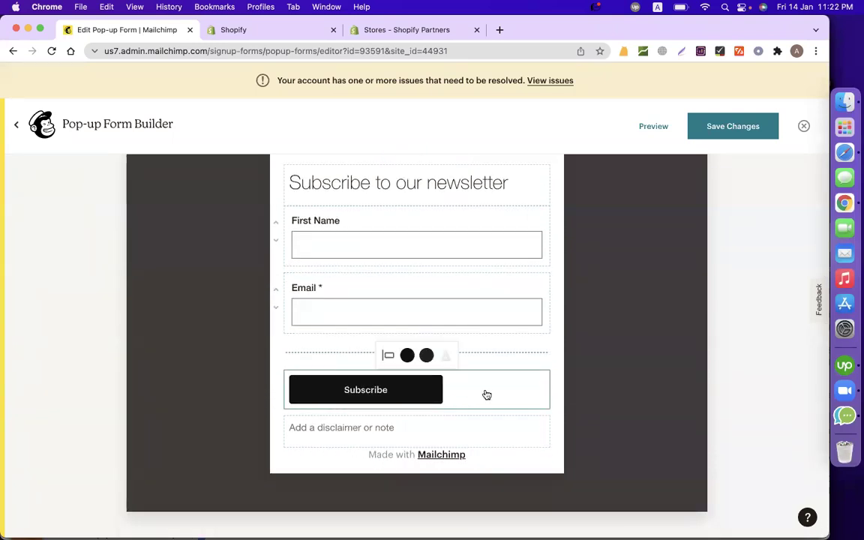
click(389, 358)
click(384, 362)
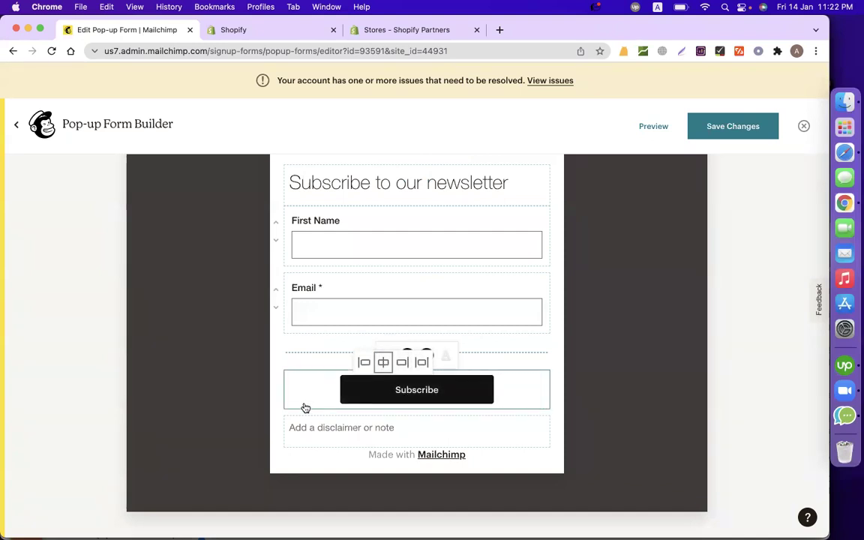
click(315, 429)
click(495, 447)
scroll(490, 429, up, 5)
scroll(459, 358, down, 4)
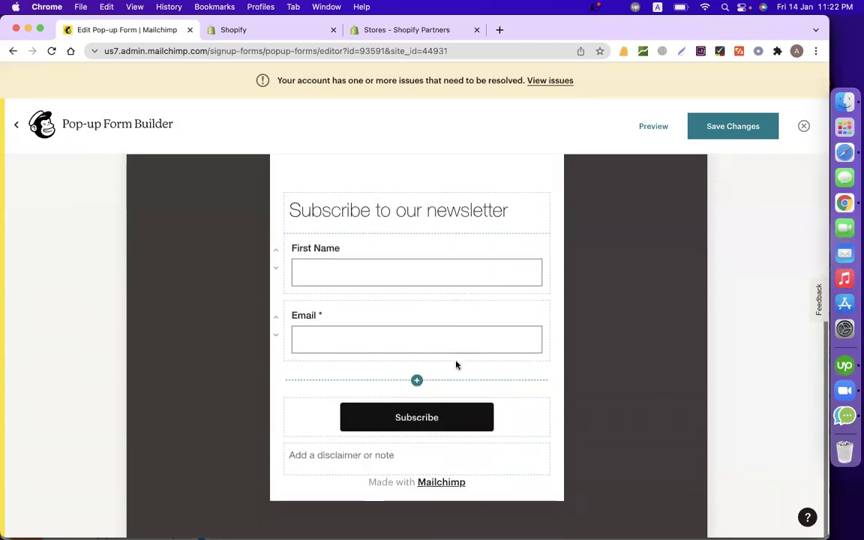
scroll(456, 365, up, 4)
Save the pop-up form, enable it for shopfrik-store, and publish it.
click(732, 127)
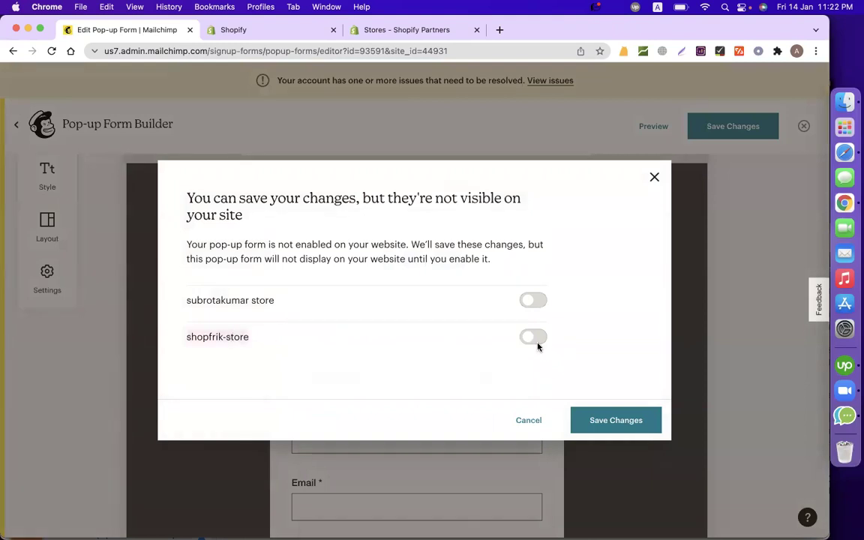
click(538, 346)
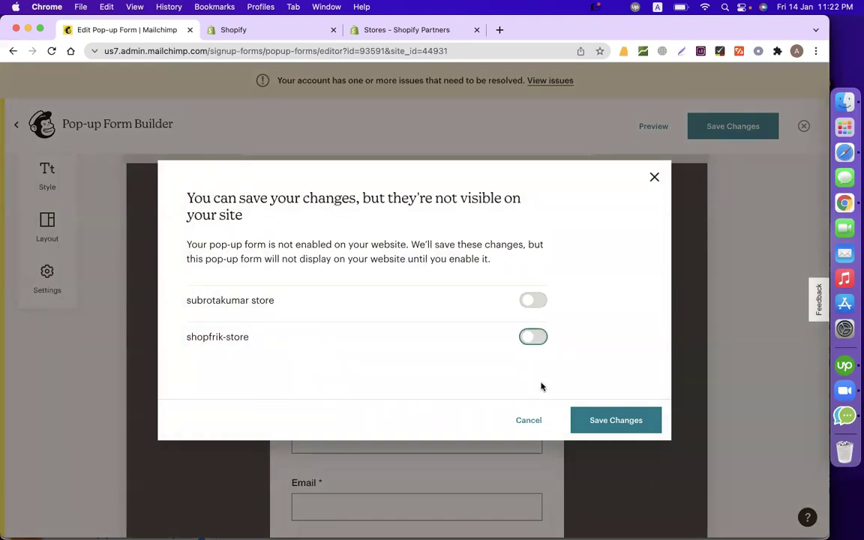
click(537, 345)
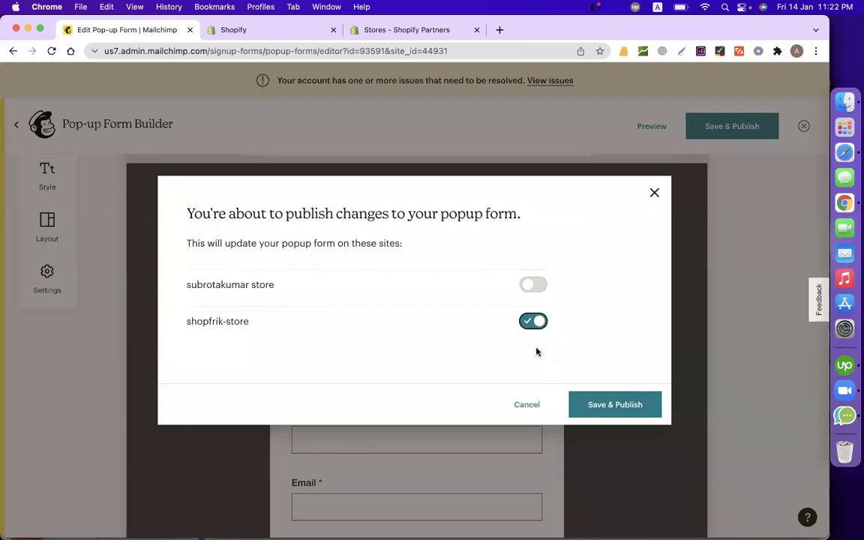
click(595, 407)
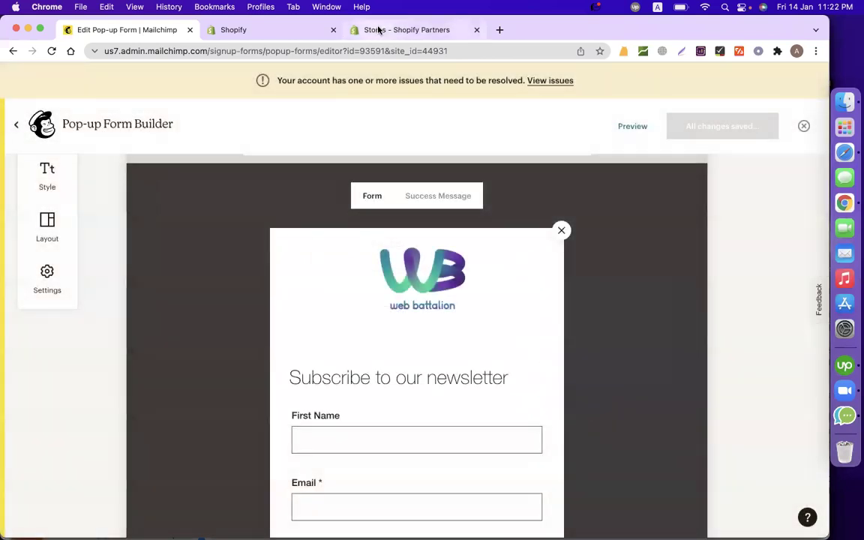
View the live shopfrik-store storefront from Online Store and confirm the newsletter pop-up appears.
click(379, 30)
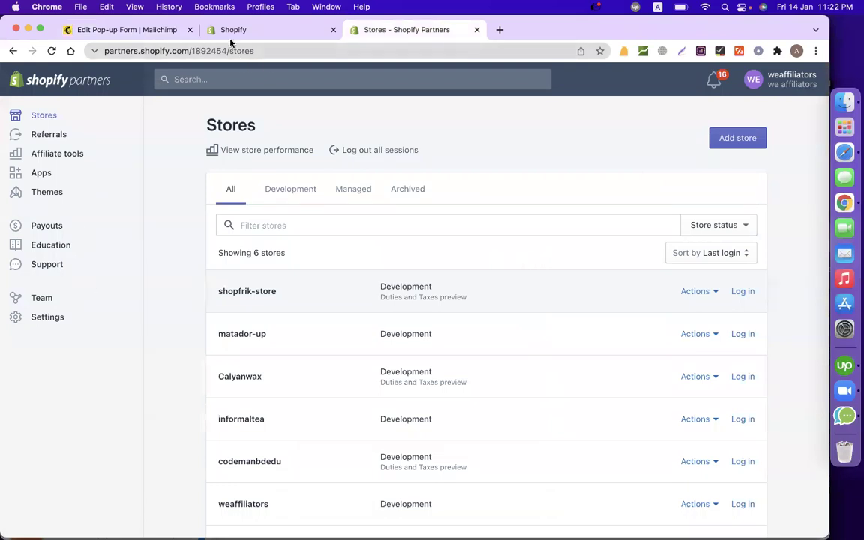
click(225, 30)
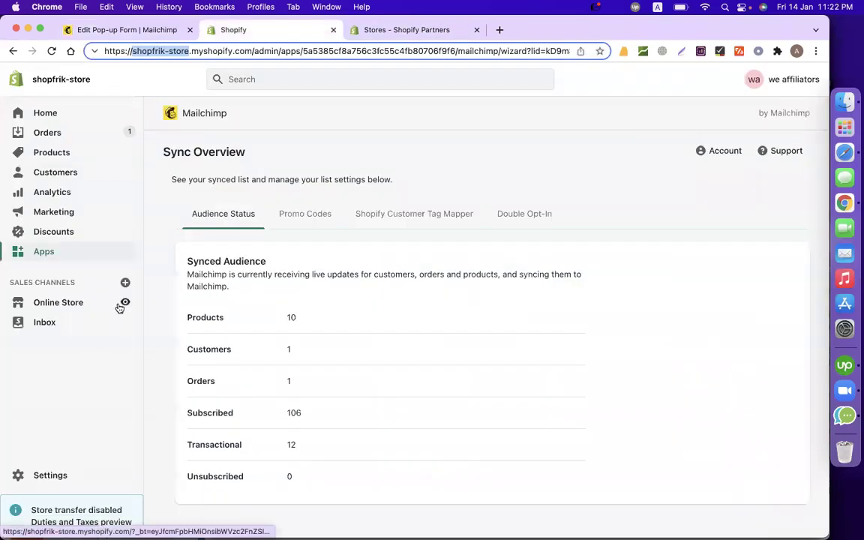
click(124, 303)
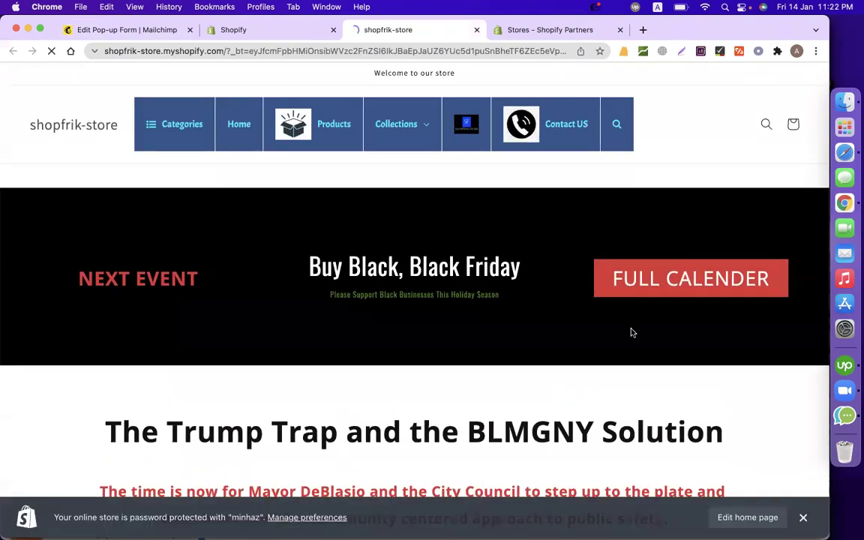
scroll(637, 337, down, 10)
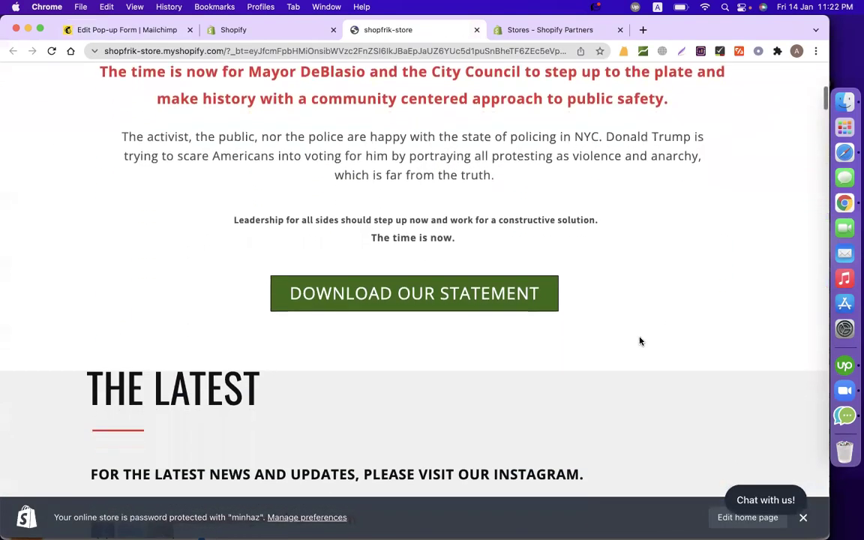
scroll(640, 341, down, 12)
scroll(640, 342, up, 20)
scroll(640, 341, down, 20)
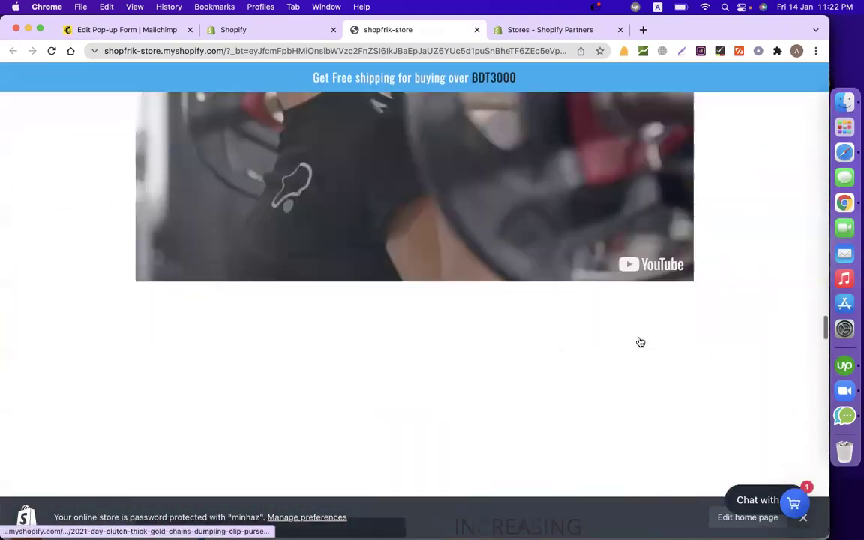
scroll(640, 342, down, 10)
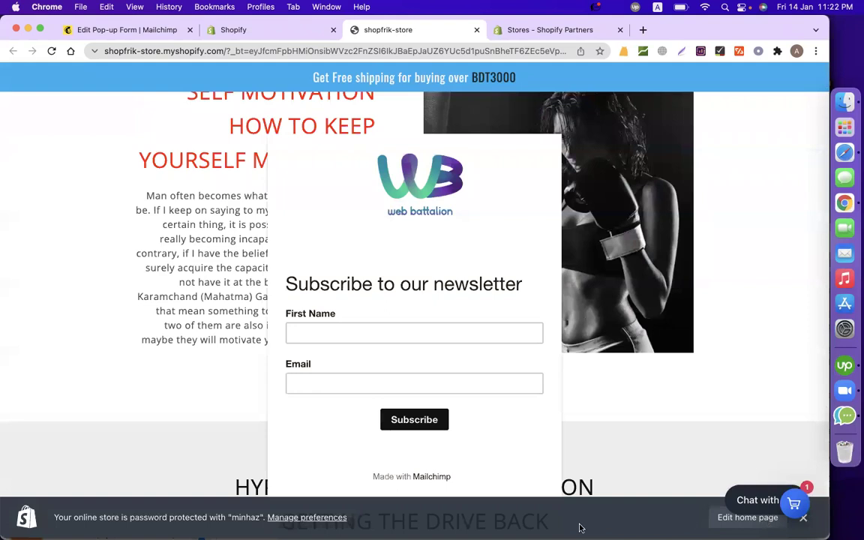
scroll(560, 378, up, 5)
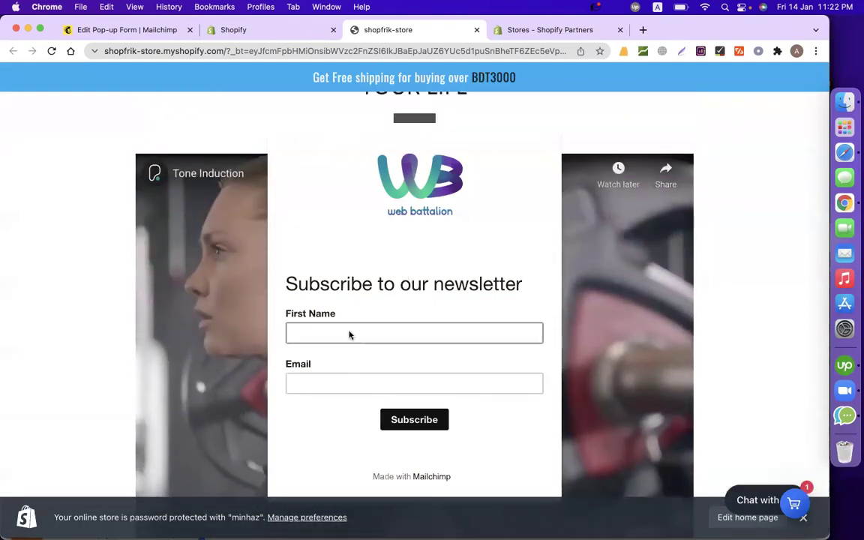
click(126, 30)
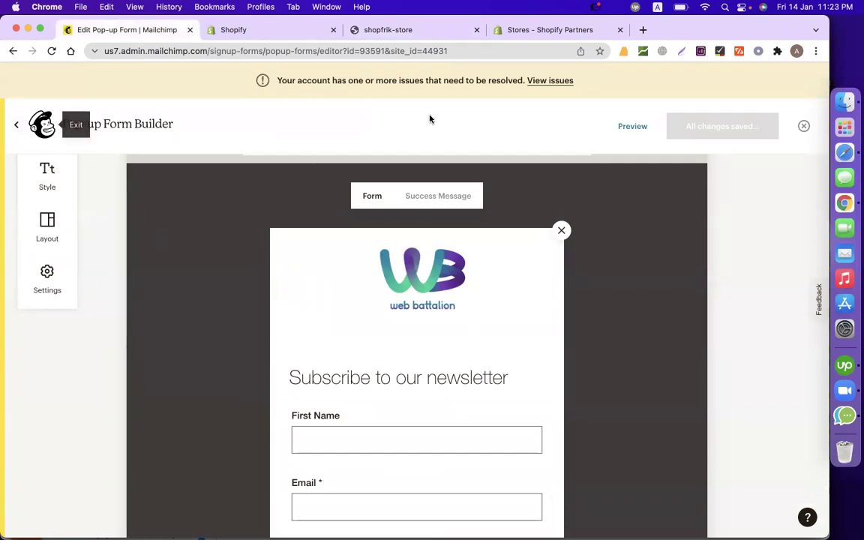
Exit the pop-up builder, check the 118-contact Audience dashboard, then view the Shopify Partners stores list.
click(16, 125)
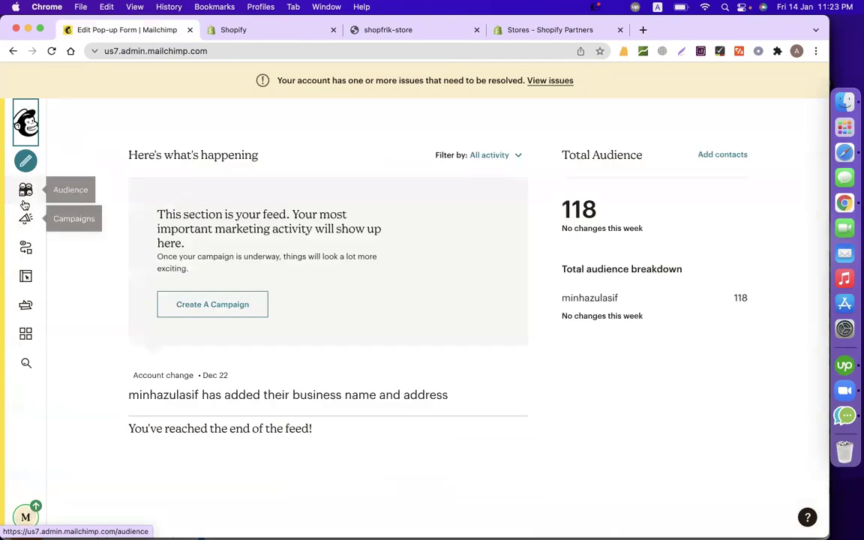
click(24, 194)
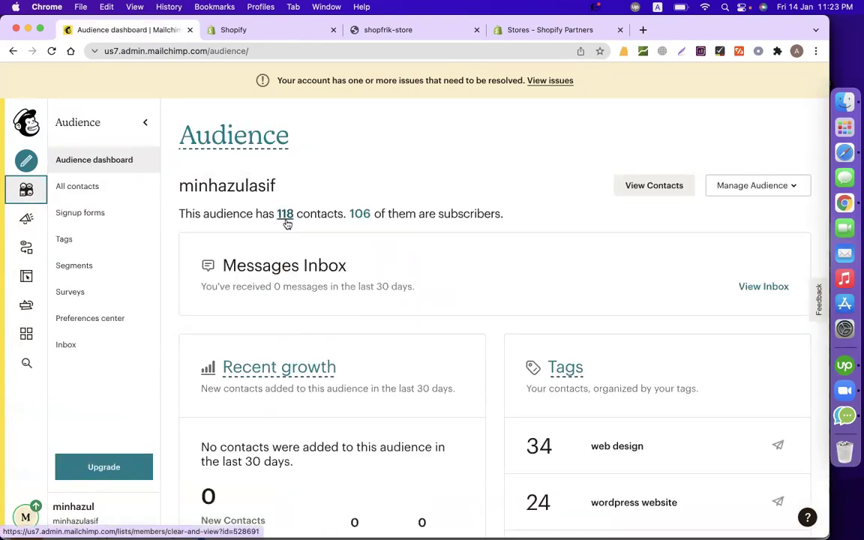
click(510, 30)
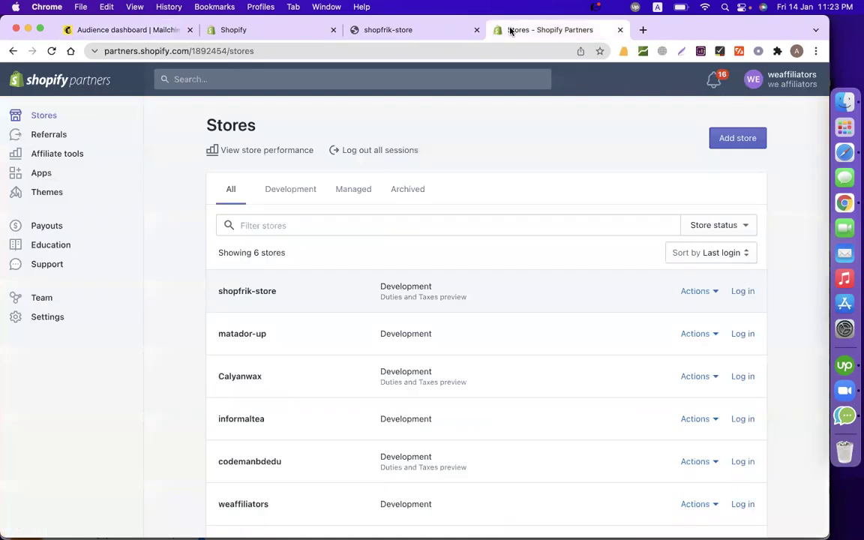
Subscribe through the storefront newsletter pop-up with a test first name and email address.
click(432, 29)
click(351, 333)
text(minhaz)
key(Tab)
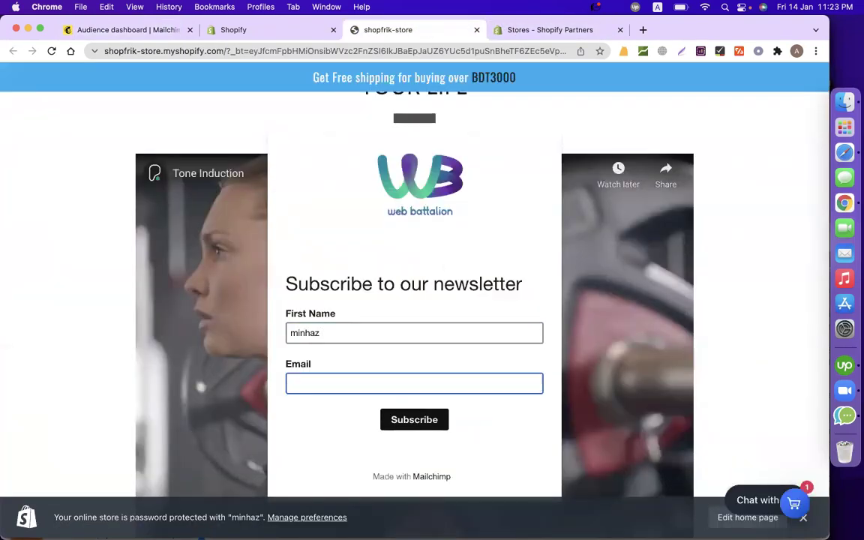
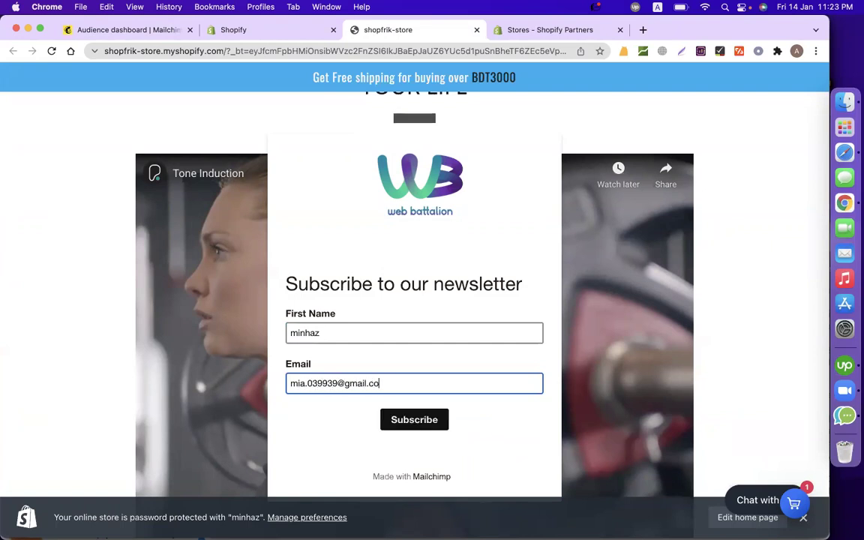
click(414, 419)
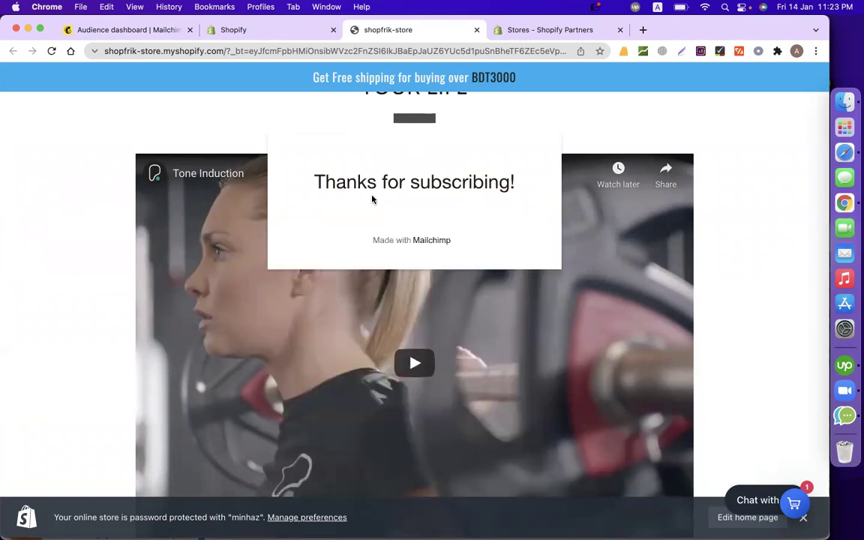
triple_click(334, 174)
click(102, 32)
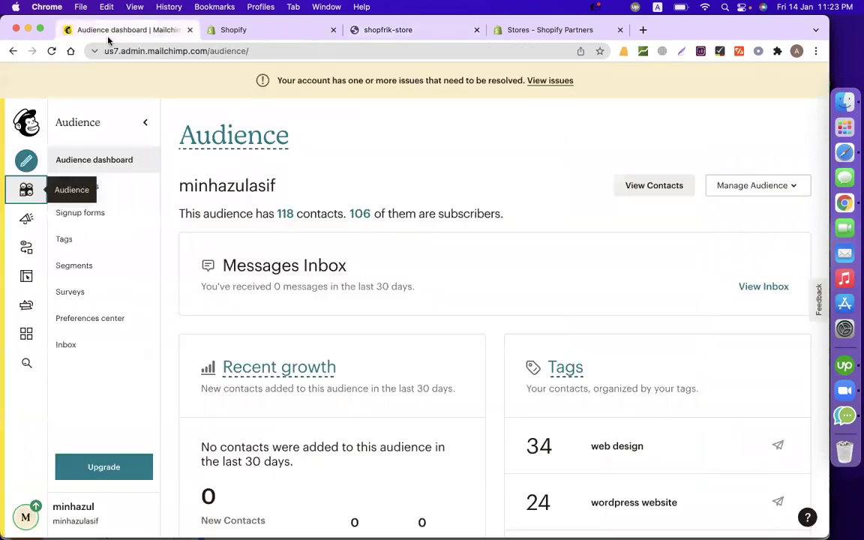
Reload the Audience dashboard, open the 119-contact list and select all visible contacts.
click(51, 51)
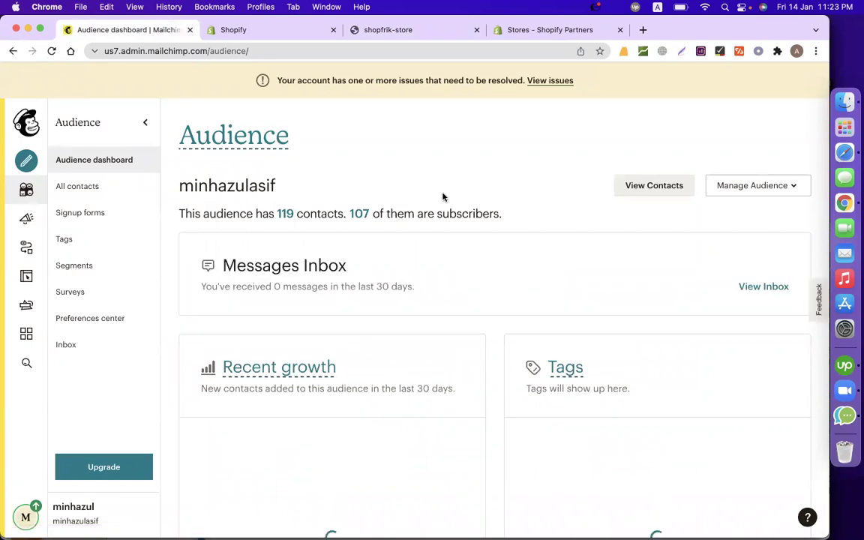
click(284, 216)
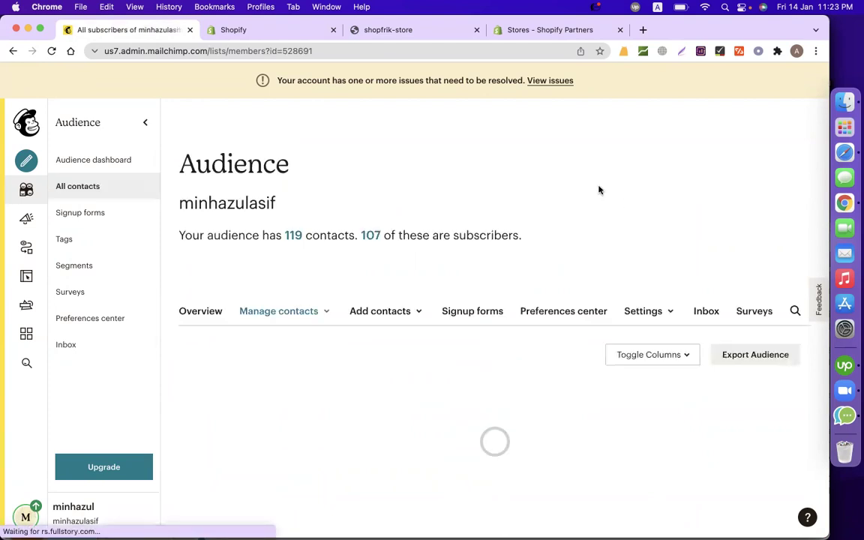
scroll(599, 190, down, 5)
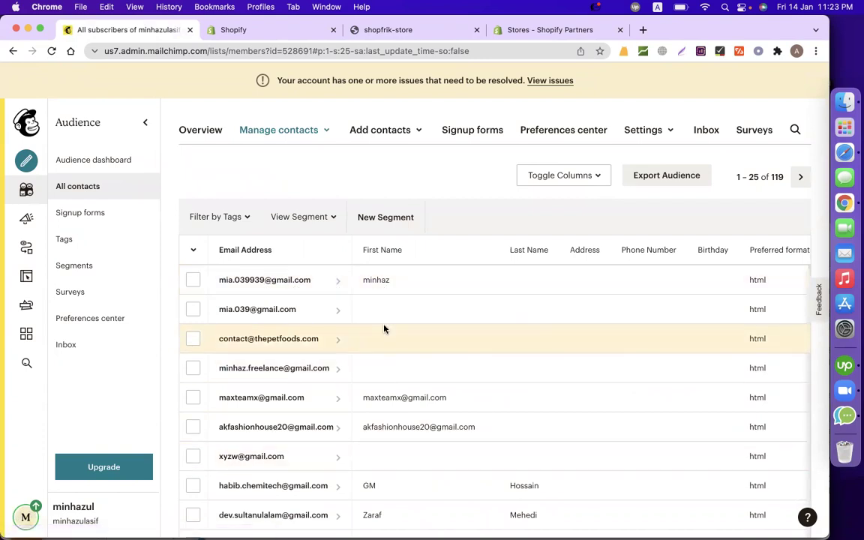
click(196, 253)
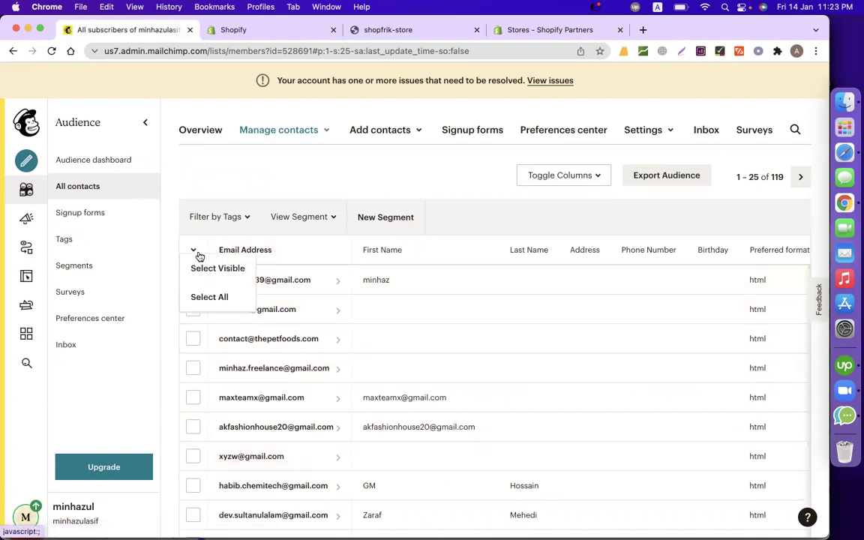
click(197, 297)
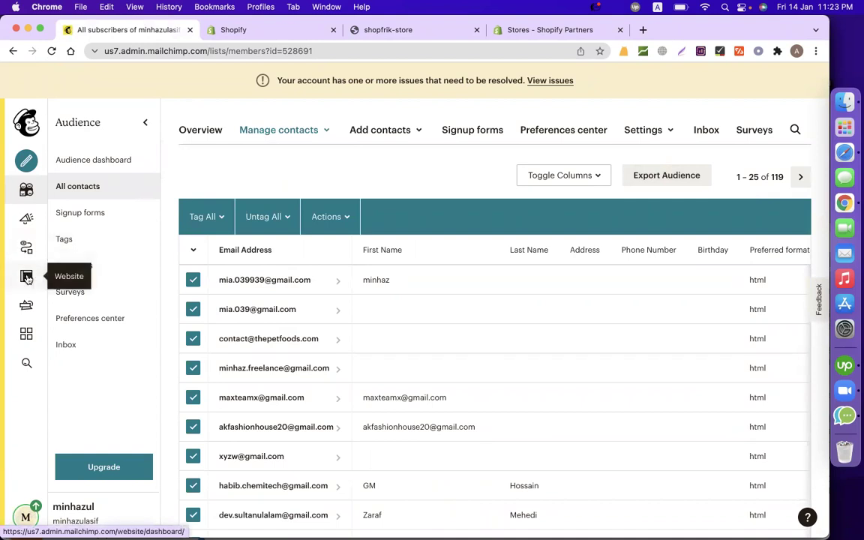
click(27, 217)
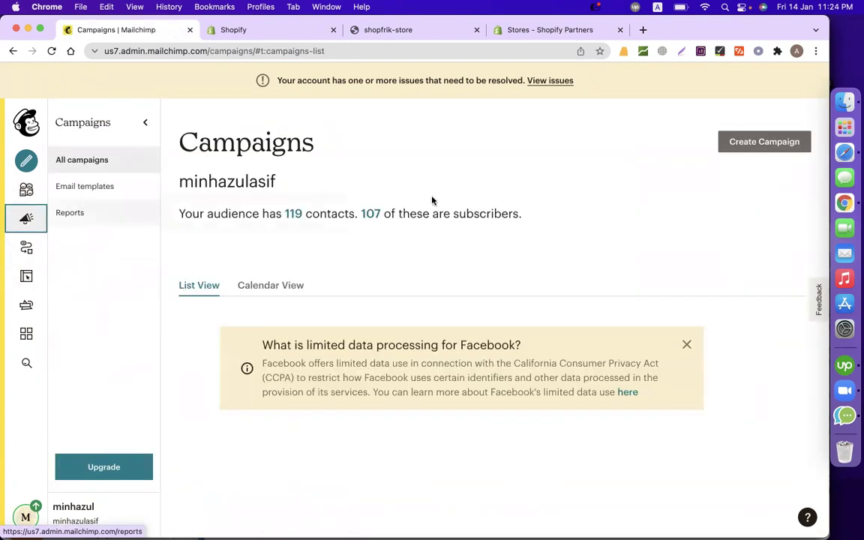
Create a new regular email campaign draft.
click(747, 148)
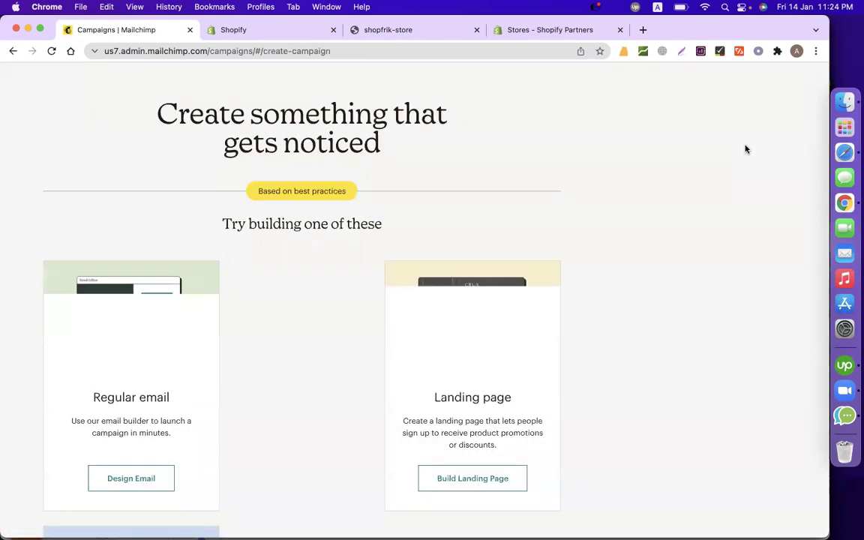
scroll(347, 314, down, 3)
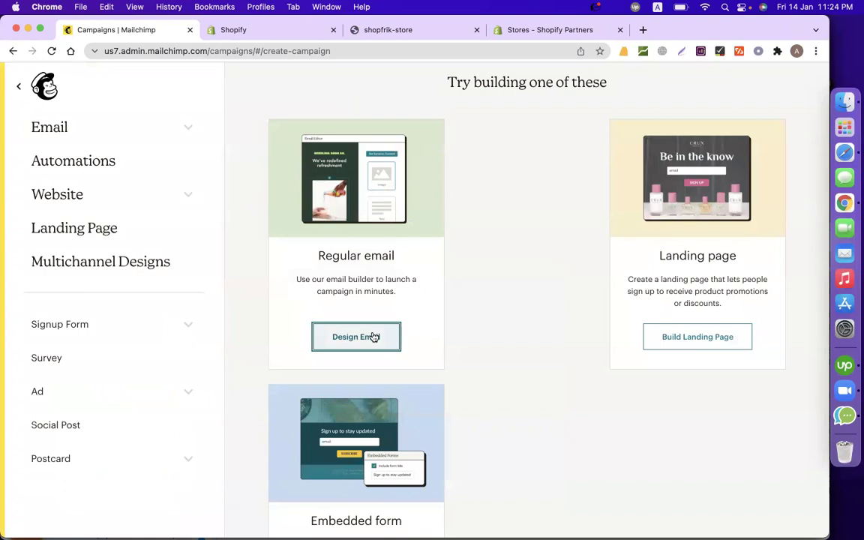
click(374, 337)
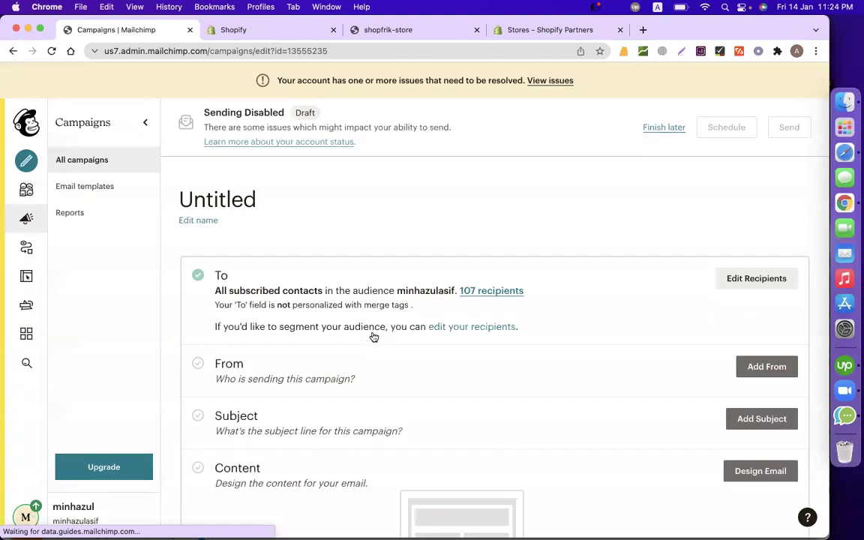
scroll(658, 332, down, 3)
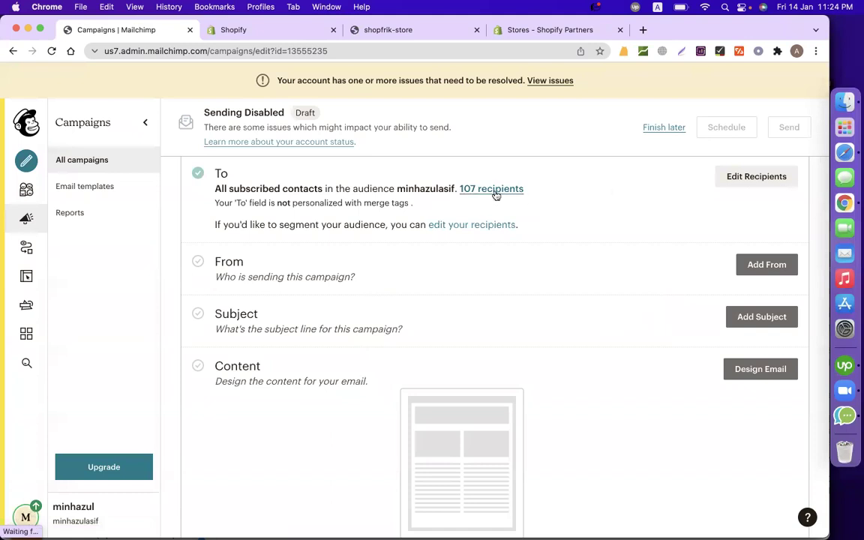
scroll(600, 264, down, 2)
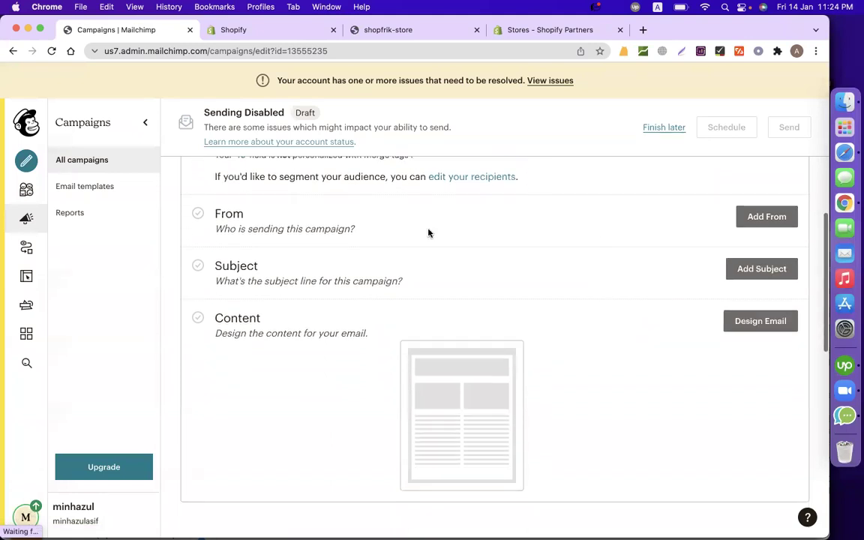
double_click(230, 212)
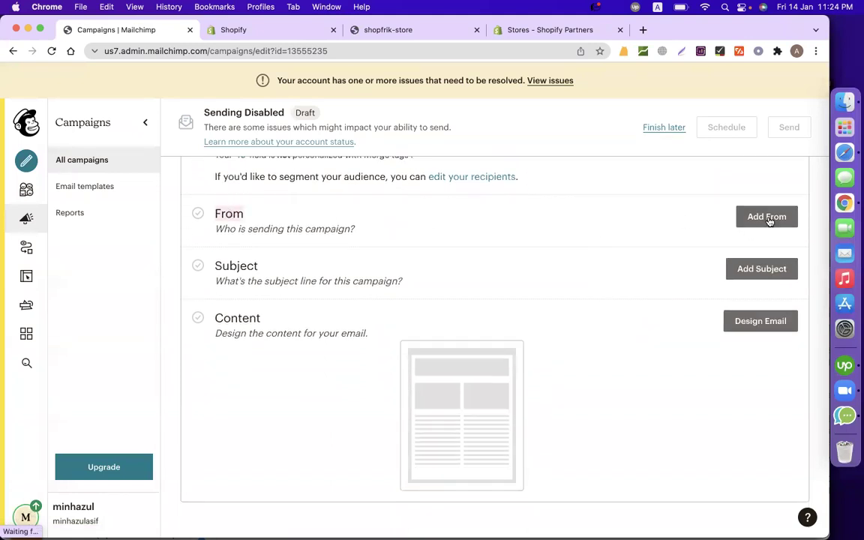
Set the campaign's From name to 'Shopfrik Store' and try to save the sender details.
click(767, 217)
click(378, 272)
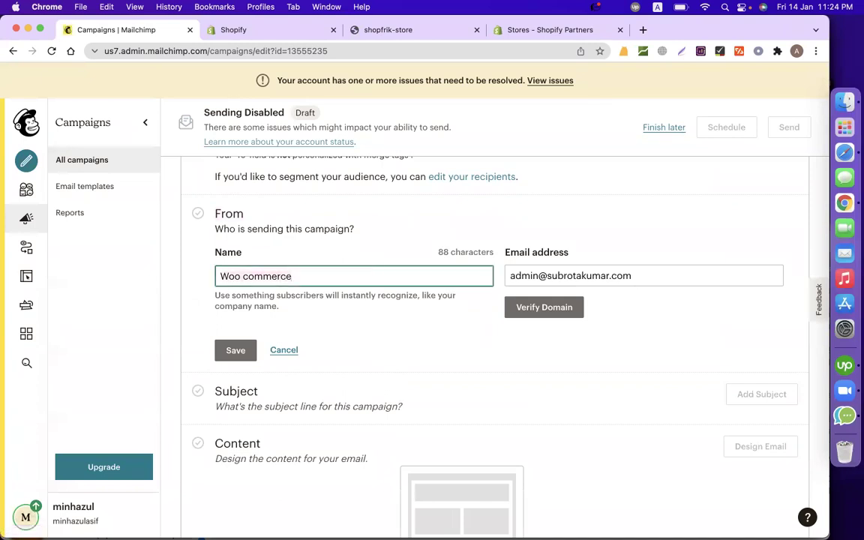
key(super+a)
text(Shopfrik )
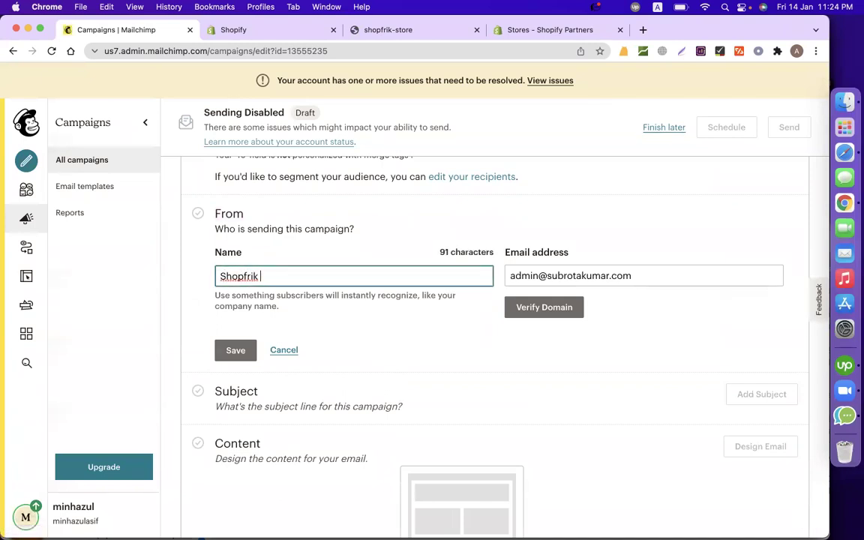
text(Store)
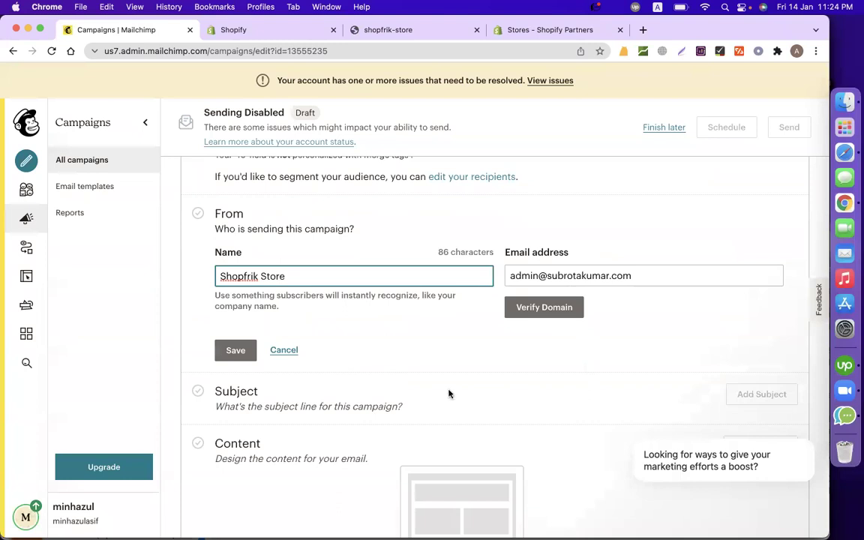
click(225, 353)
scroll(408, 365, down, 3)
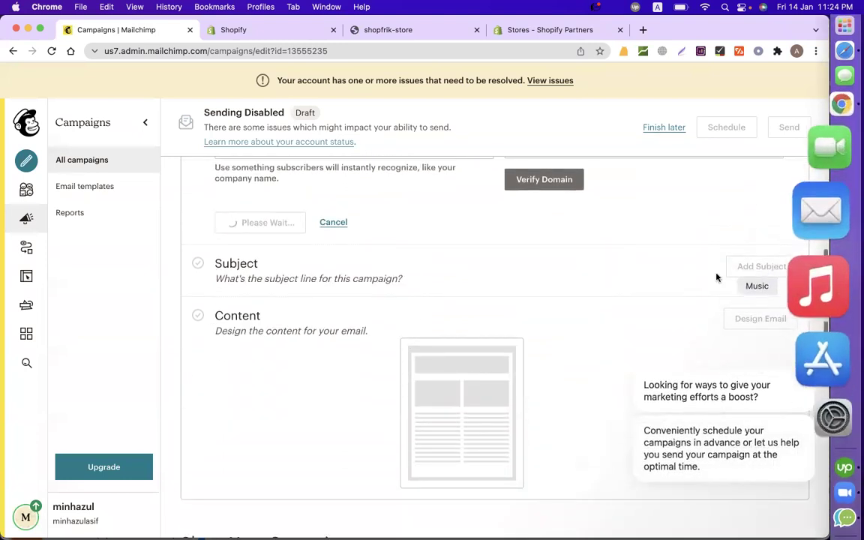
scroll(660, 270, up, 4)
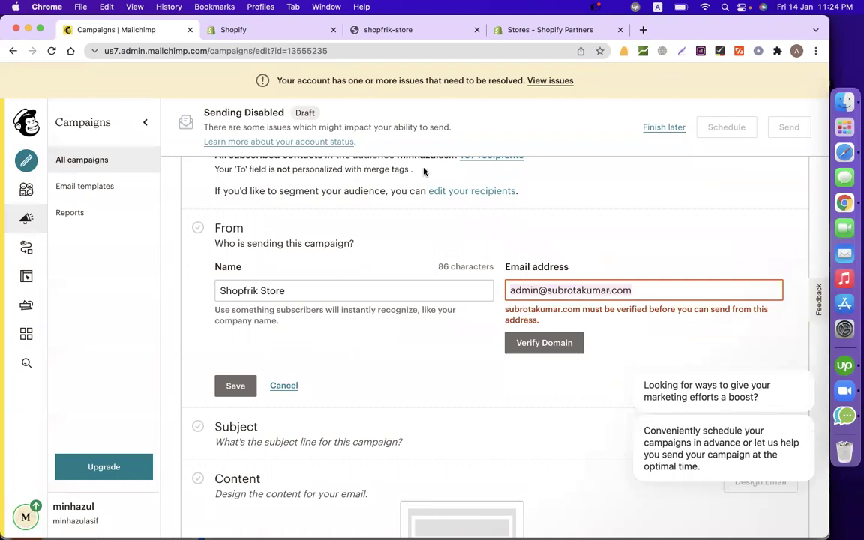
click(797, 51)
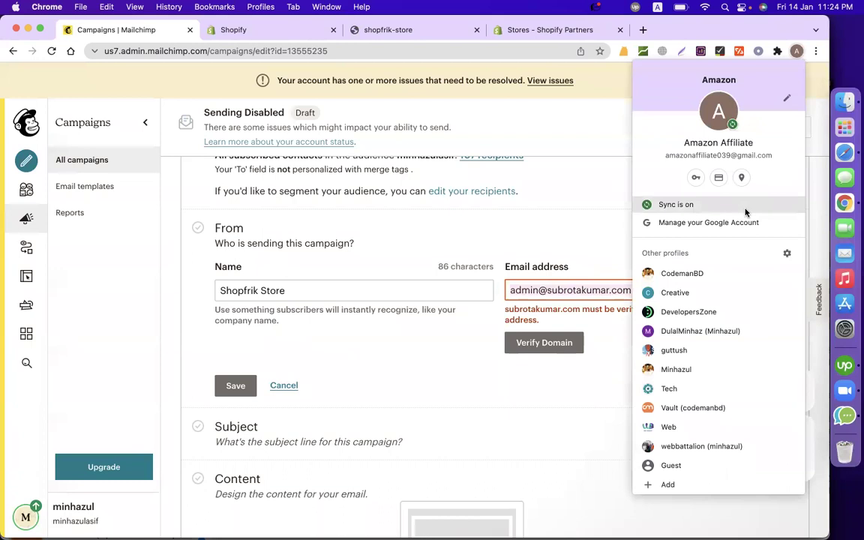
Copy the signed-in account's email address from the Google Account page, then return to Mailchimp.
click(676, 222)
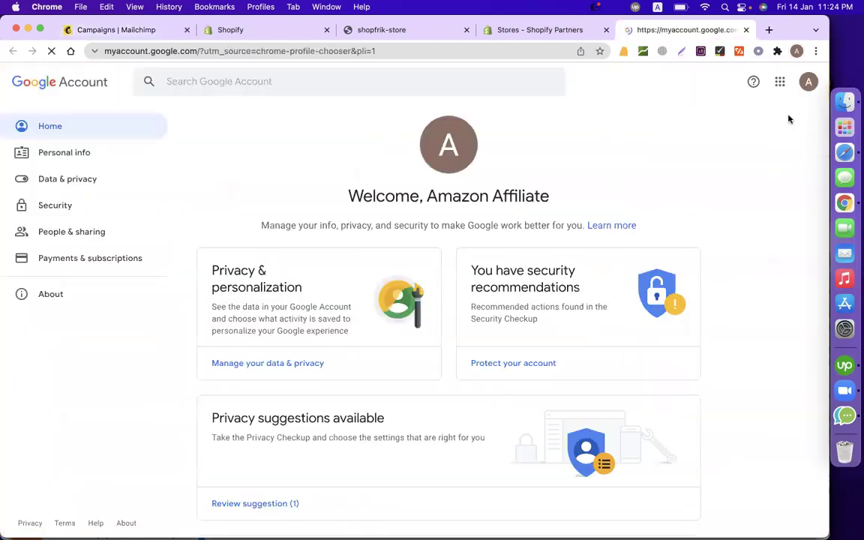
click(809, 81)
double_click(711, 190)
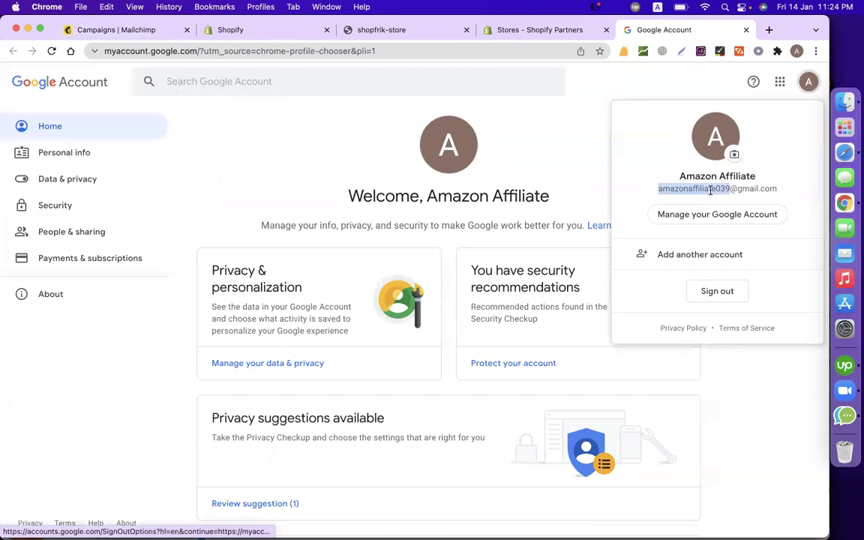
key(super+c)
click(809, 81)
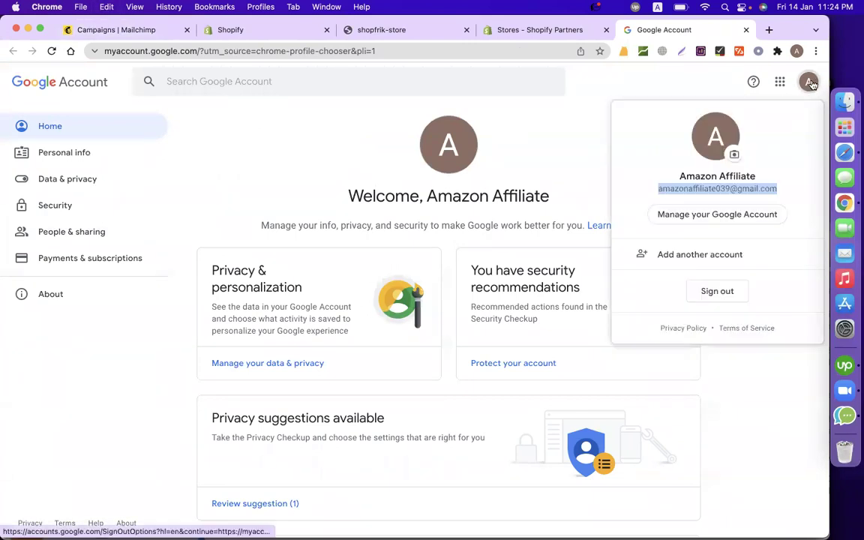
right_click(677, 197)
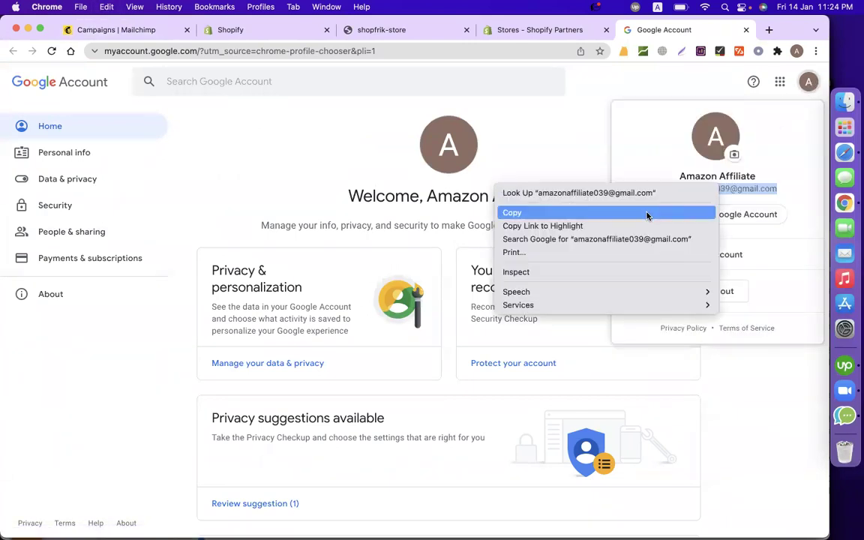
click(646, 212)
click(271, 30)
click(122, 30)
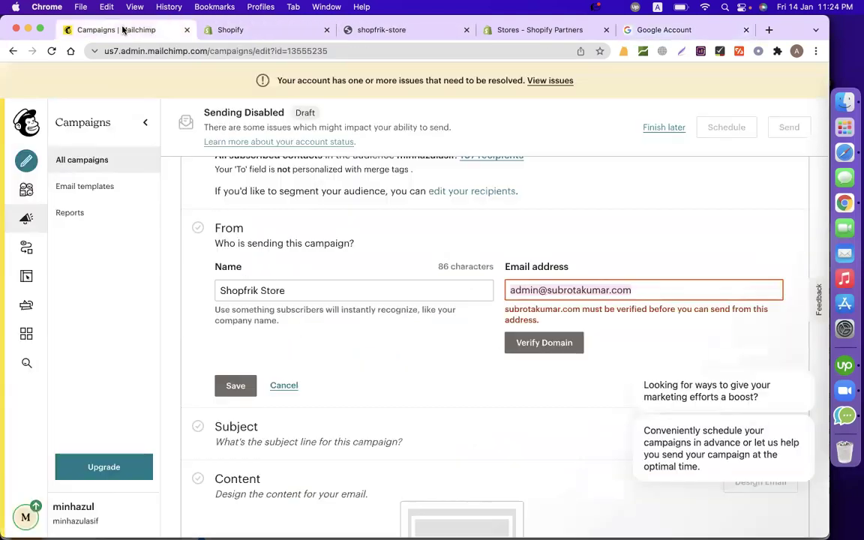
Paste the copied Gmail address as the sender email, save it, and open template selection.
key(super+v)
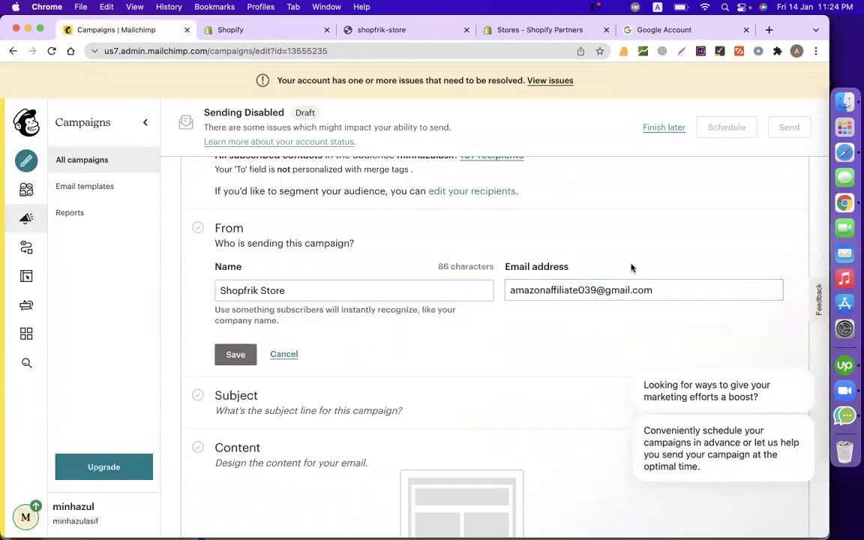
click(236, 354)
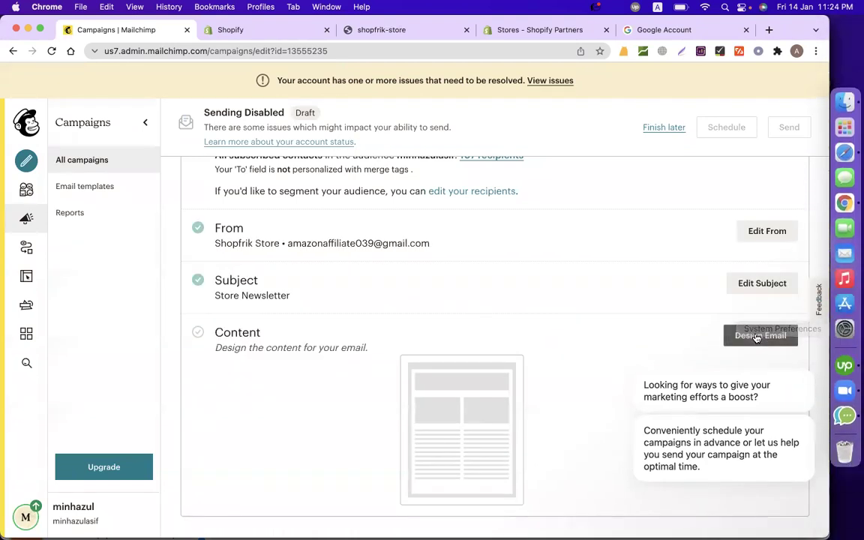
click(761, 335)
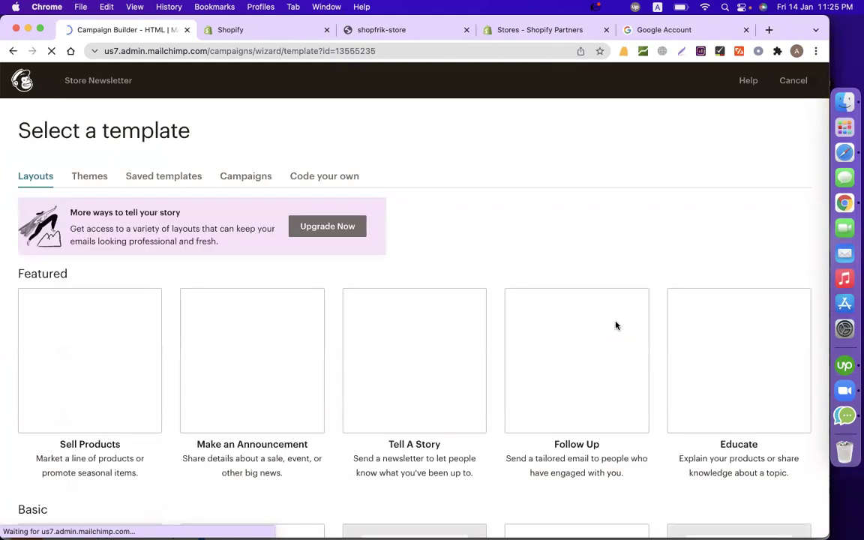
Choose the Boutique theme from the Themes tab for the Store Newsletter email.
scroll(525, 378, down, 5)
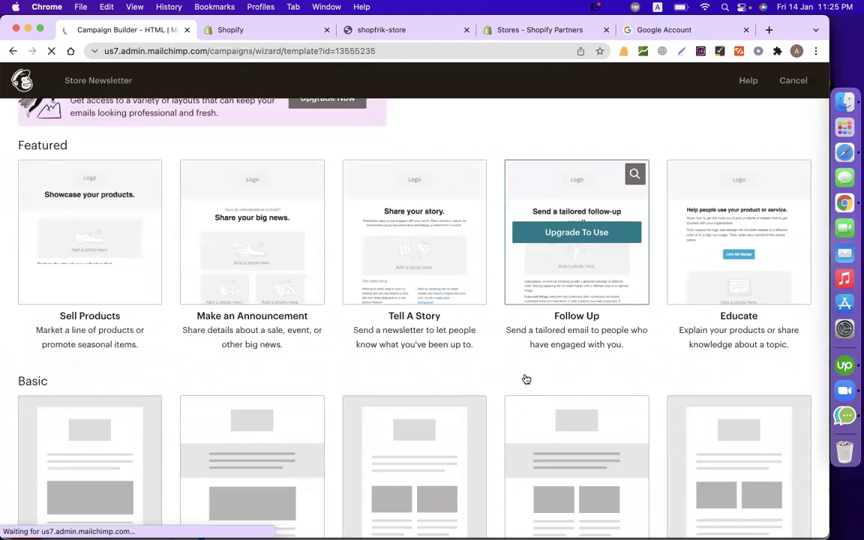
scroll(525, 378, up, 5)
scroll(186, 328, down, 1)
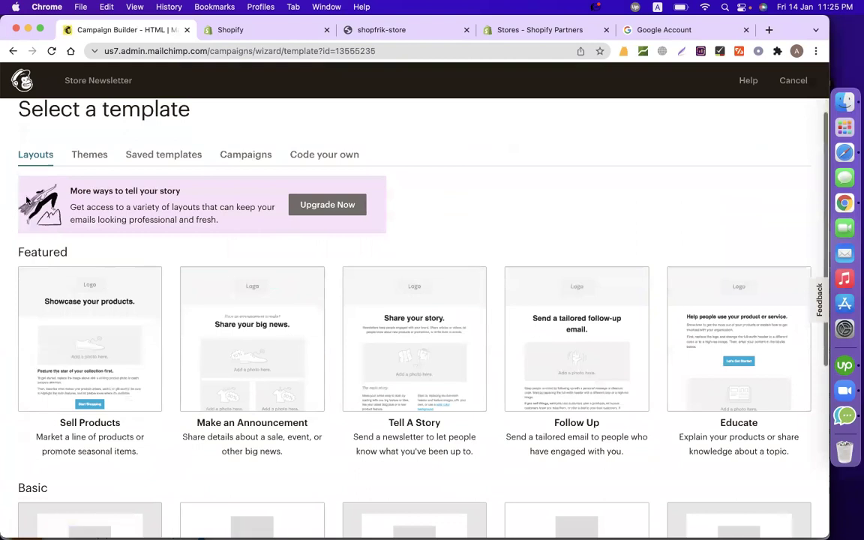
click(91, 154)
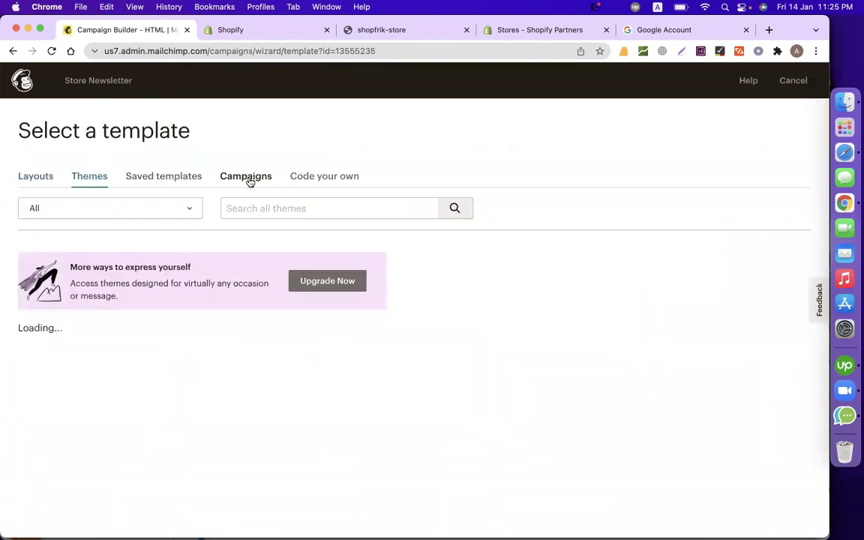
scroll(531, 247, down, 3)
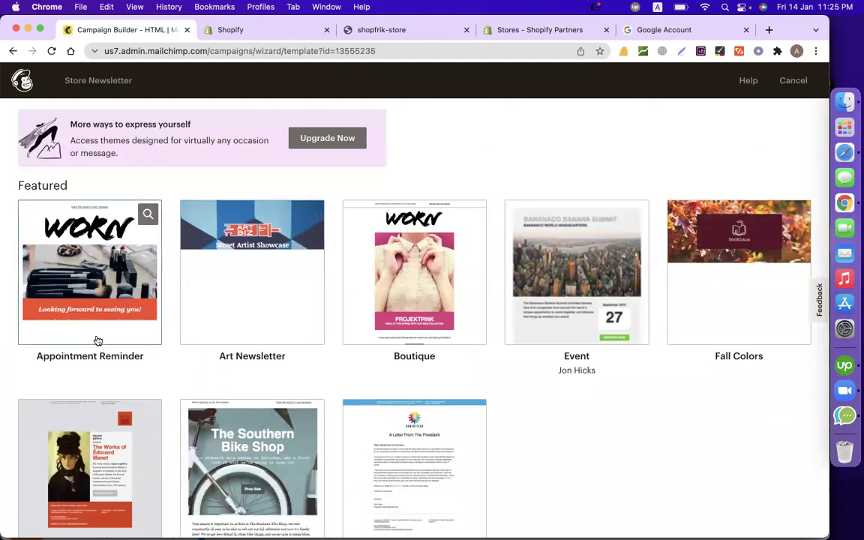
click(401, 296)
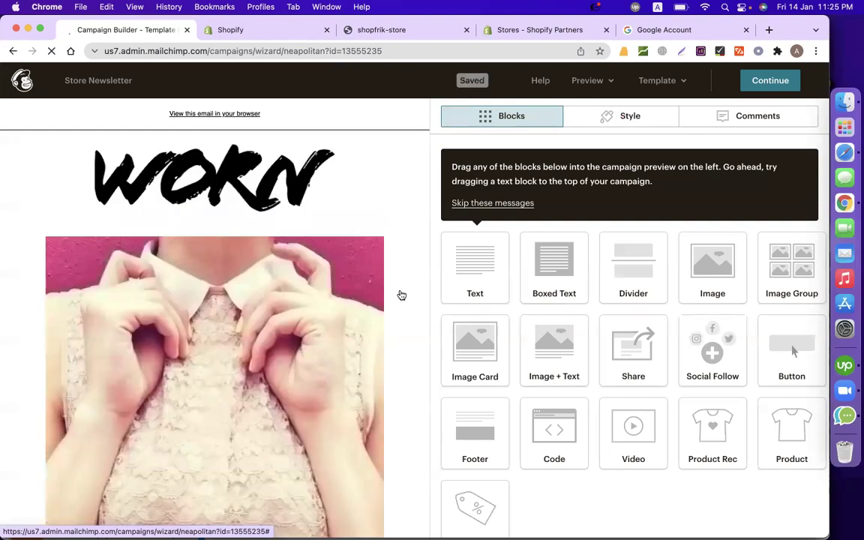
Replace the WORN header logo with the web battalion image from Content Studio.
click(240, 201)
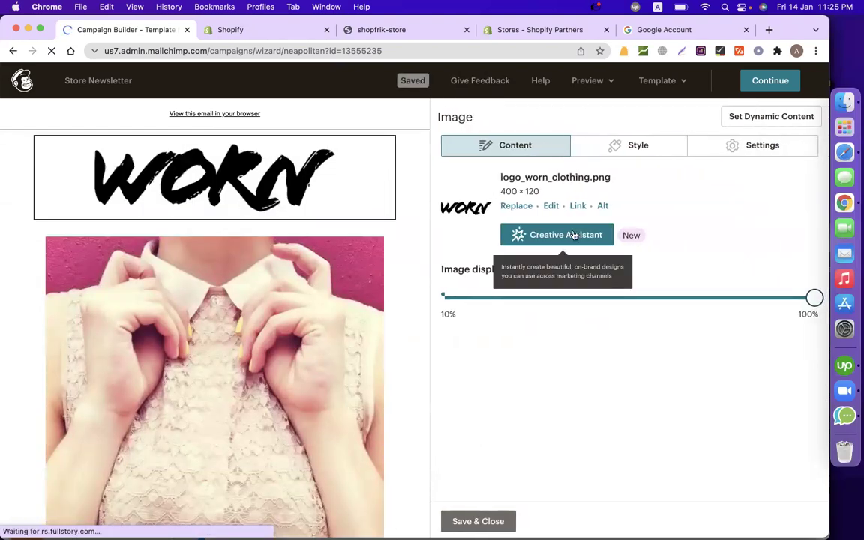
click(515, 206)
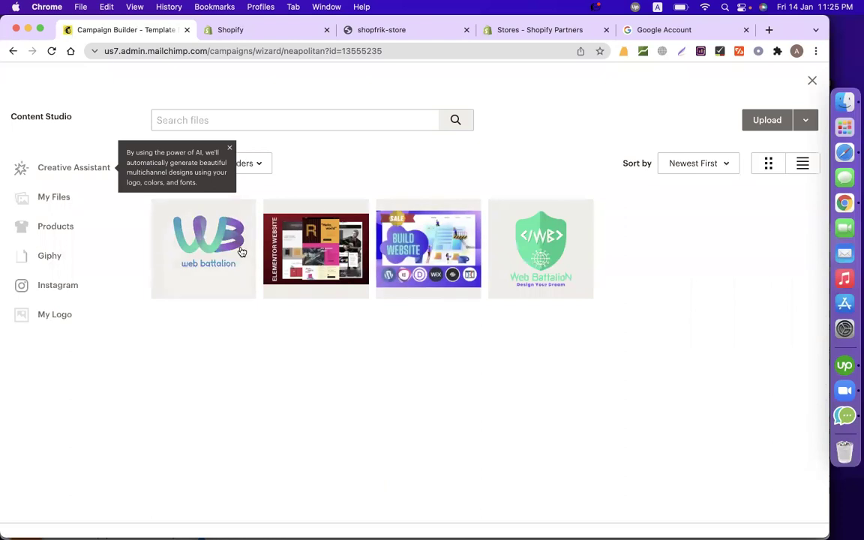
click(241, 251)
click(784, 123)
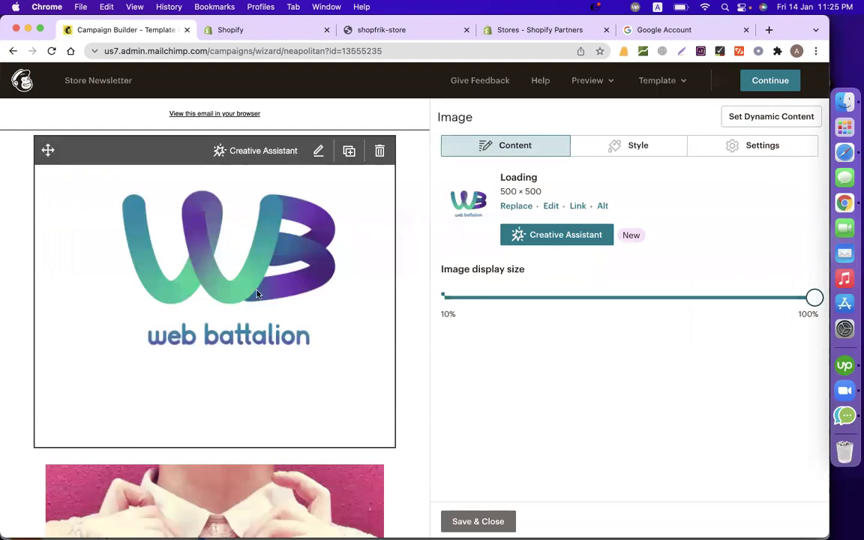
scroll(257, 294, down, 5)
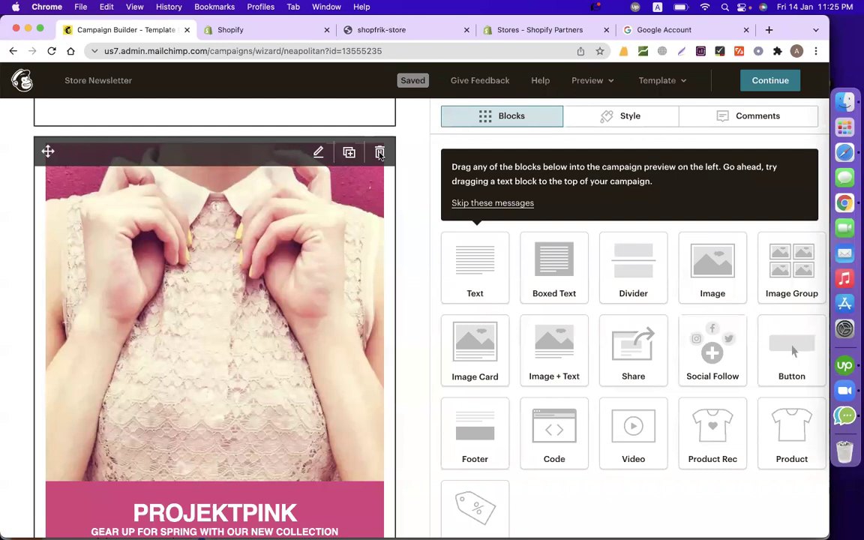
scroll(293, 300, down, 3)
scroll(262, 322, up, 6)
scroll(229, 280, down, 5)
Copy the image address of the gold-chain clutch bag photo on the shopfrik-store storefront.
click(230, 279)
click(519, 30)
click(398, 30)
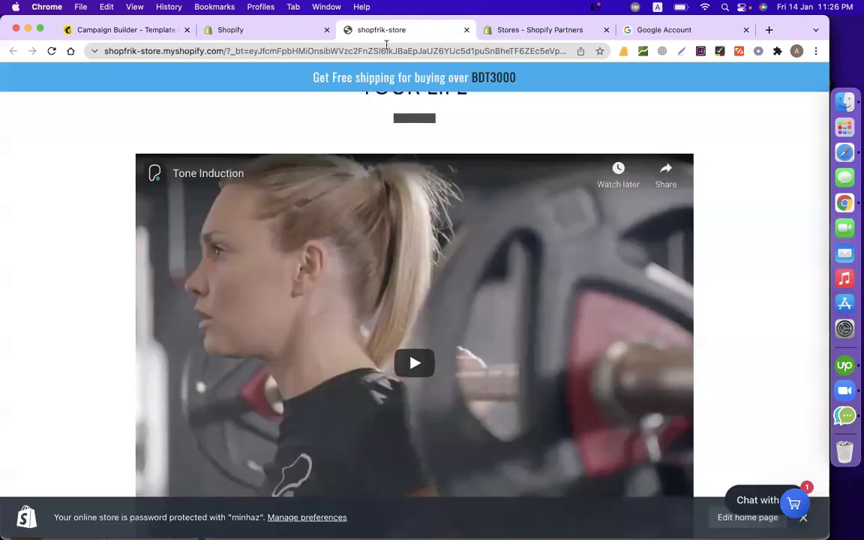
scroll(145, 174, down, 15)
scroll(482, 280, up, 10)
scroll(482, 281, down, 8)
scroll(483, 280, up, 4)
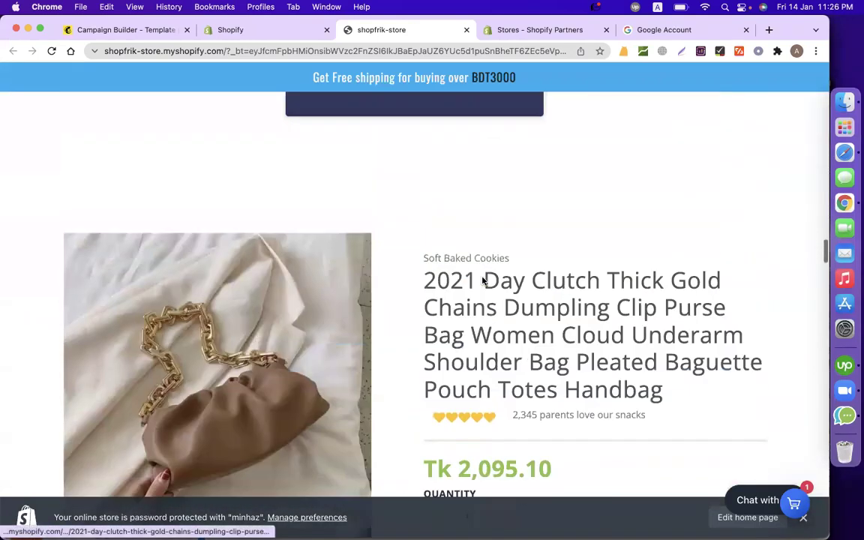
scroll(482, 280, down, 3)
scroll(480, 282, up, 1)
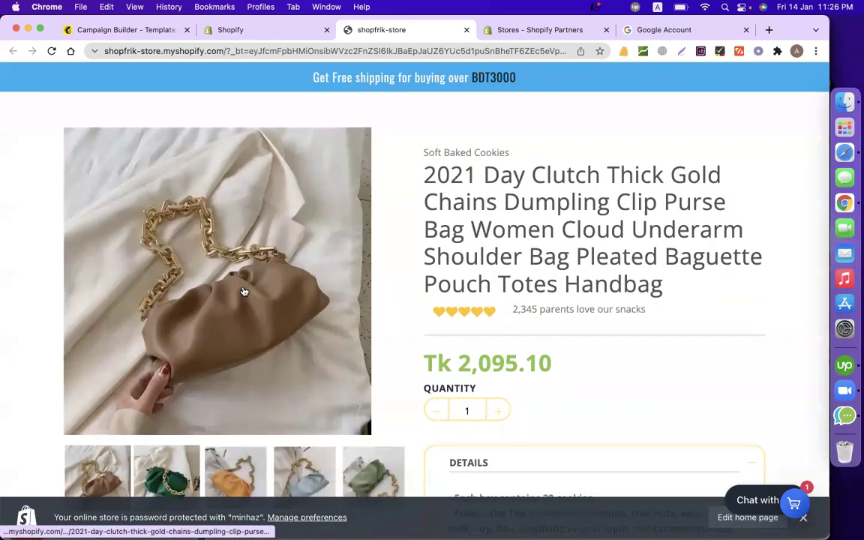
right_click(244, 291)
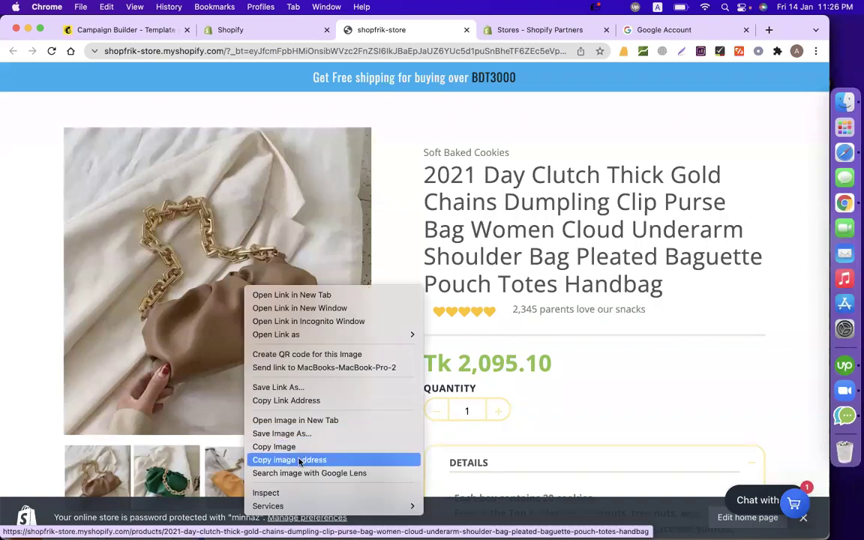
click(299, 460)
click(247, 30)
click(167, 30)
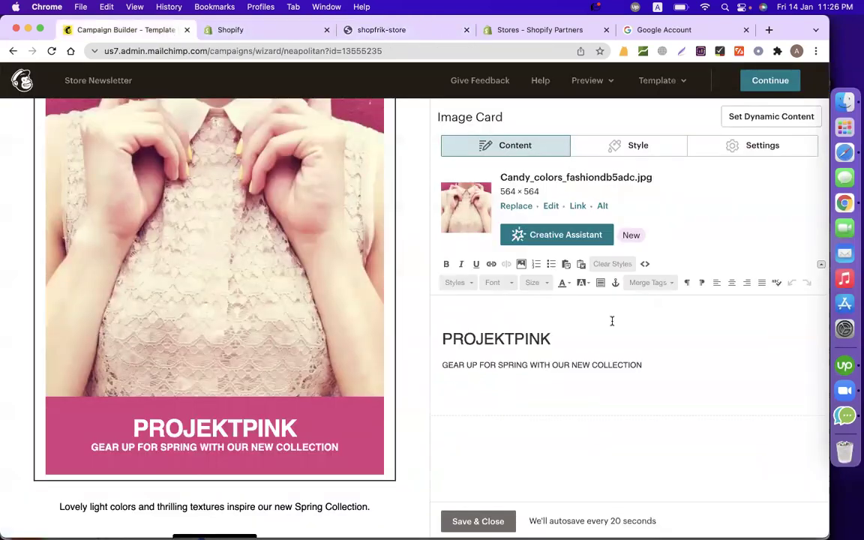
Replace the pink blouse photo by importing the clutch bag image from its pasted URL.
scroll(248, 243, up, 3)
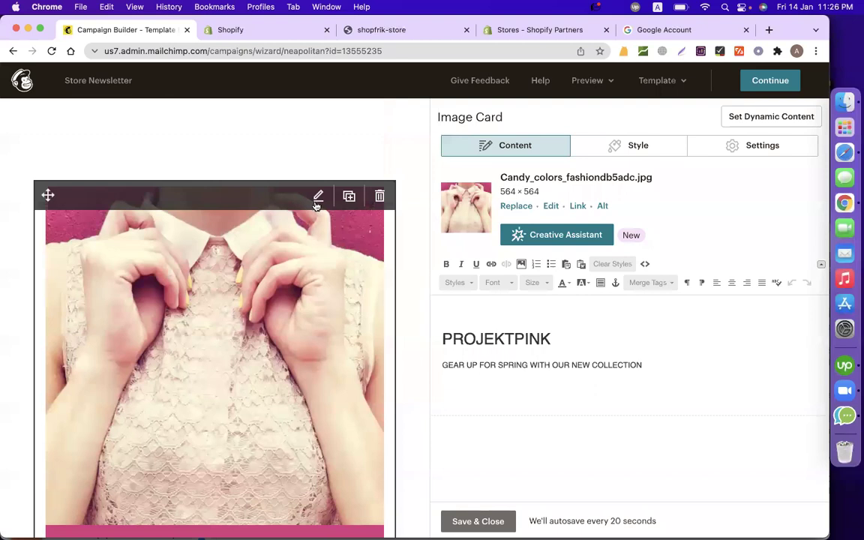
click(509, 207)
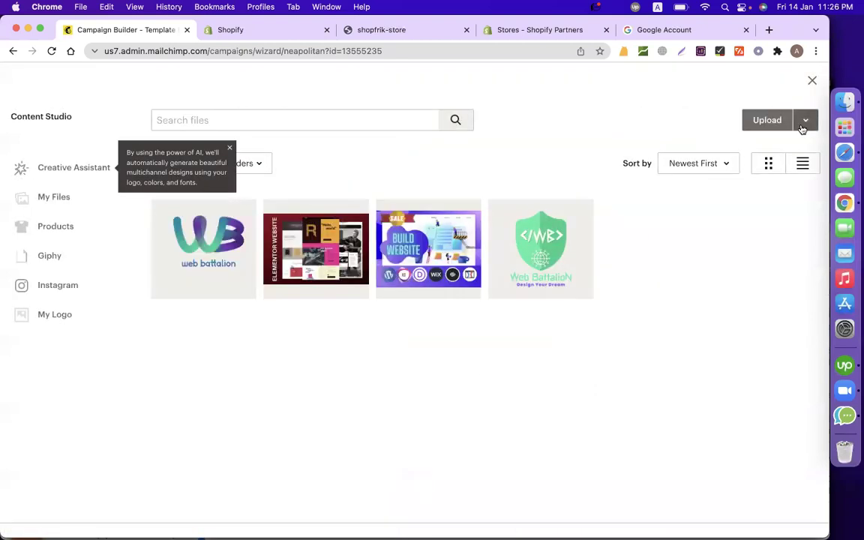
click(805, 124)
click(699, 148)
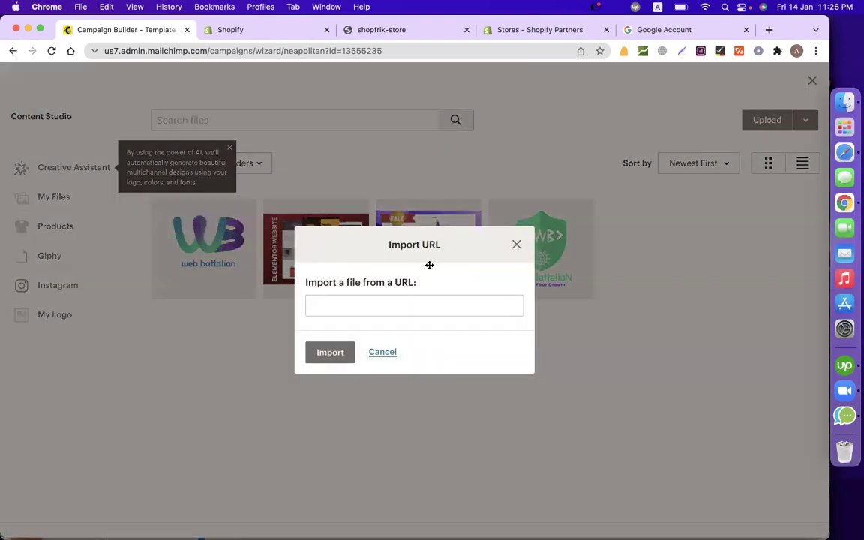
key(super+v)
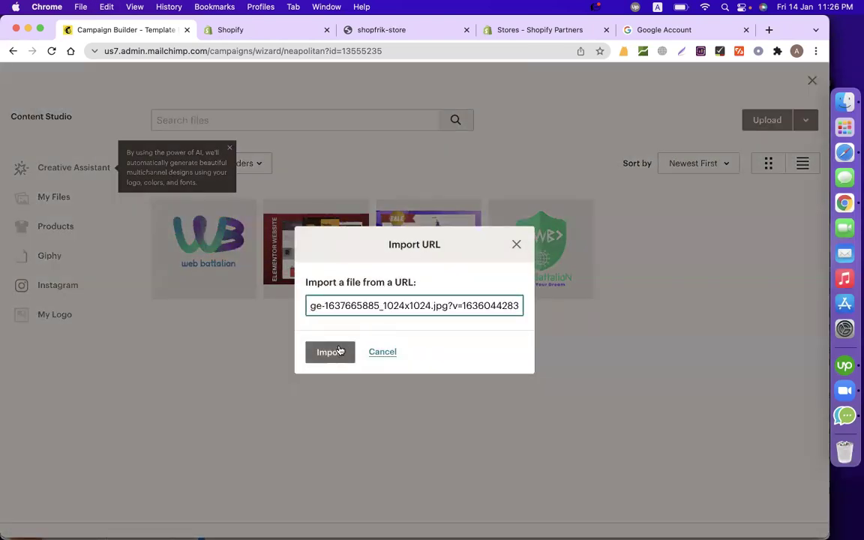
click(331, 352)
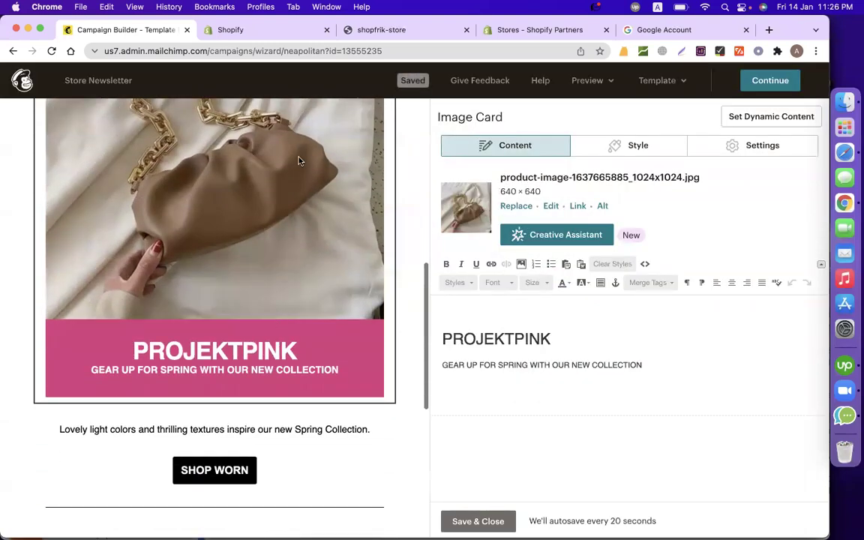
Copy the gold-chain clutch bag's product title from its shopfrik-store page, then return to Mailchimp.
click(386, 29)
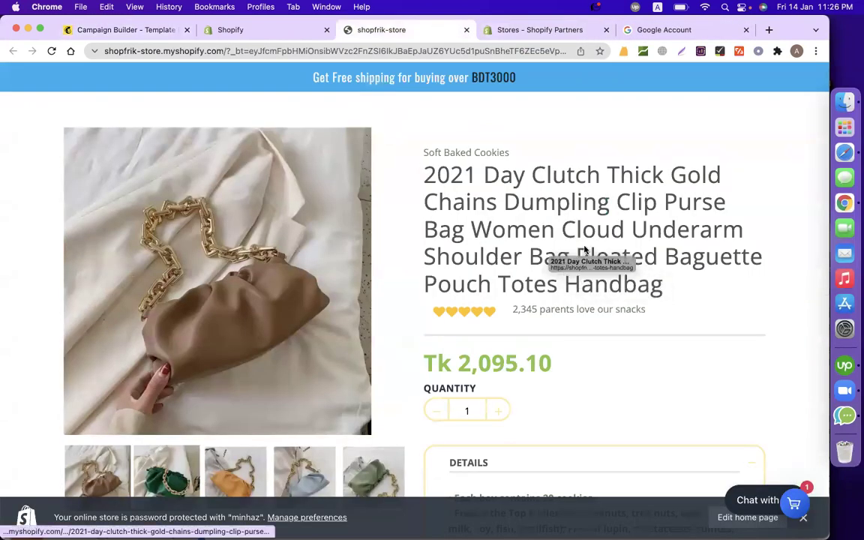
click(689, 210)
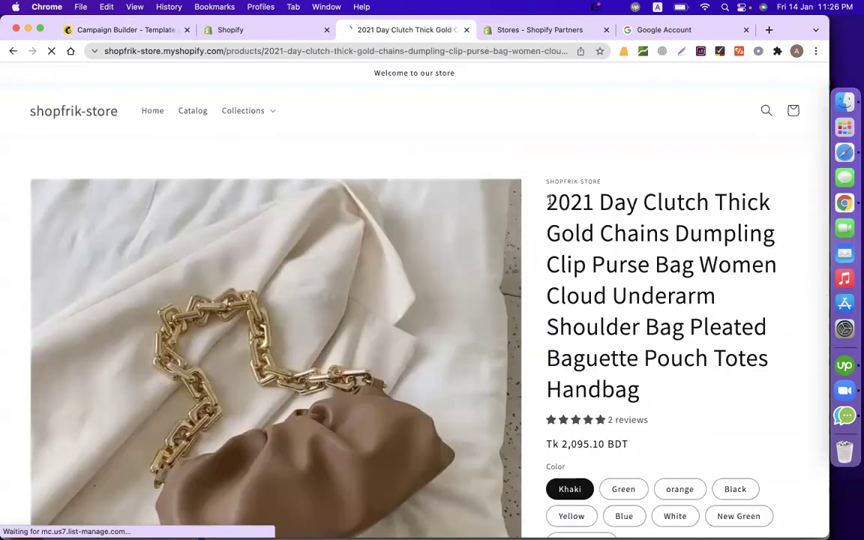
drag(606, 275, 699, 288)
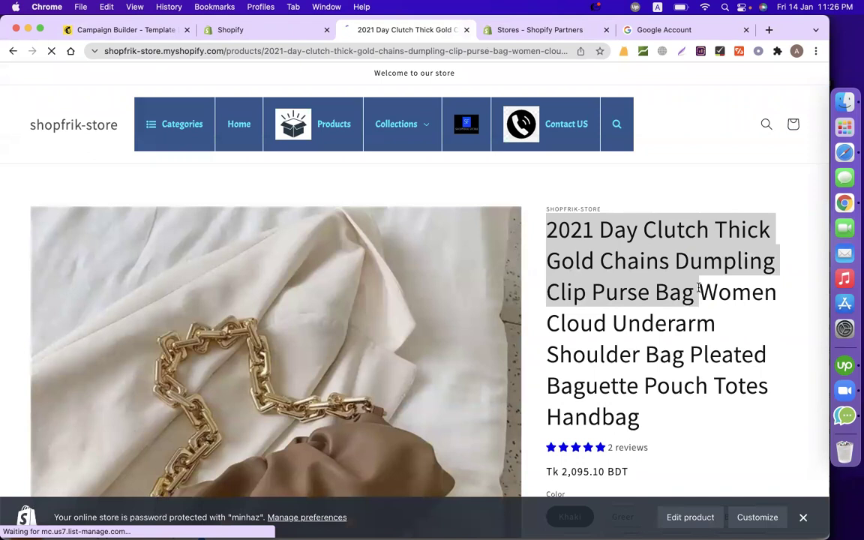
click(180, 30)
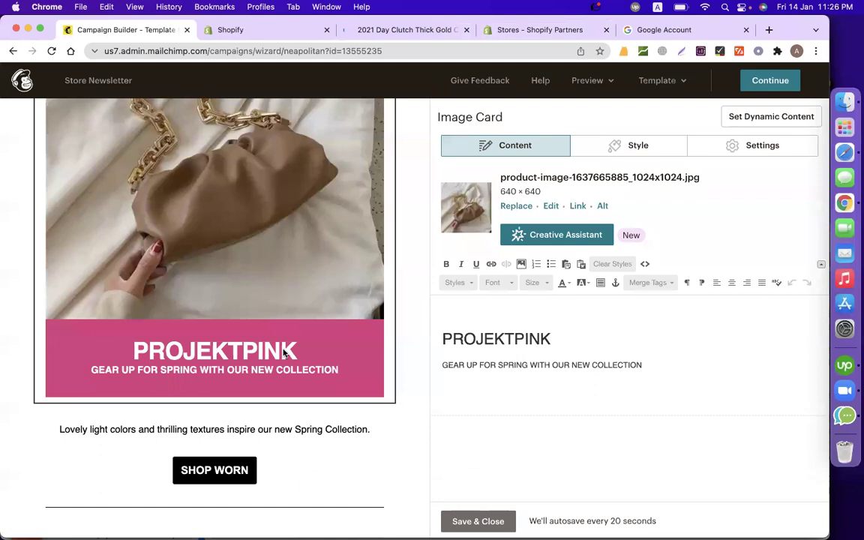
Replace the PROJEKTPINK heading with '2021 Day Clutch Thick Gold Chains Bag'.
double_click(492, 341)
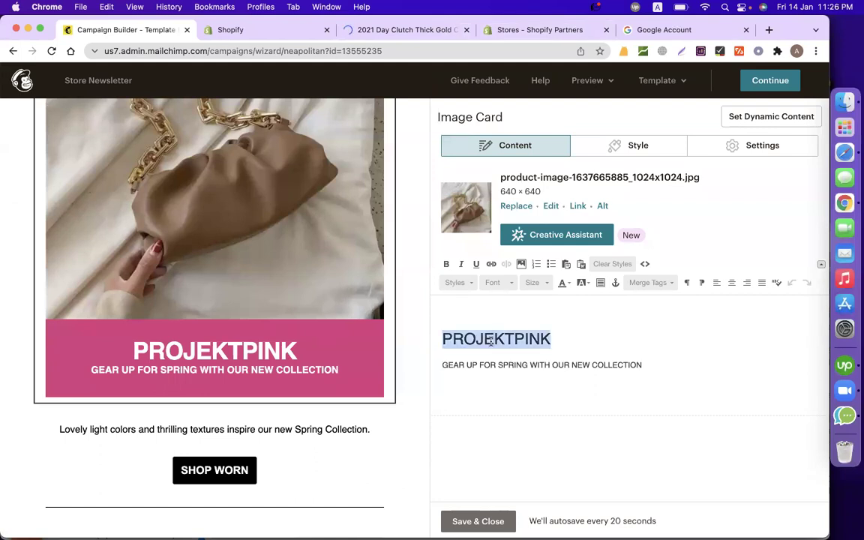
key(super+v)
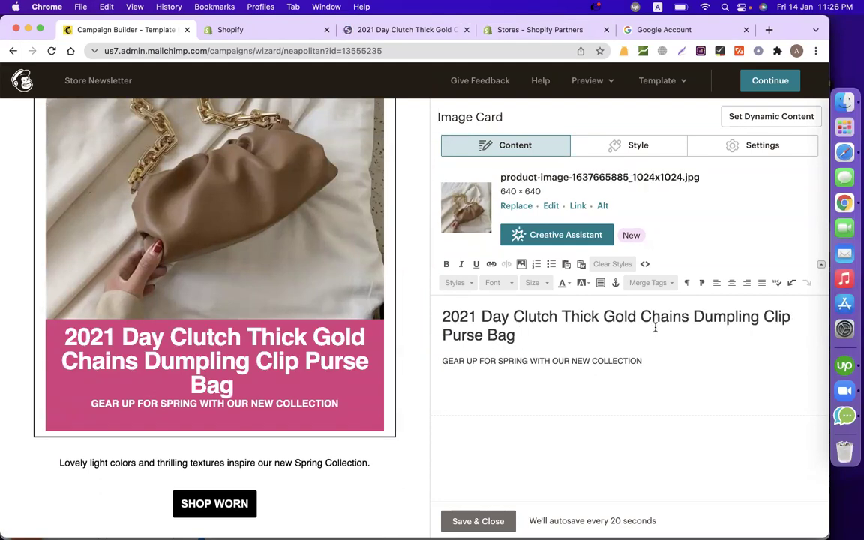
drag(690, 321, 690, 328)
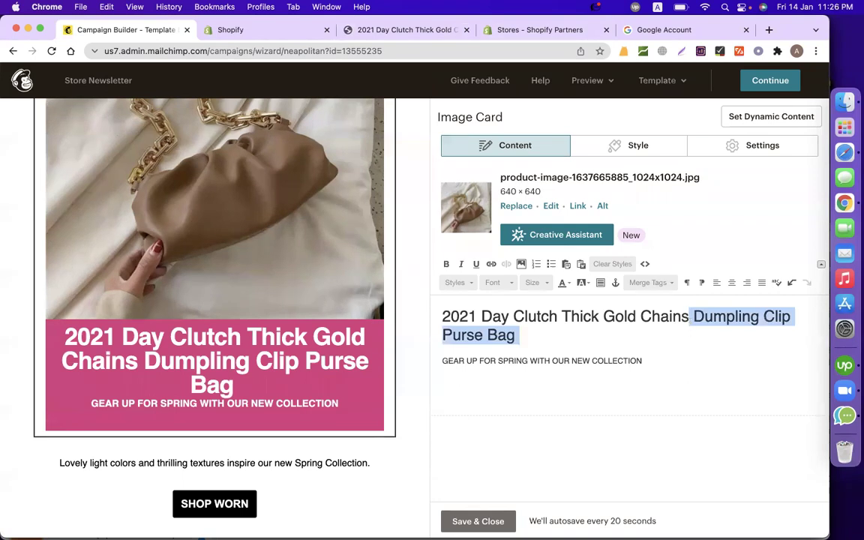
key(BackSpace)
text(Bag)
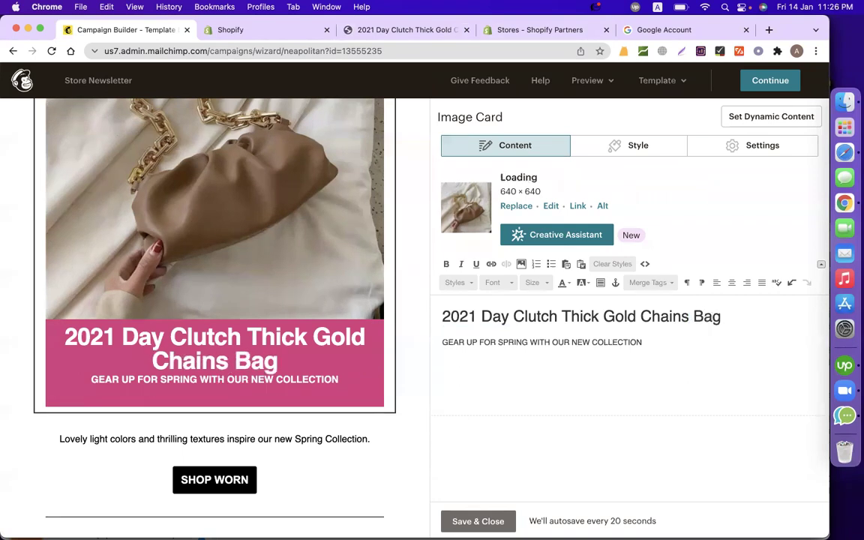
Change the subtitle's opening words to 'HAVE A LOOK AT OUR'.
triple_click(555, 339)
click(579, 343)
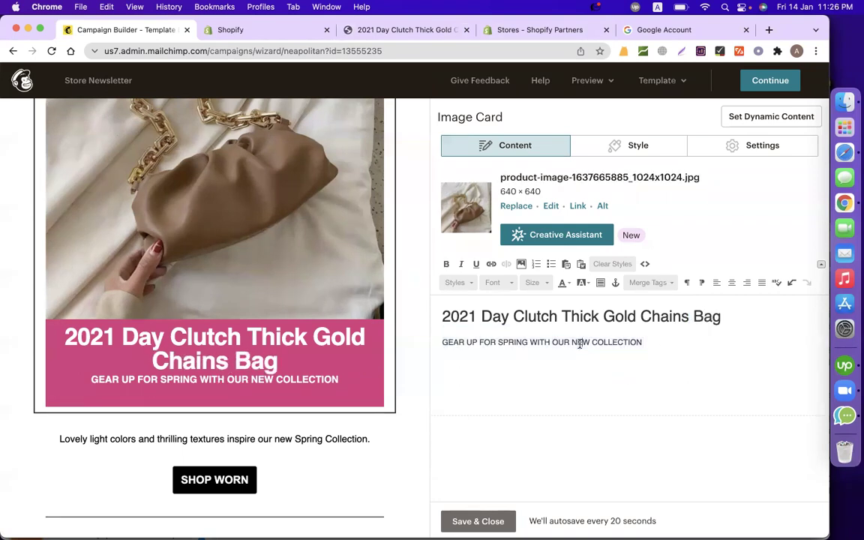
click(582, 363)
click(569, 358)
key(shift+Home)
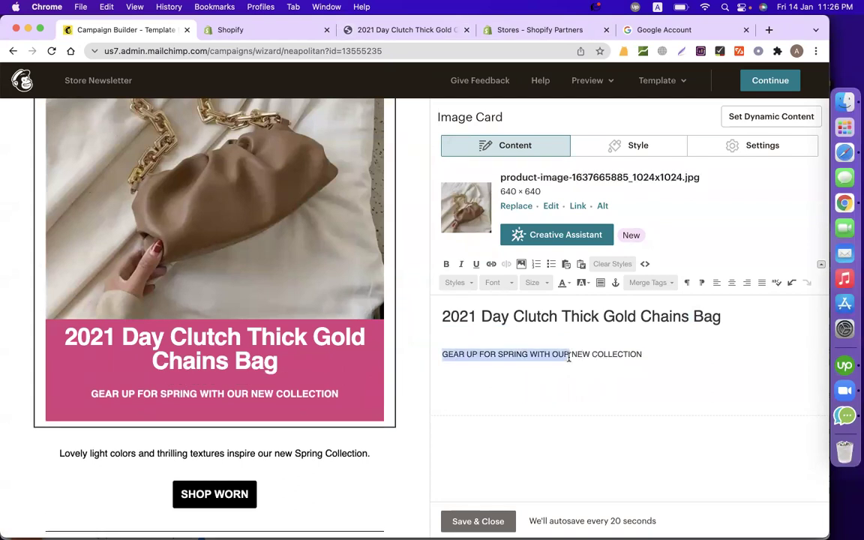
key(BackSpace)
text(HAVE A LOOK)
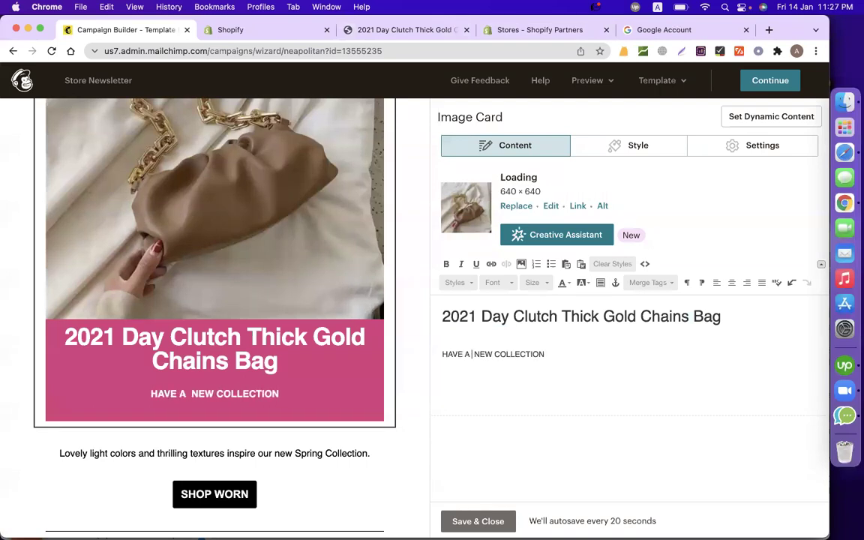
text( AT OUR)
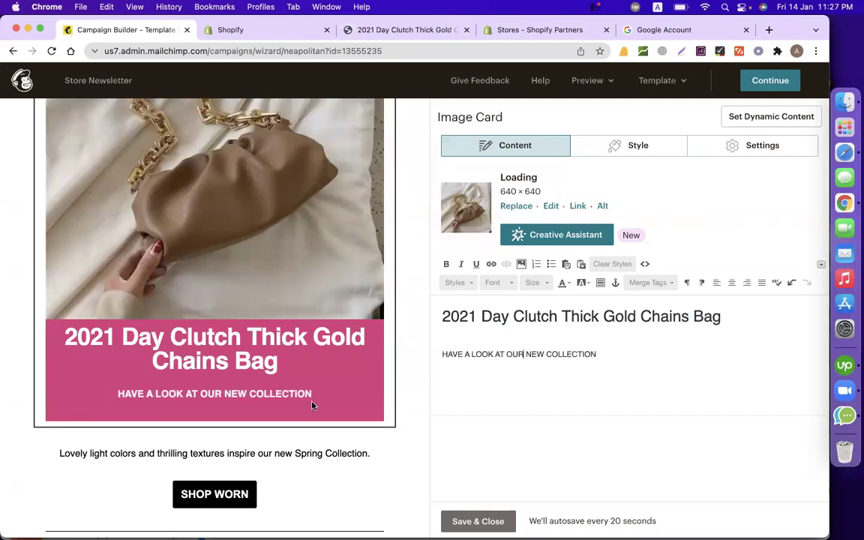
Copy the clutch bag product page's web address from the store tab.
scroll(303, 393, down, 5)
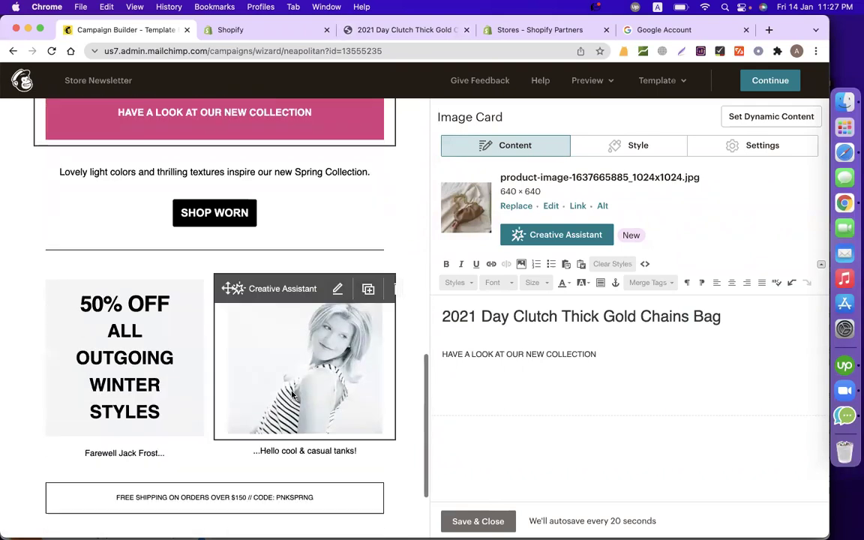
click(162, 180)
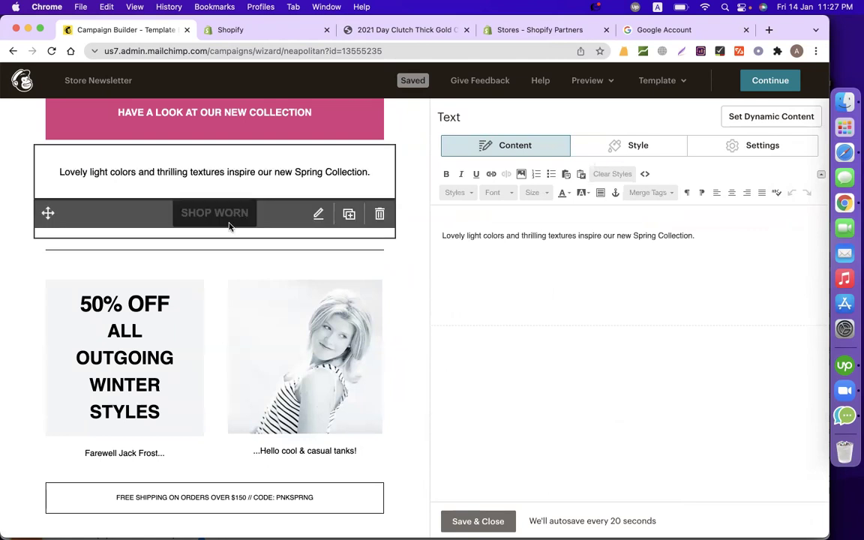
click(319, 215)
click(518, 30)
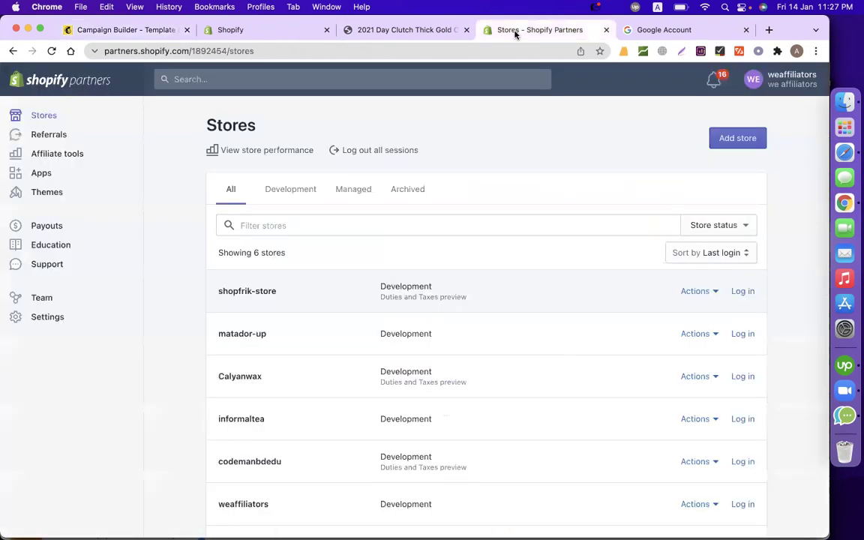
click(390, 30)
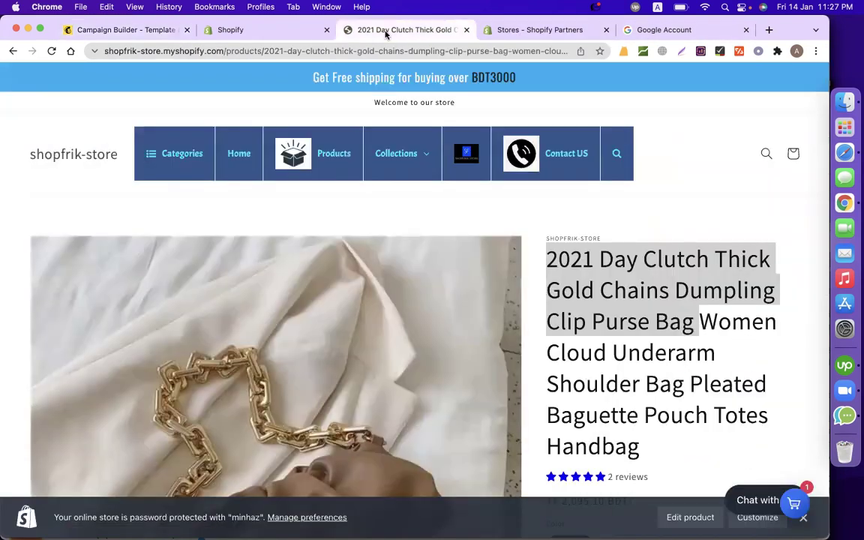
click(262, 50)
click(143, 30)
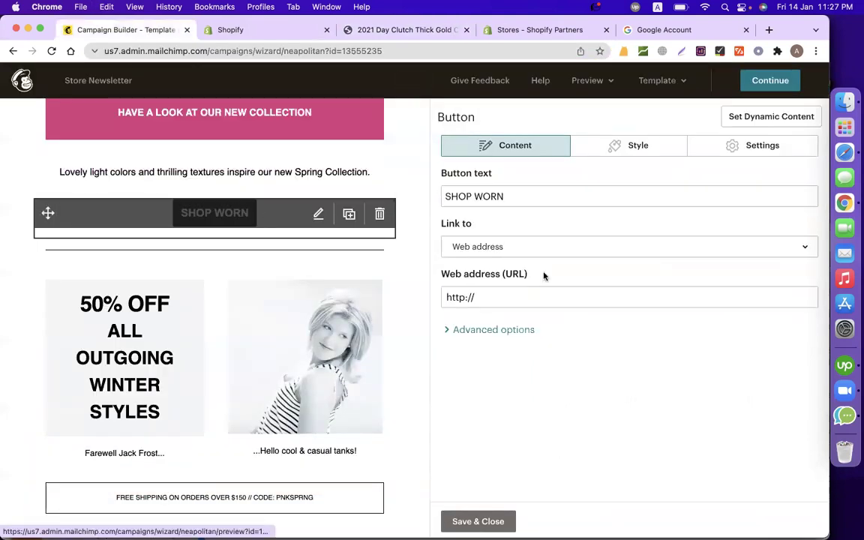
Change the button text to SHOP NOW and paste the product URL as its link.
double_click(497, 196)
text(Now)
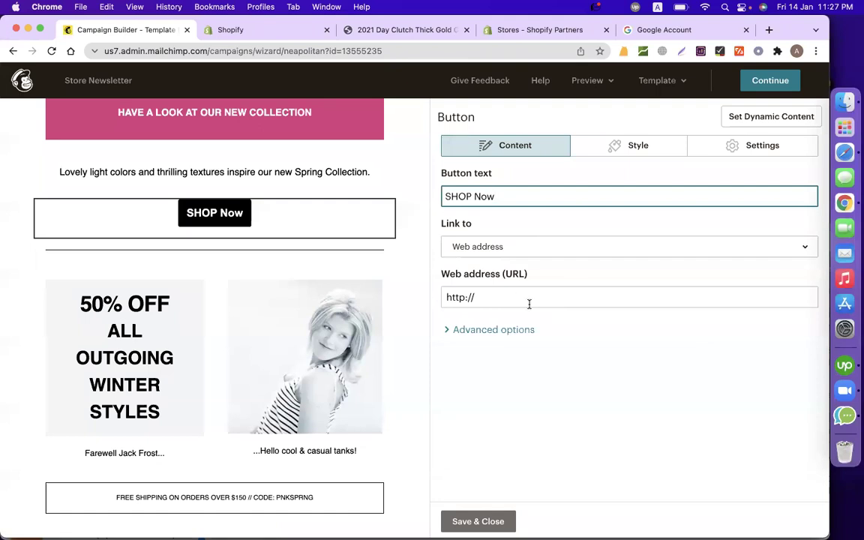
key(BackSpace)
key(BackSpace)
text(OW)
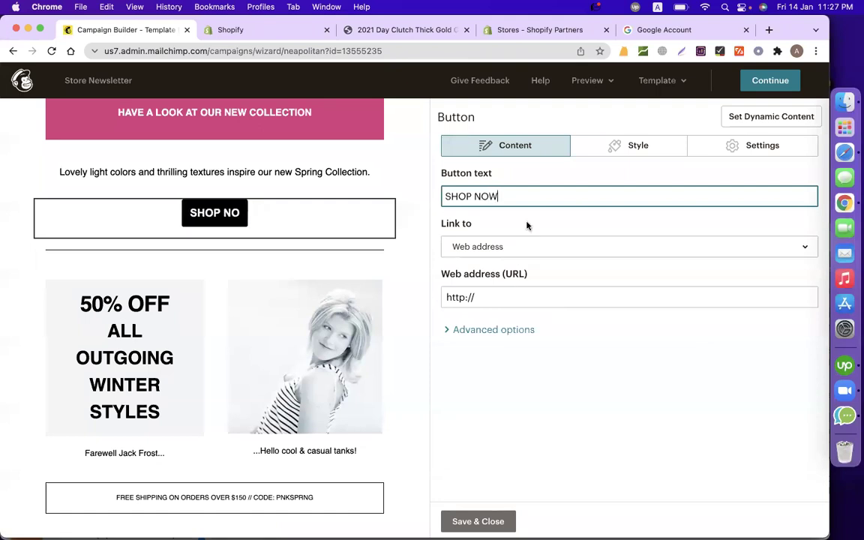
click(496, 297)
key(super+v)
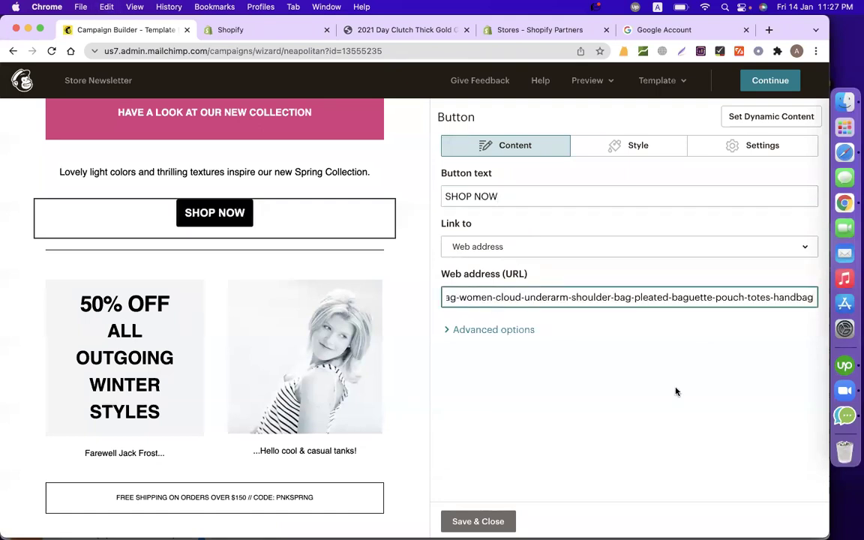
click(675, 392)
scroll(317, 246, down, 3)
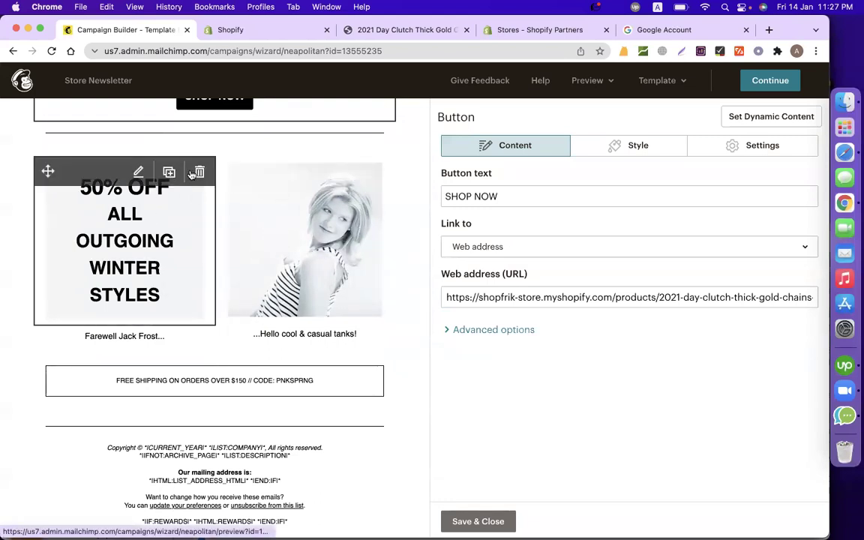
Delete the 50% OFF promo block and the Farewell Jack Frost caption.
click(200, 172)
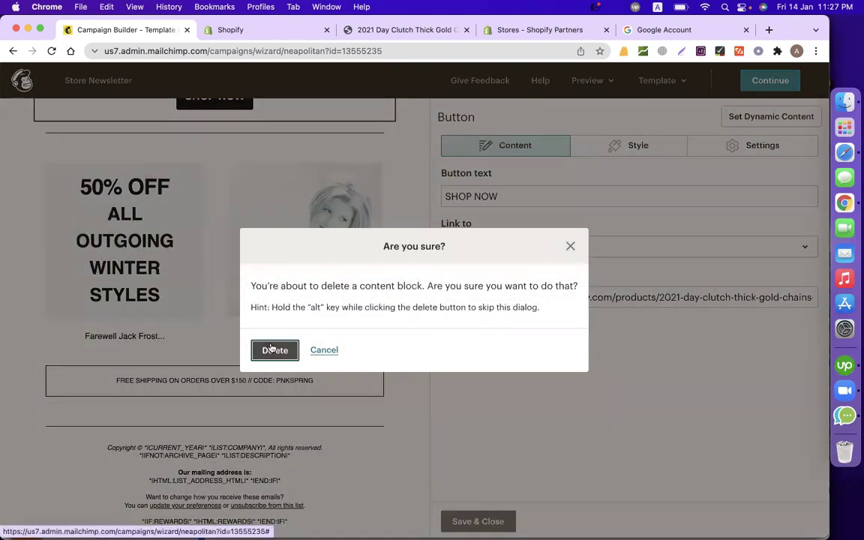
click(267, 352)
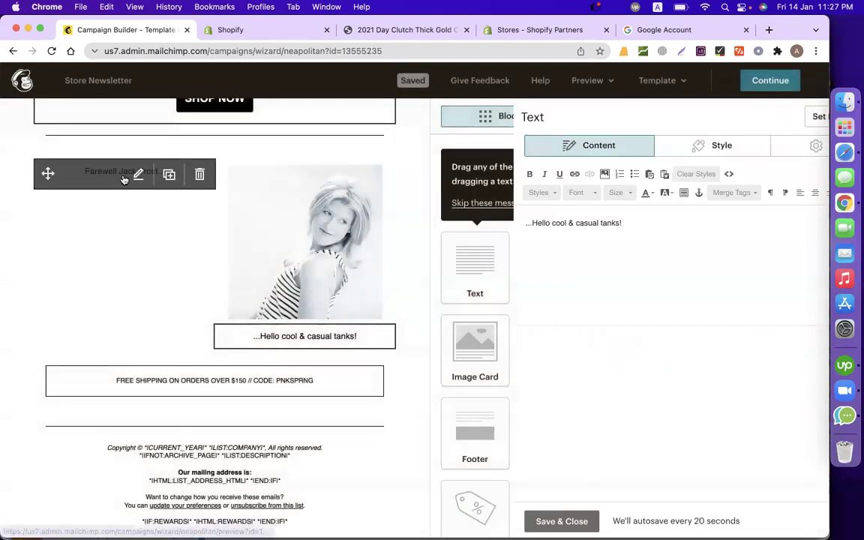
click(200, 173)
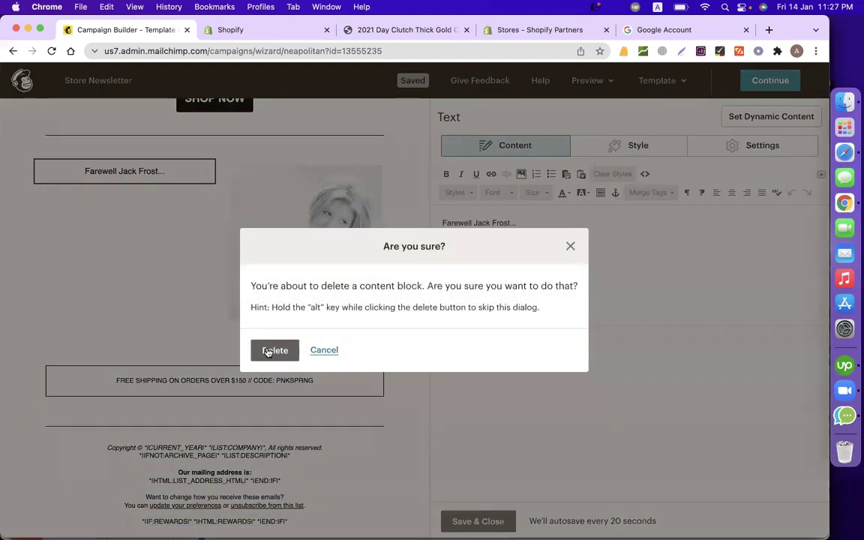
click(259, 350)
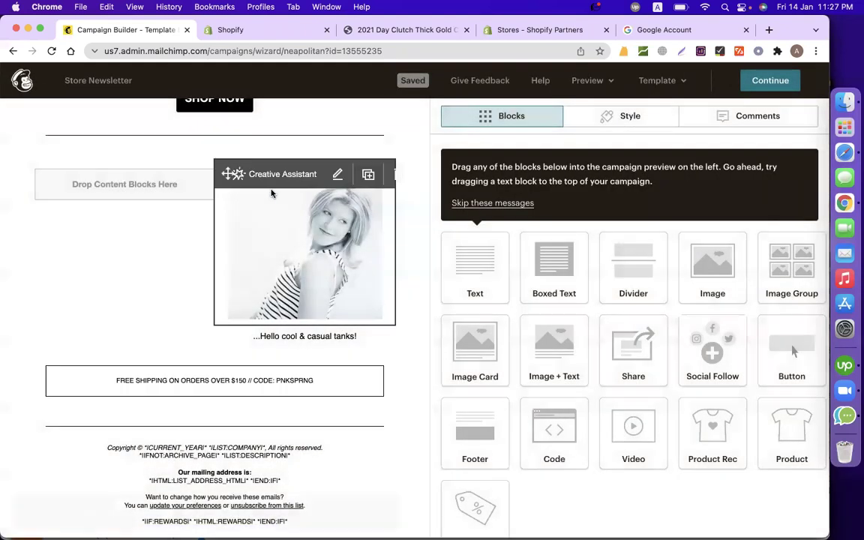
Delete the striped-tank model photo and the free-shipping banner.
click(328, 236)
click(393, 178)
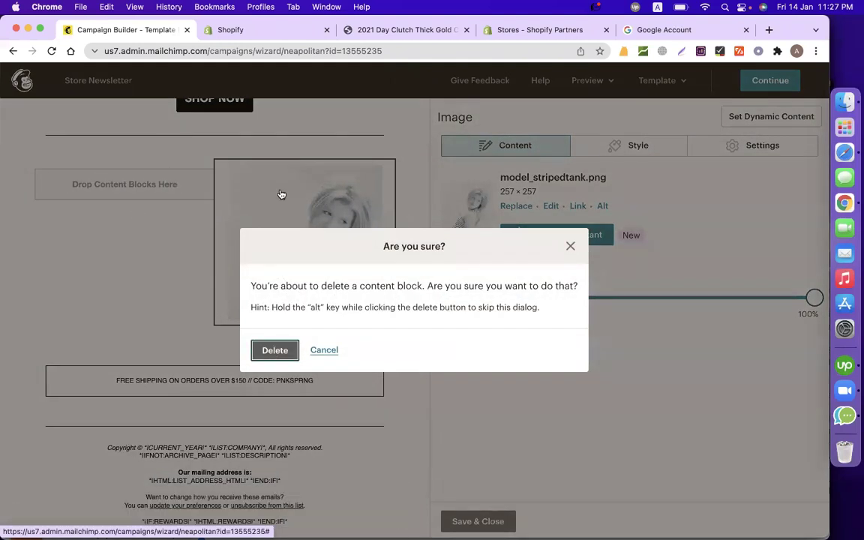
click(279, 356)
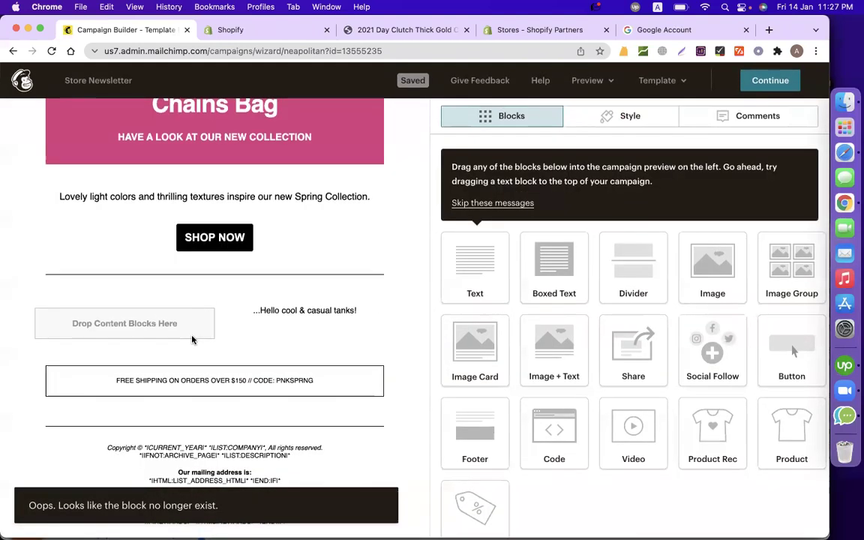
click(379, 375)
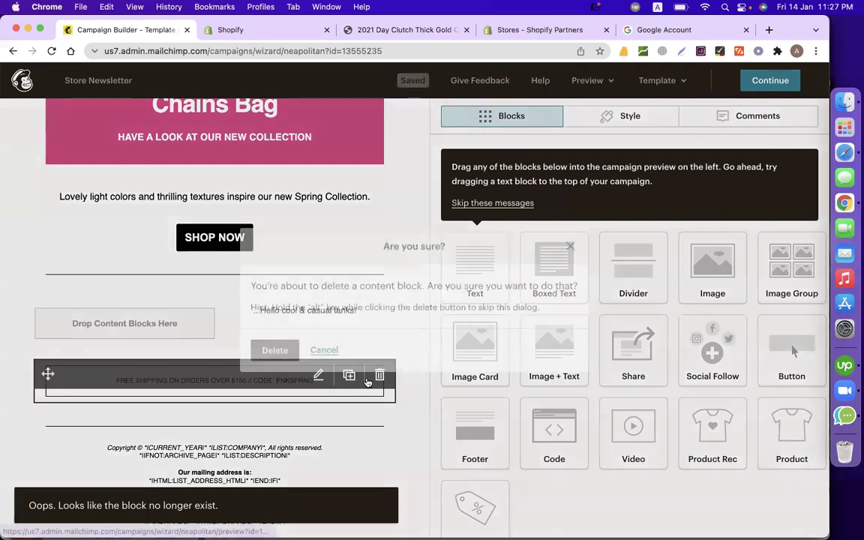
key(Return)
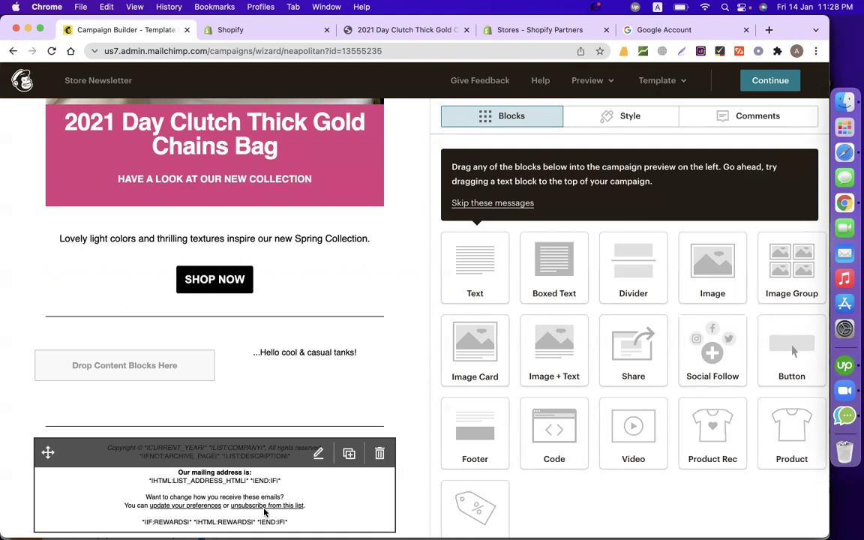
scroll(217, 340, up, 10)
scroll(216, 339, down, 5)
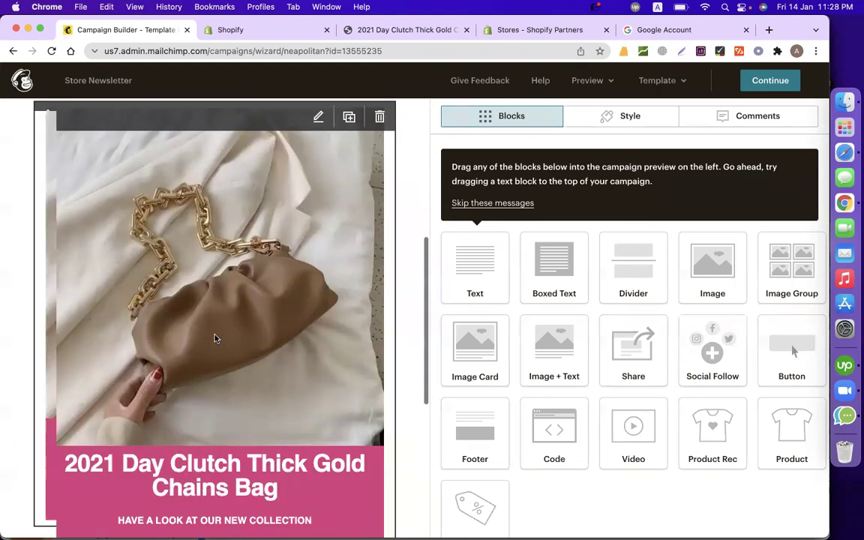
scroll(216, 337, down, 5)
scroll(338, 187, up, 15)
Continue to the Store Newsletter checklist and review To (107 recipients), From, Subject and Content.
click(771, 80)
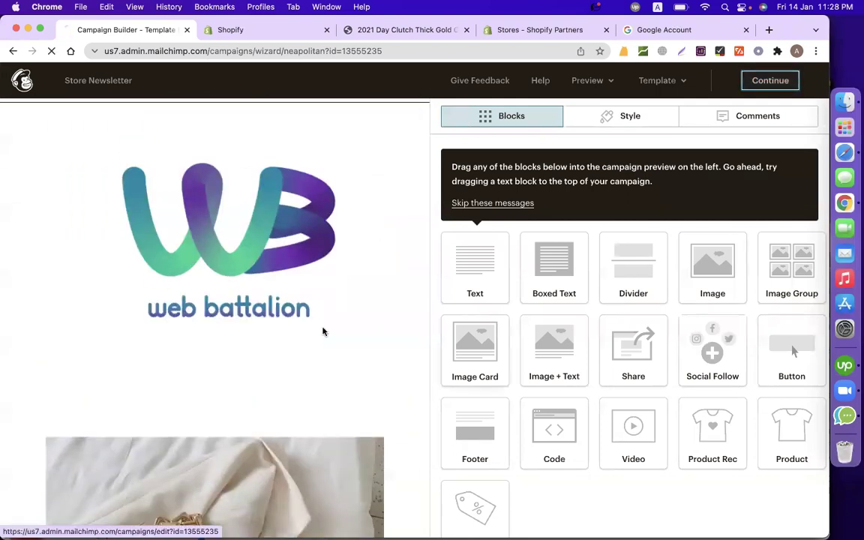
mouse_move(316, 321)
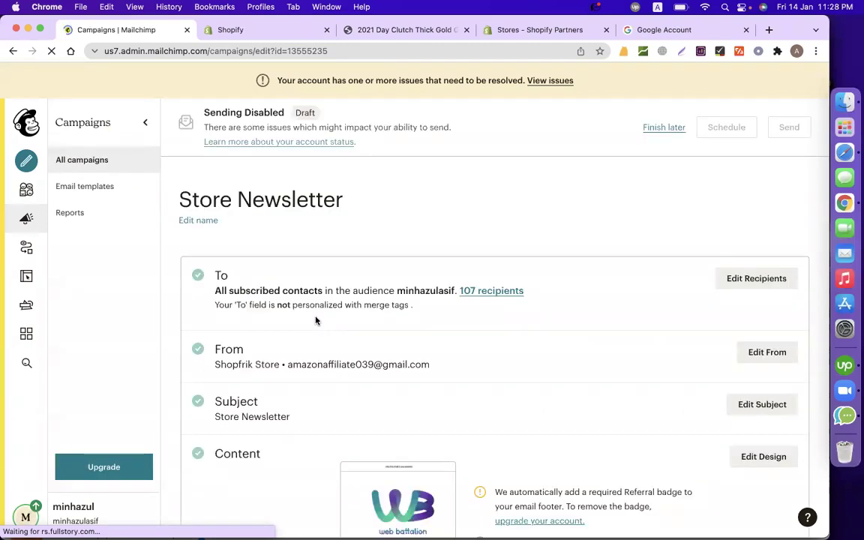
scroll(419, 341, down, 10)
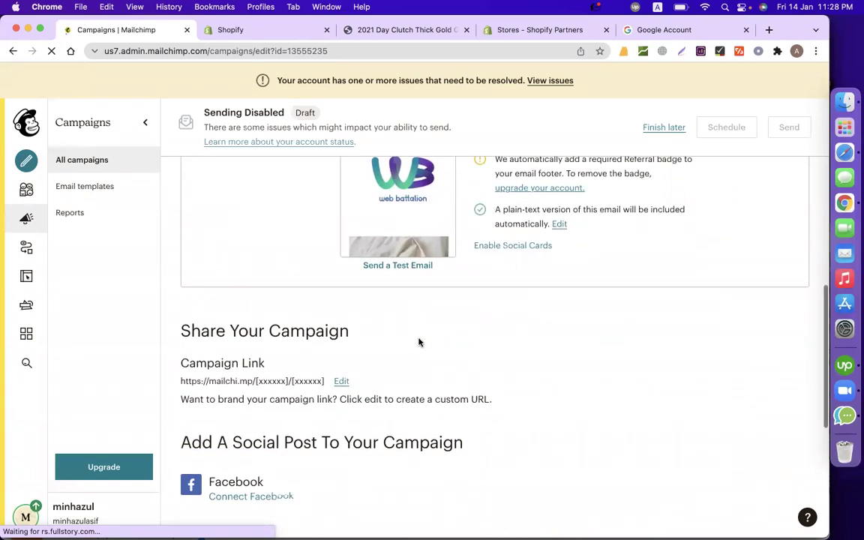
scroll(419, 341, down, 3)
scroll(419, 341, up, 13)
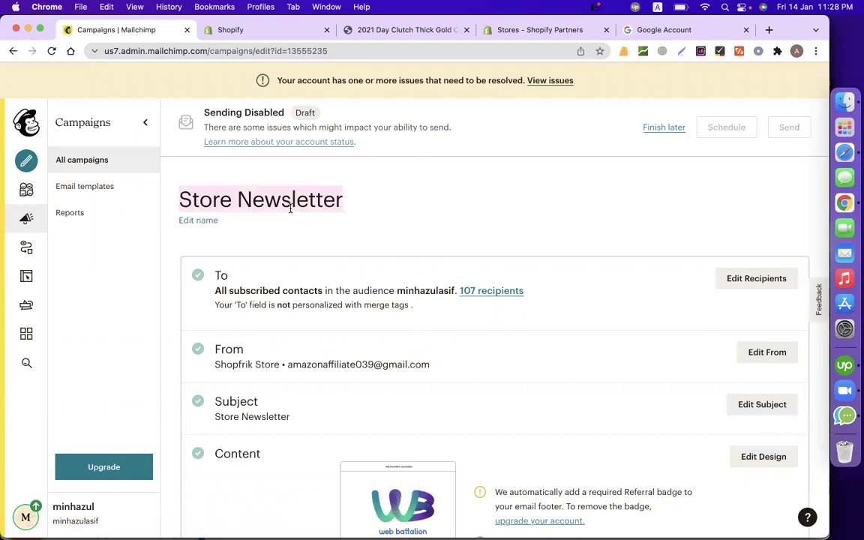
Check the Shopify sync overview, then come back to the Mailchimp campaign overview.
click(270, 31)
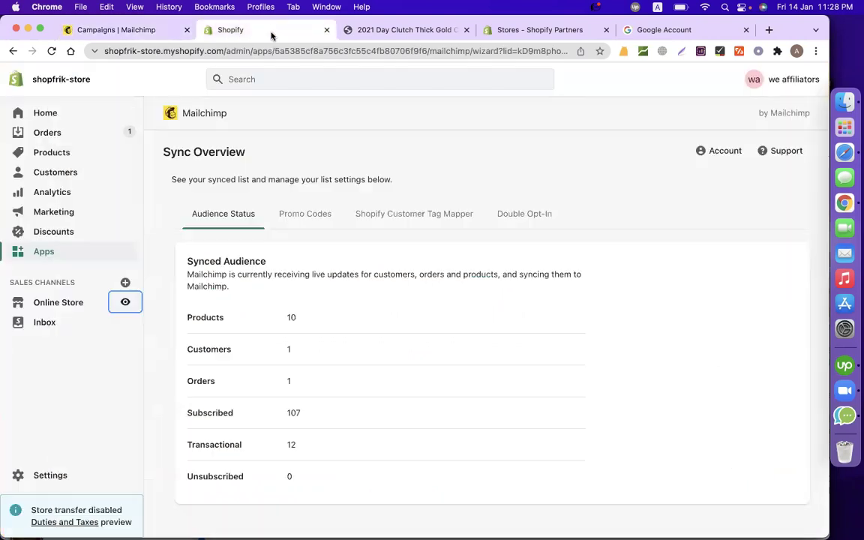
click(135, 29)
click(223, 32)
click(147, 30)
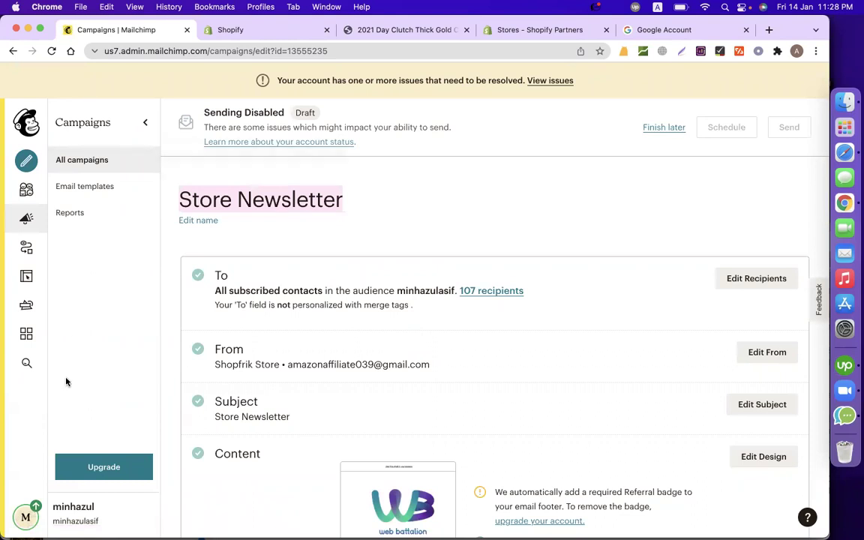
Open the connected shopfrik-store site's settings through Mailchimp's Shopify integration.
click(28, 336)
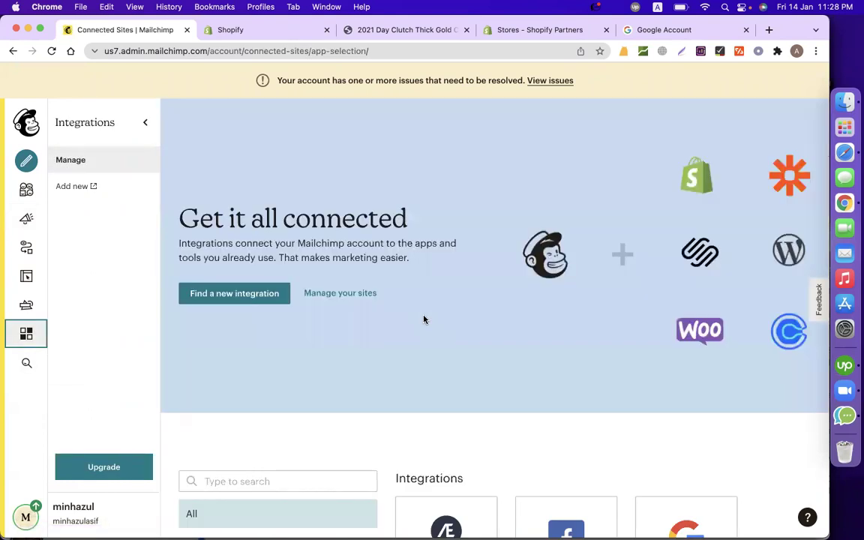
scroll(294, 388, down, 5)
scroll(294, 388, down, 10)
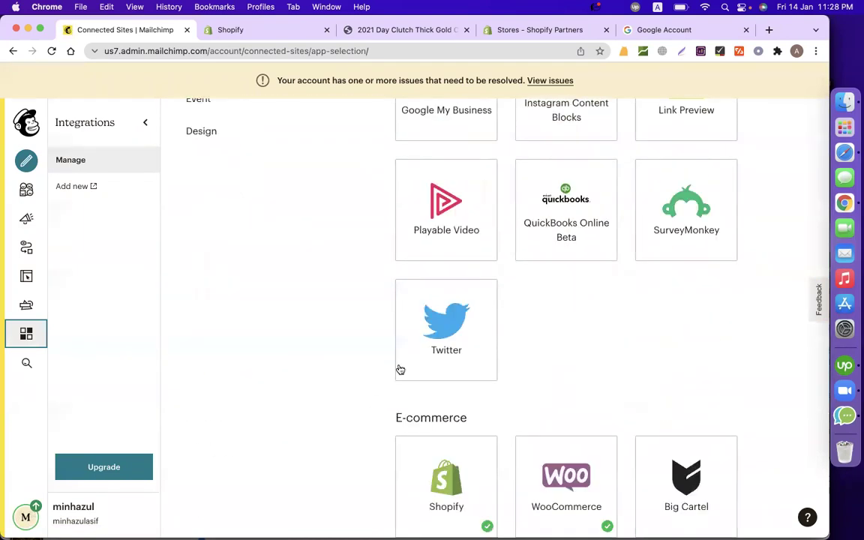
click(422, 343)
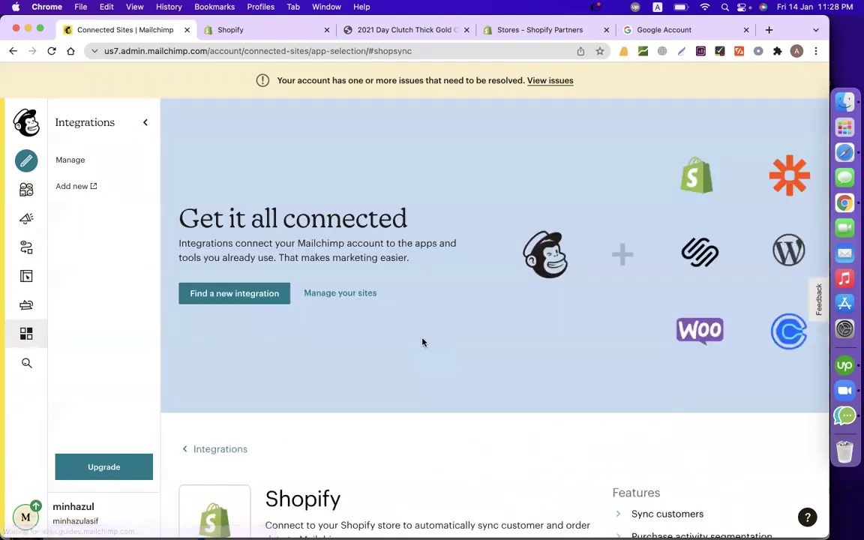
click(353, 298)
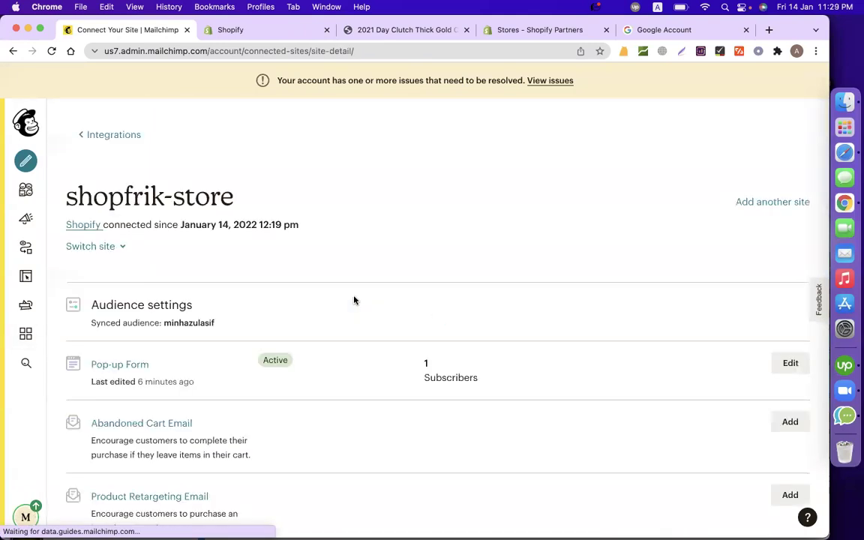
Add Order Notifications for shopfrik-store.
scroll(446, 298, down, 3)
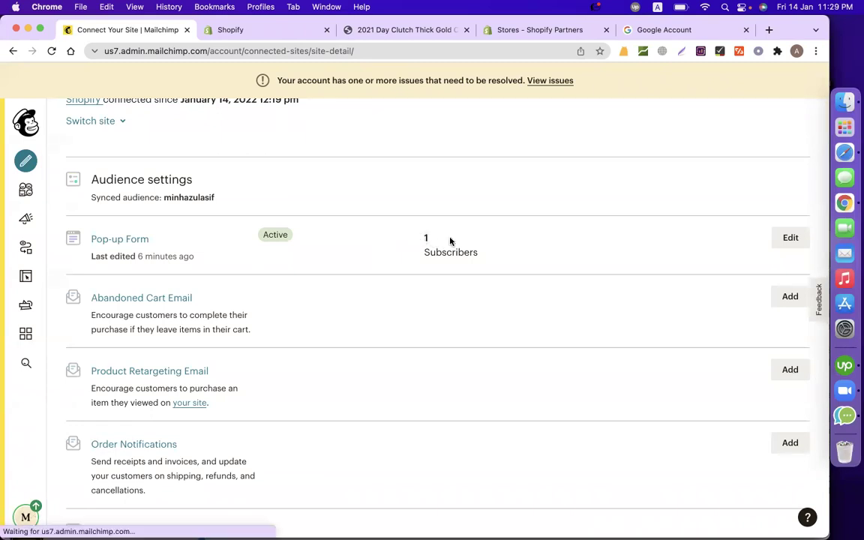
scroll(450, 241, down, 5)
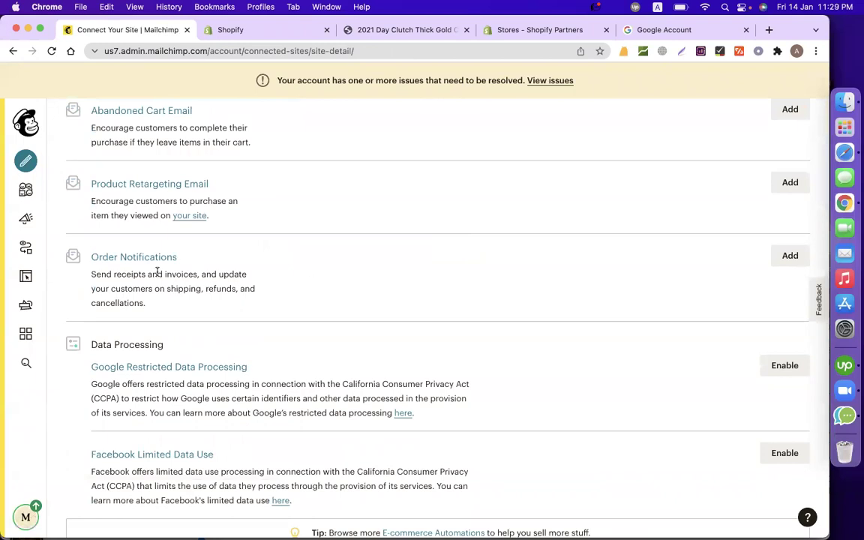
drag(154, 303, 91, 277)
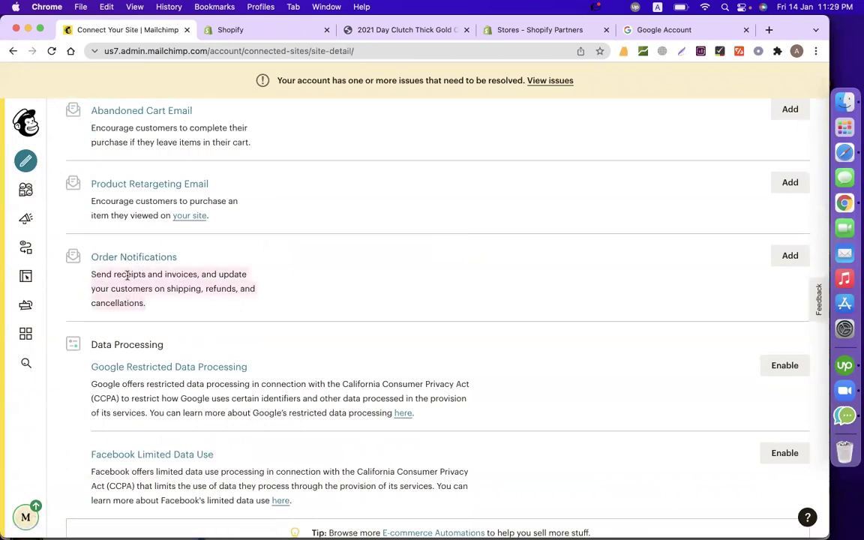
click(235, 282)
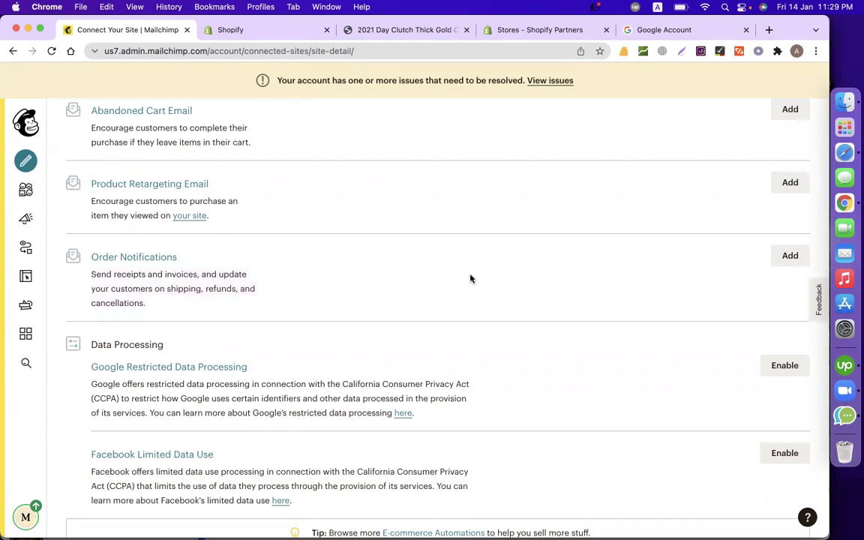
click(788, 256)
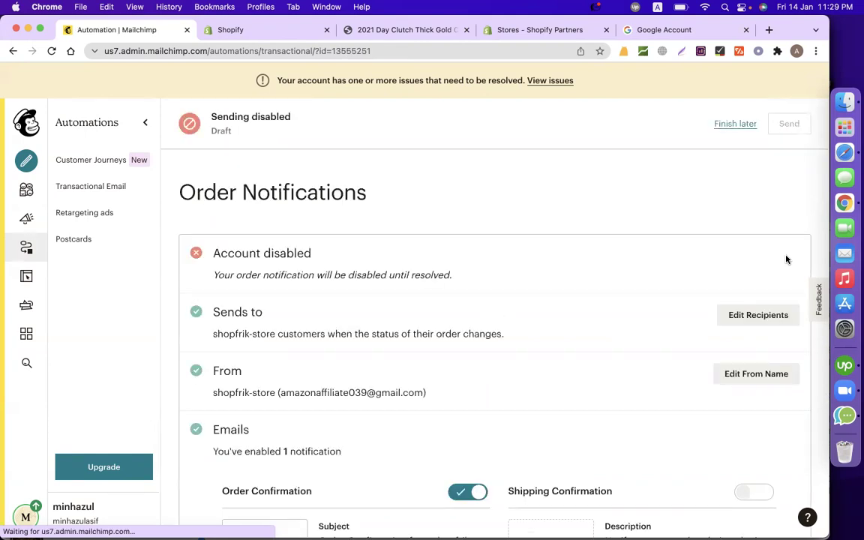
Review the automation's Account disabled warning, recipients and sender details.
scroll(413, 322, down, 3)
scroll(277, 242, up, 2)
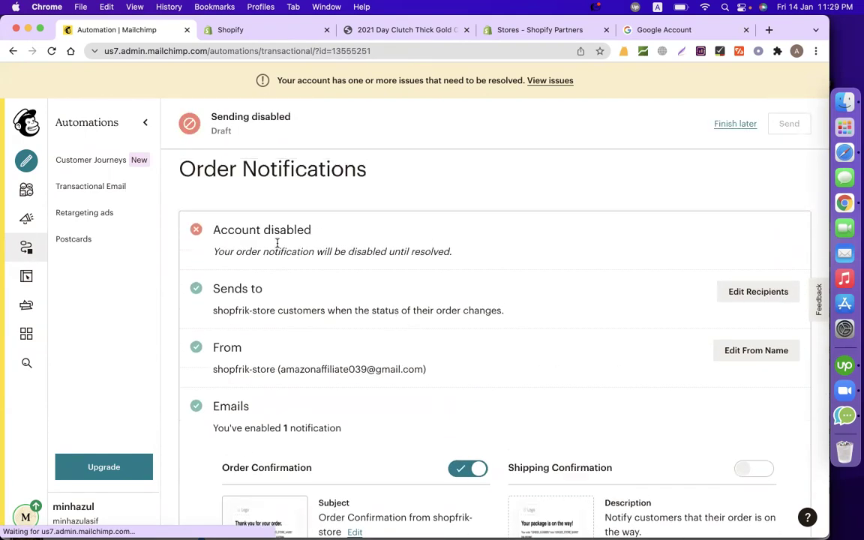
double_click(225, 229)
triple_click(296, 227)
scroll(304, 246, down, 1)
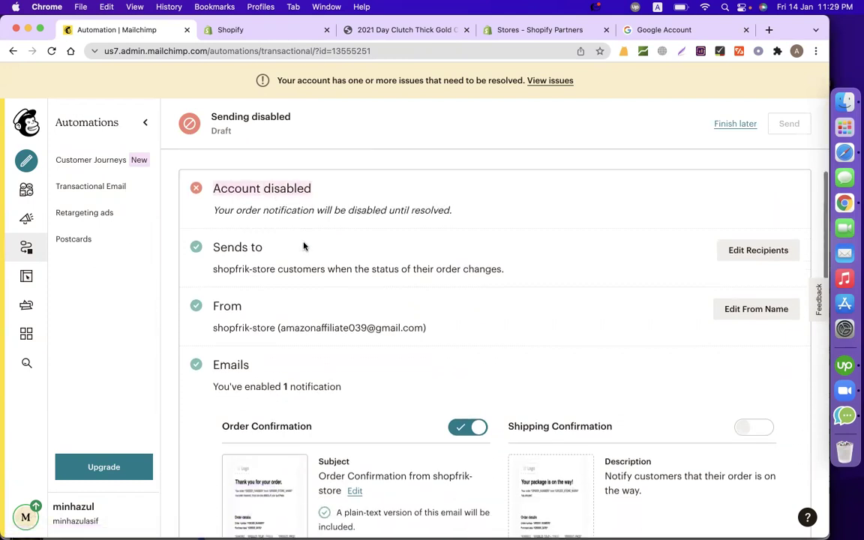
scroll(304, 246, down, 2)
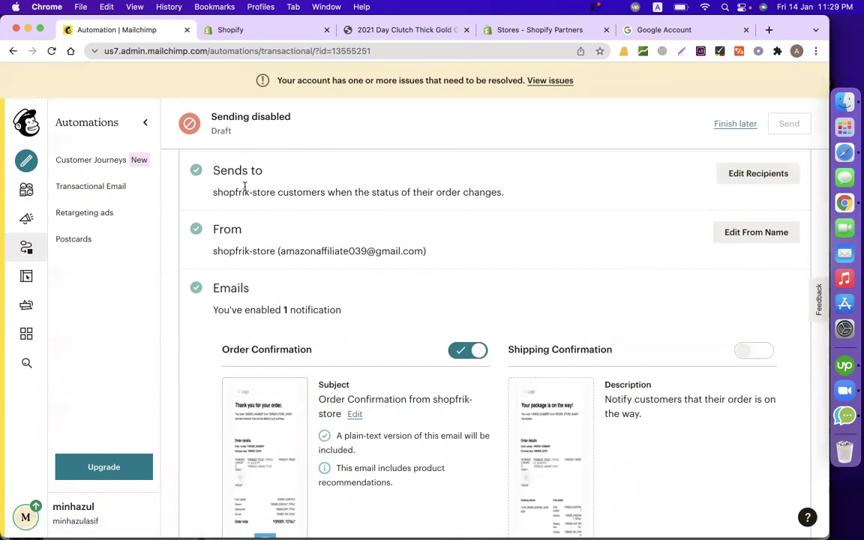
drag(215, 168, 274, 172)
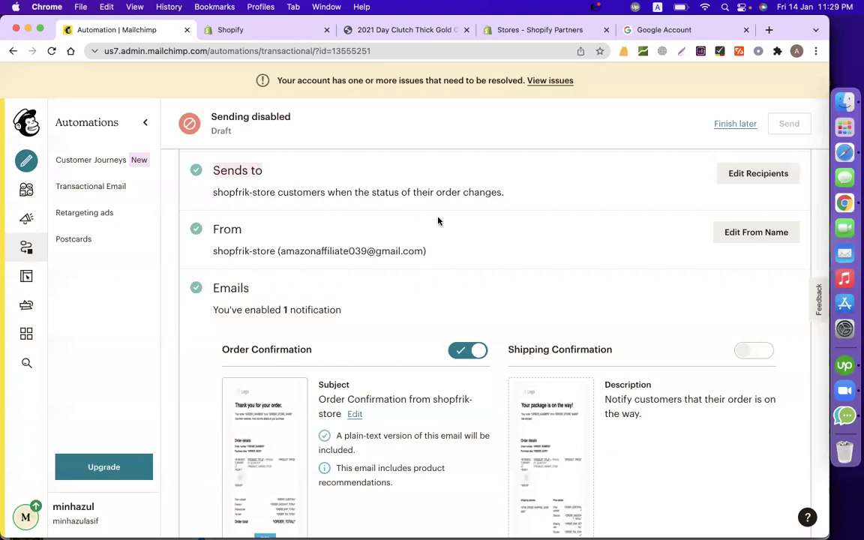
triple_click(349, 191)
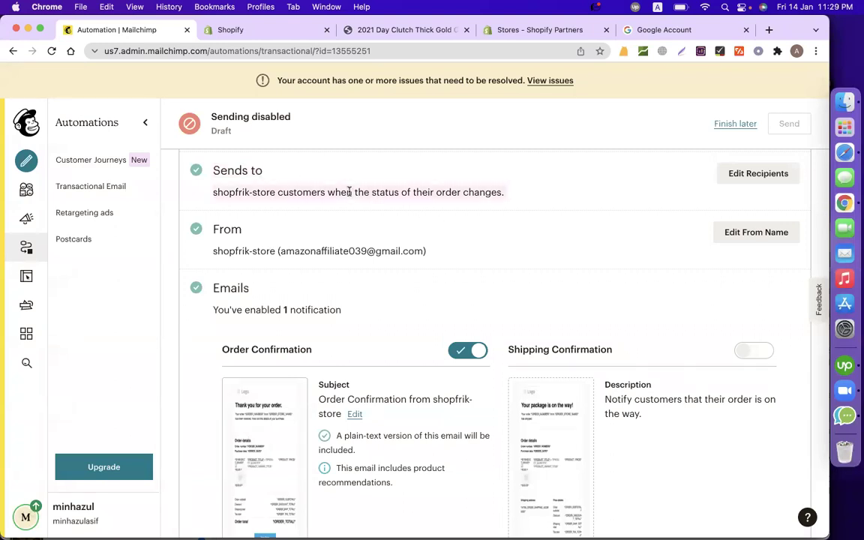
triple_click(243, 253)
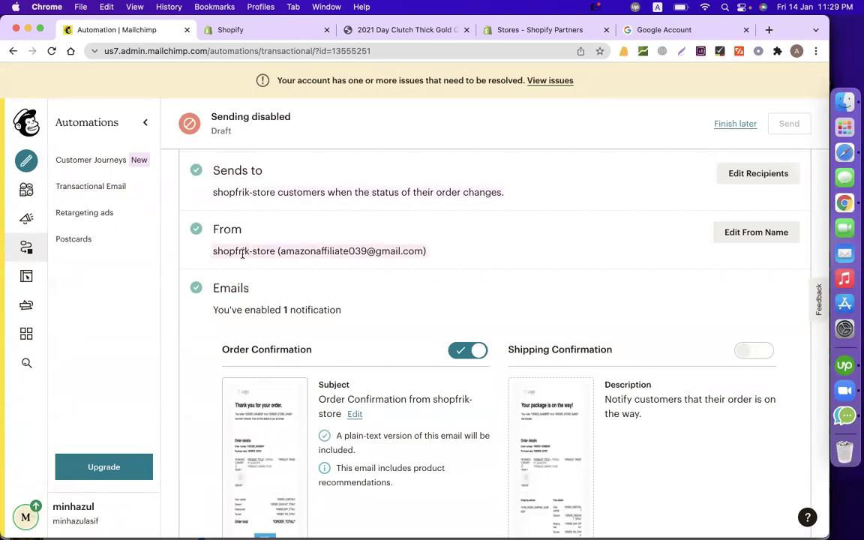
click(269, 253)
drag(214, 252, 434, 259)
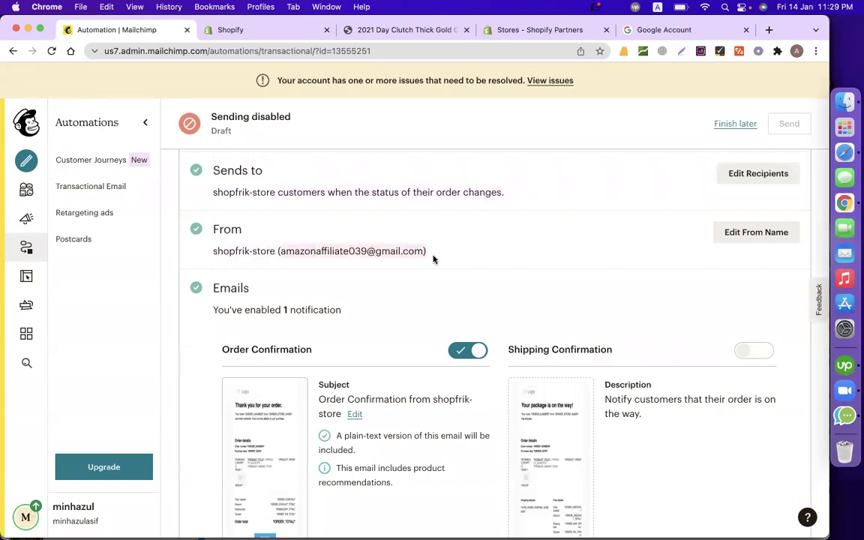
Go to Emails and edit the Order Confirmation email's design.
scroll(353, 264, down, 4)
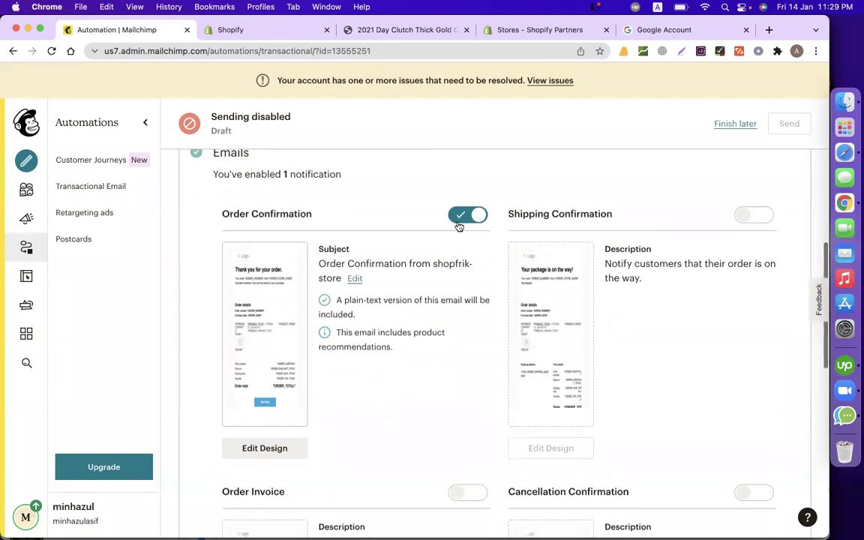
scroll(459, 226, down, 7)
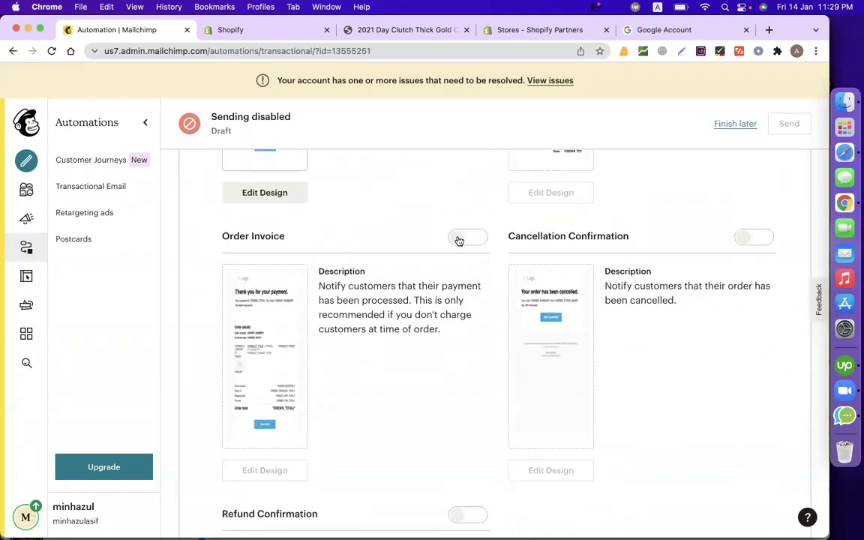
scroll(459, 241, down, 7)
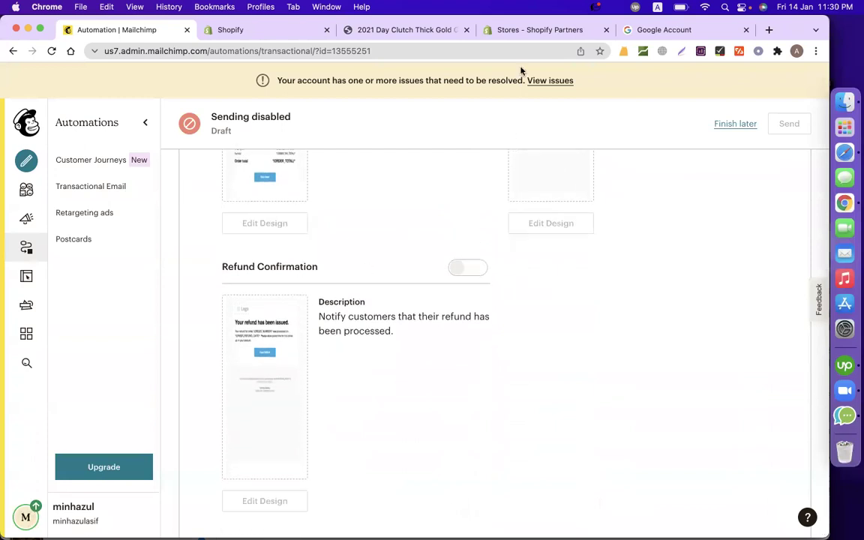
scroll(660, 301, up, 9)
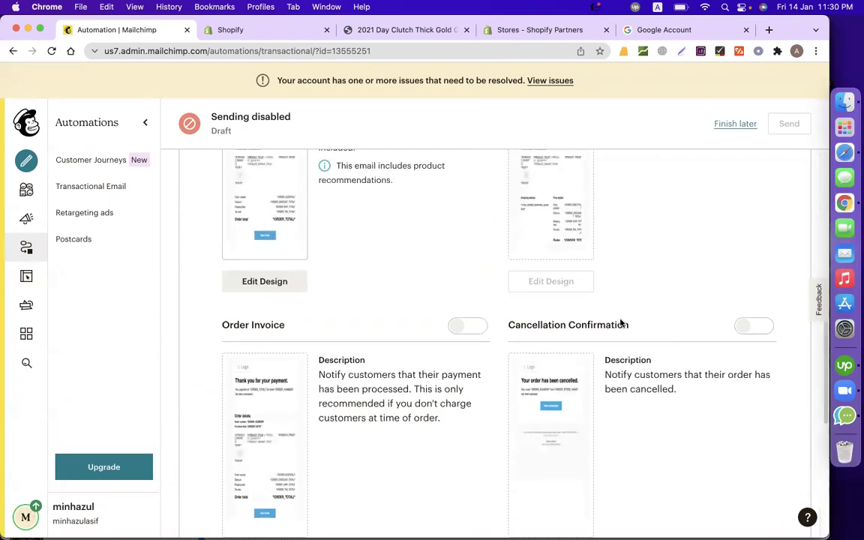
scroll(758, 327, up, 6)
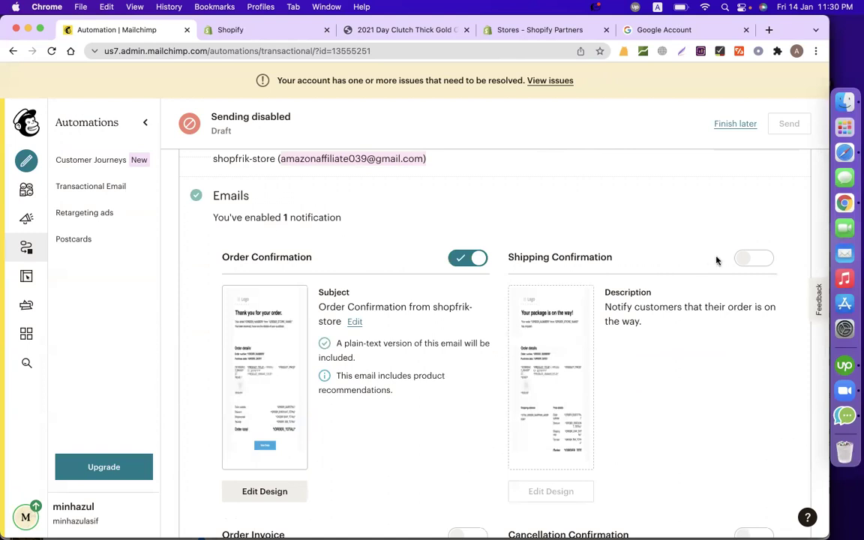
scroll(285, 266, down, 2)
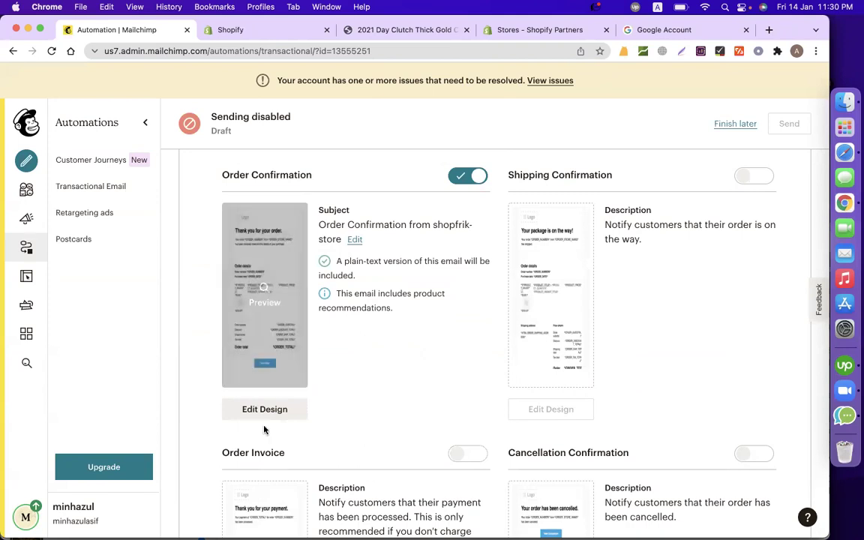
click(257, 411)
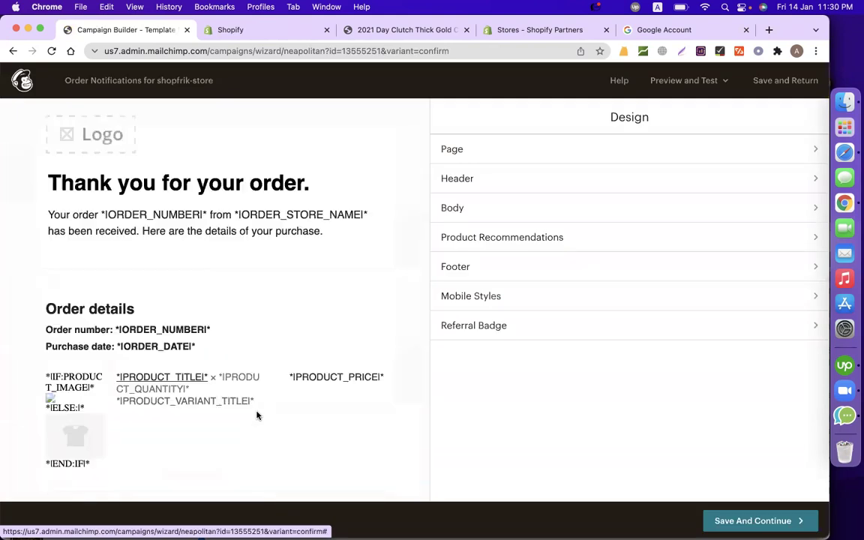
Swap the Order Confirmation placeholder logo for the Web Battalion logo (Logo-2.png).
click(86, 130)
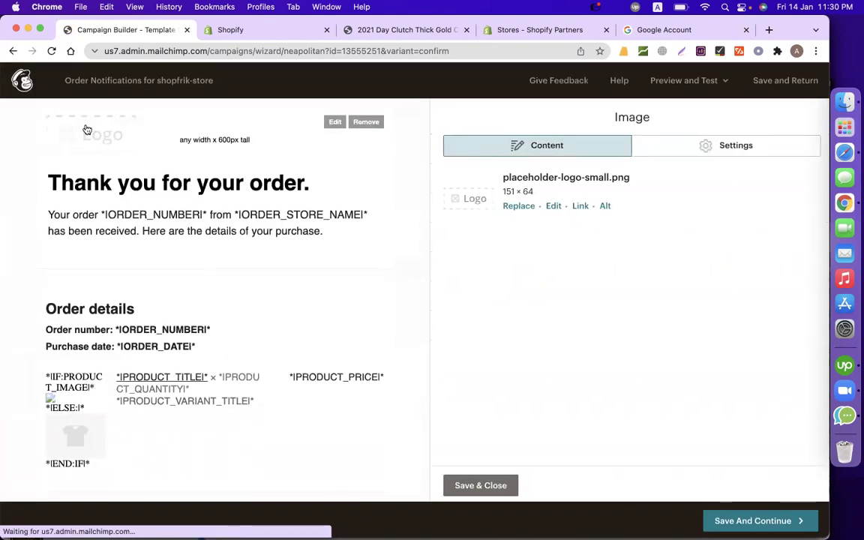
click(513, 207)
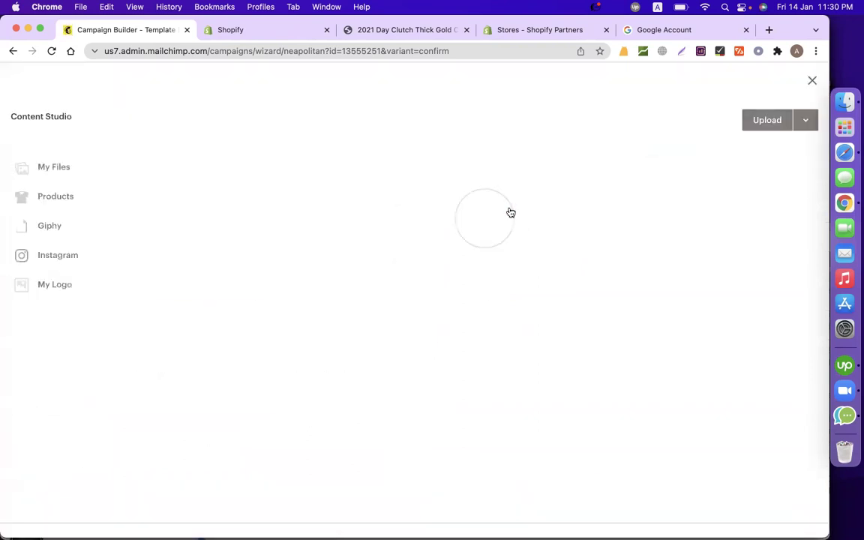
click(300, 225)
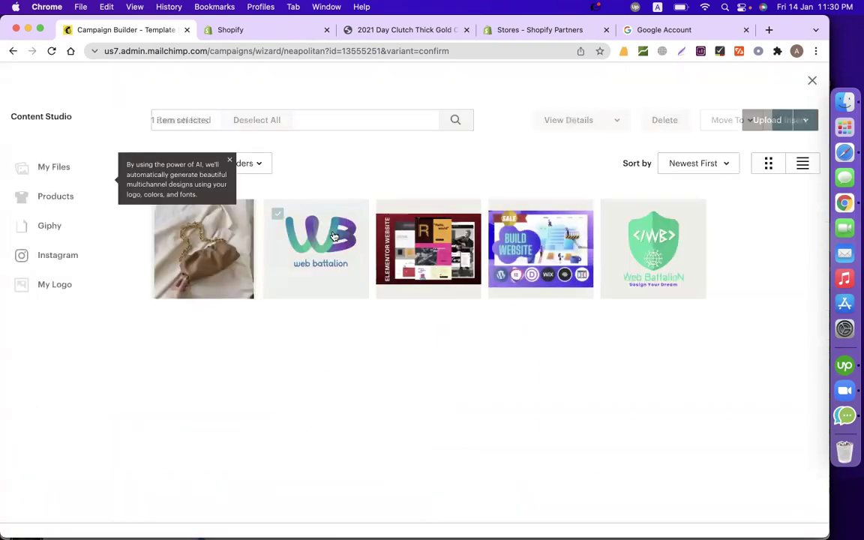
click(795, 120)
scroll(272, 293, down, 5)
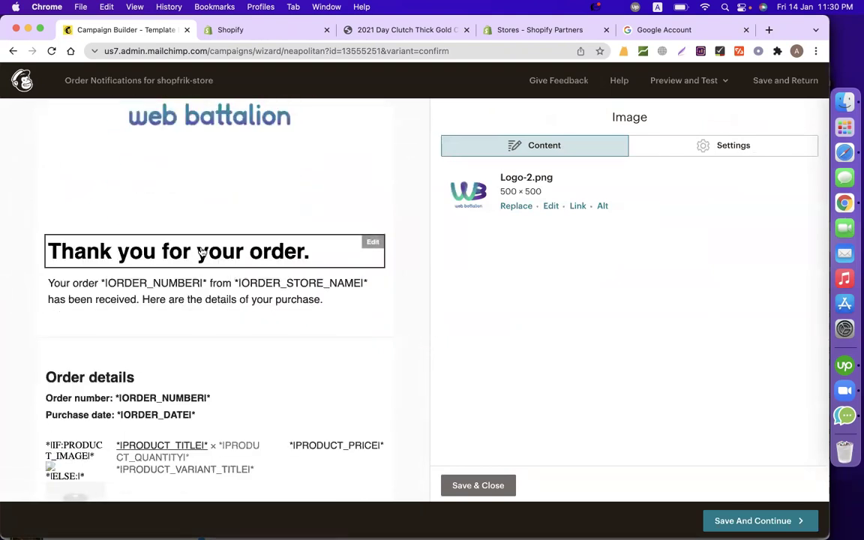
scroll(201, 252, down, 2)
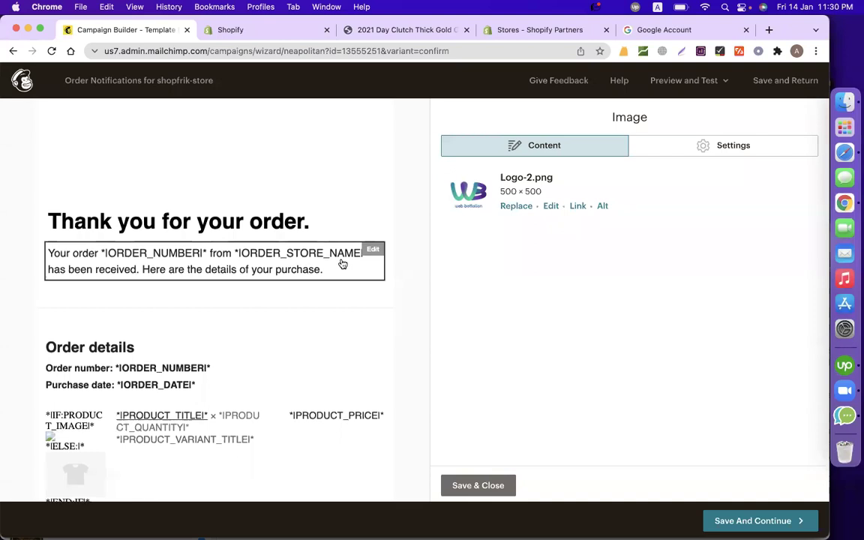
Review the order number, purchase date and order total merge tags.
scroll(341, 264, down, 3)
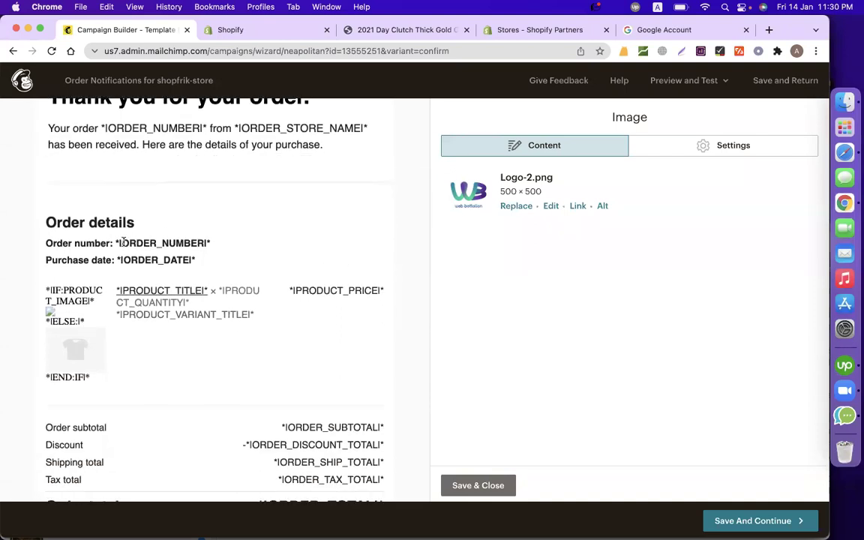
drag(124, 242, 194, 242)
drag(123, 259, 194, 260)
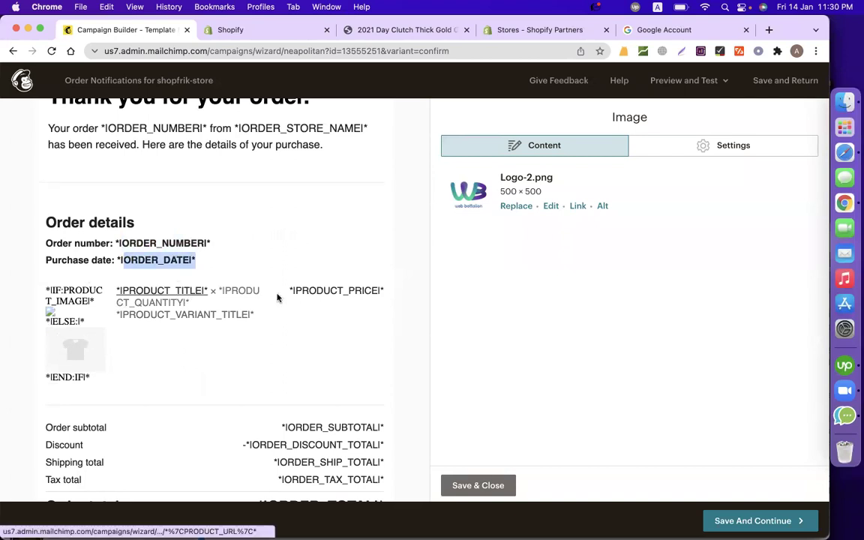
scroll(276, 297, down, 4)
scroll(355, 293, up, 3)
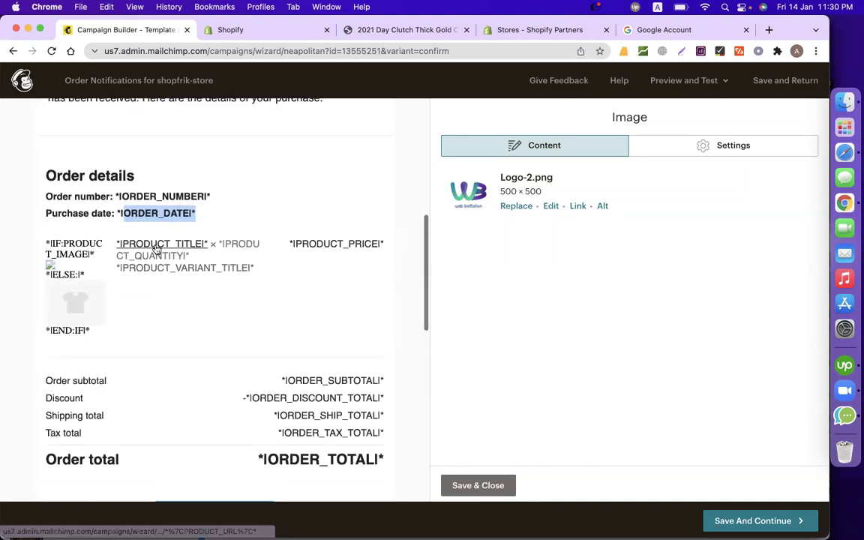
scroll(218, 368, down, 4)
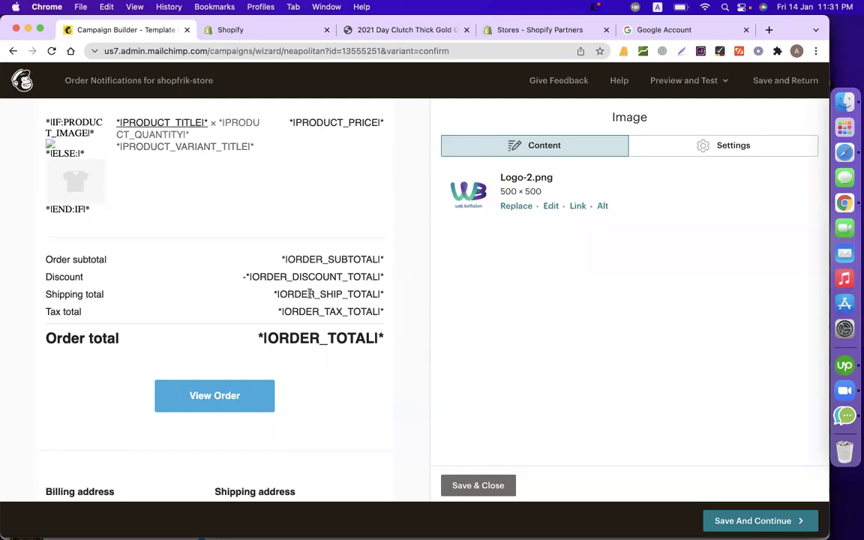
drag(269, 334, 382, 339)
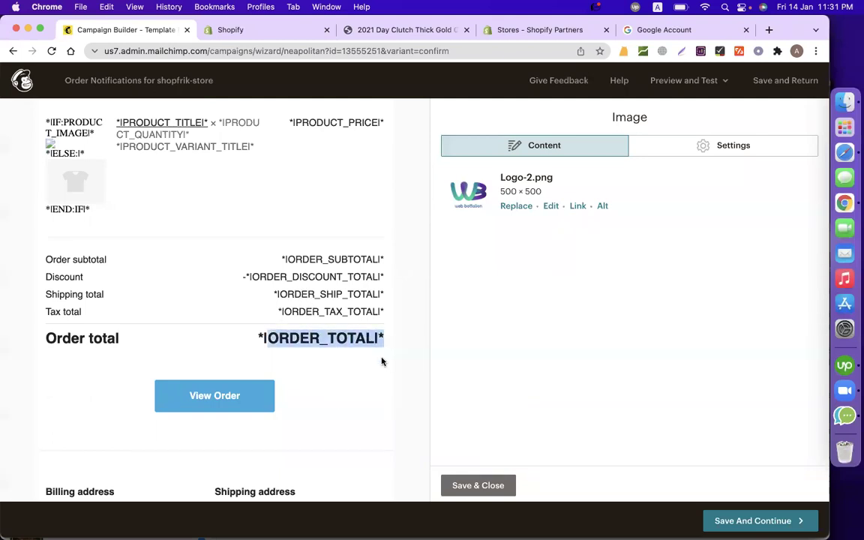
click(372, 379)
Review the billing and shipping address sections of the email.
scroll(299, 405, down, 14)
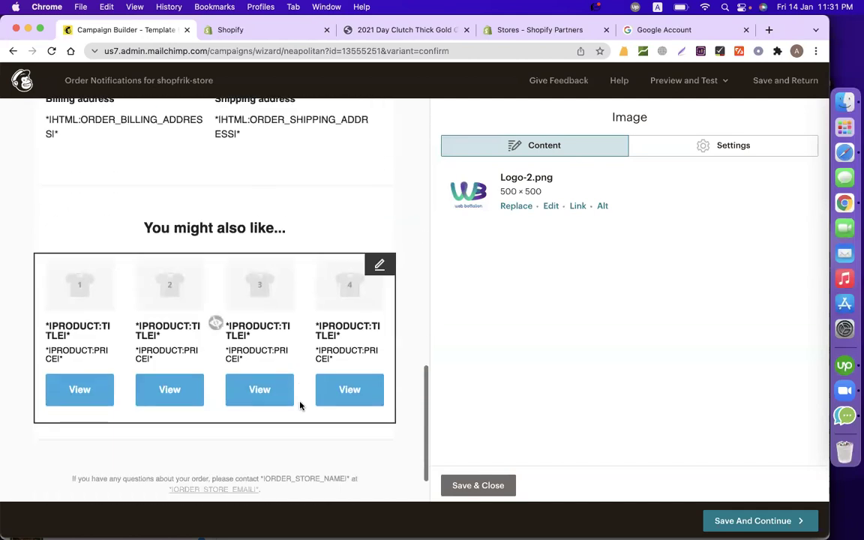
scroll(294, 385, up, 13)
scroll(302, 335, down, 1)
scroll(302, 335, up, 5)
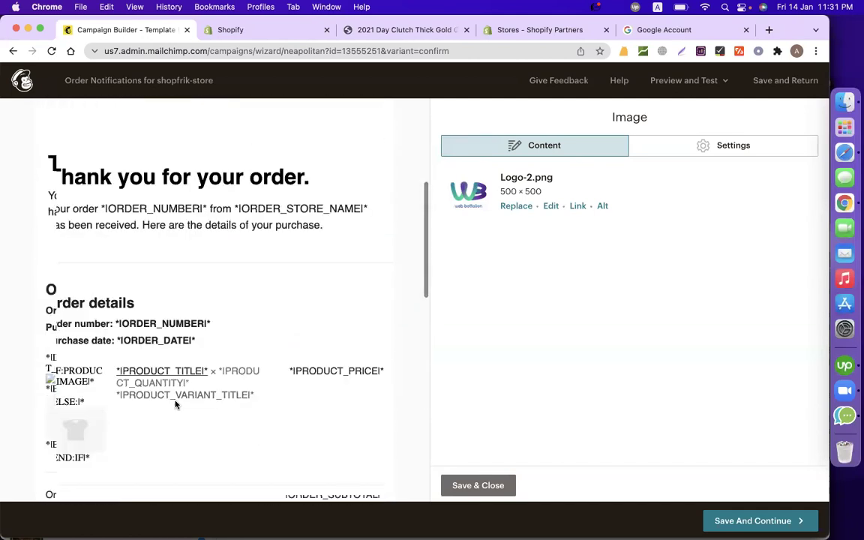
scroll(175, 401, down, 7)
scroll(176, 405, up, 5)
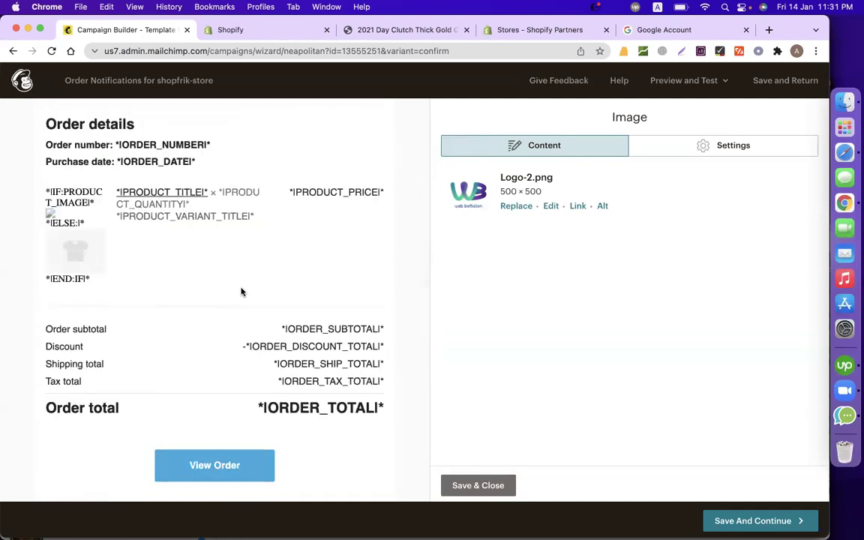
scroll(241, 292, down, 7)
scroll(295, 290, up, 1)
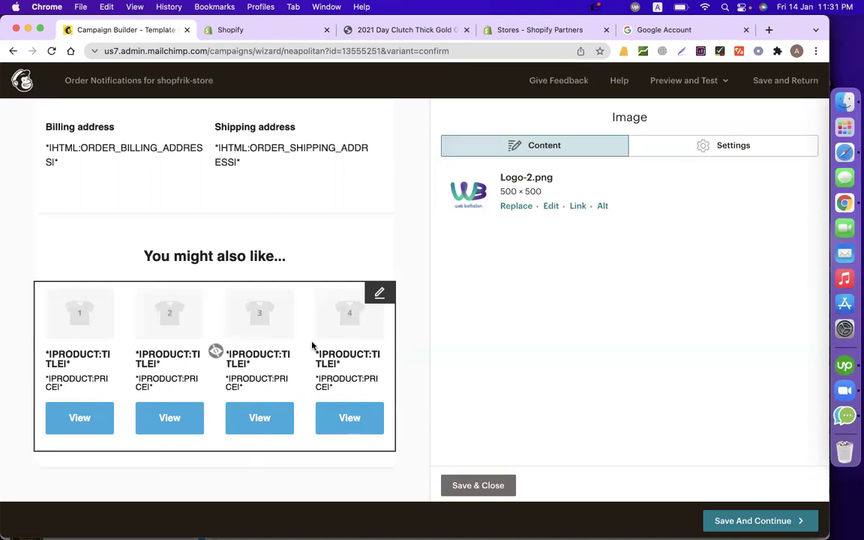
scroll(353, 236, up, 5)
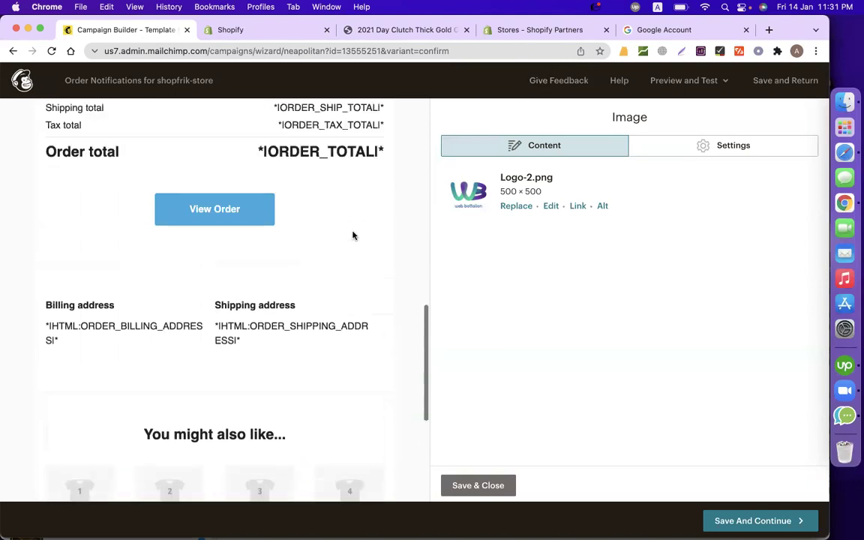
scroll(352, 236, down, 4)
scroll(353, 236, up, 6)
scroll(353, 235, down, 3)
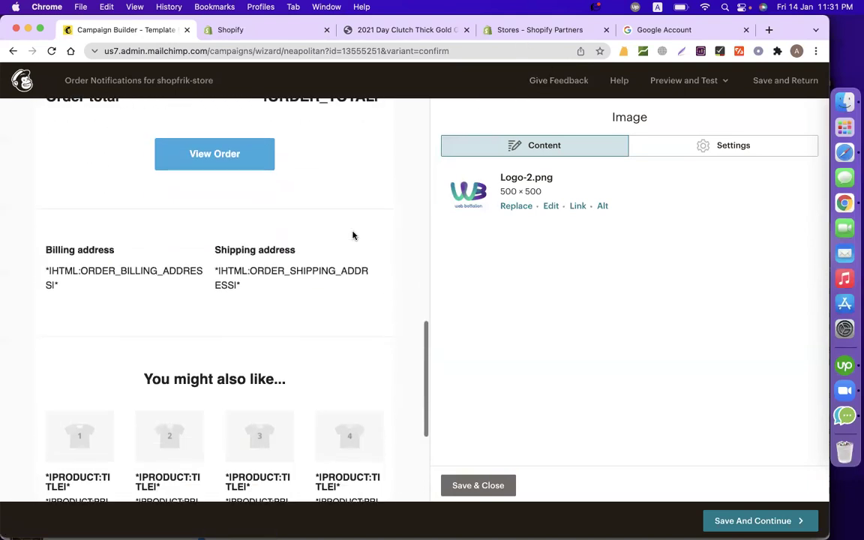
drag(68, 283, 40, 272)
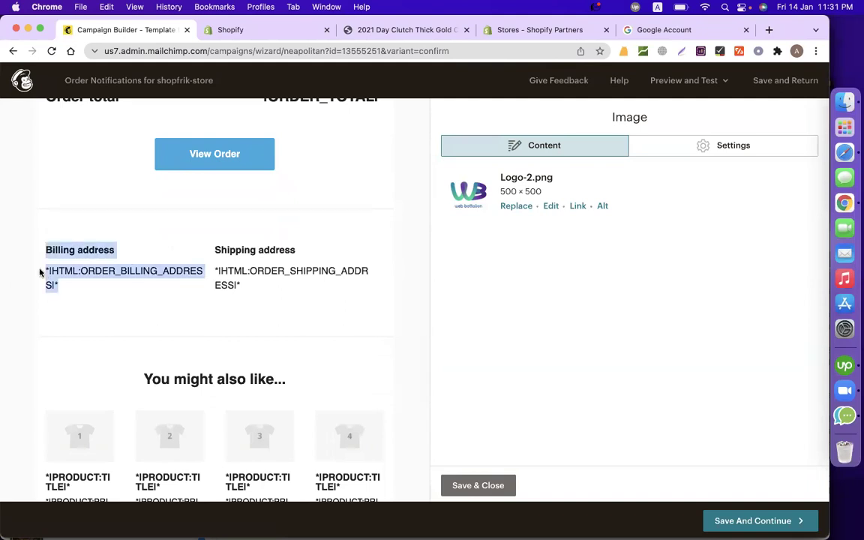
click(82, 268)
drag(244, 289, 216, 267)
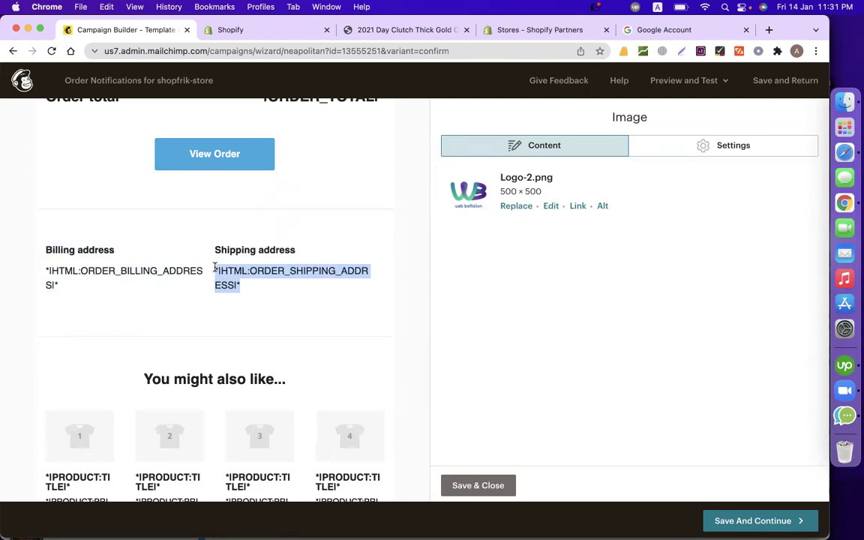
Save and close the new logo image block.
scroll(331, 327, down, 3)
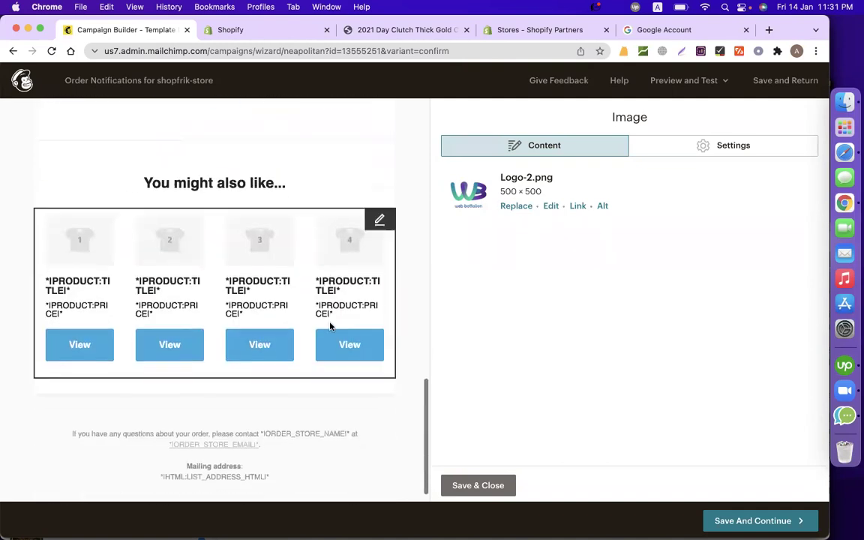
click(470, 484)
scroll(330, 351, up, 5)
scroll(330, 350, up, 5)
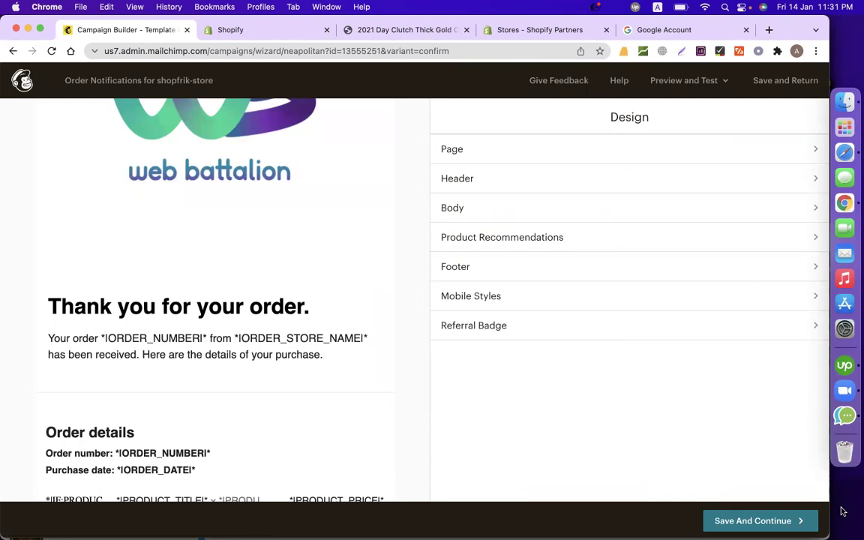
Save the Order Confirmation design and switch on the Order Invoice notification.
click(807, 525)
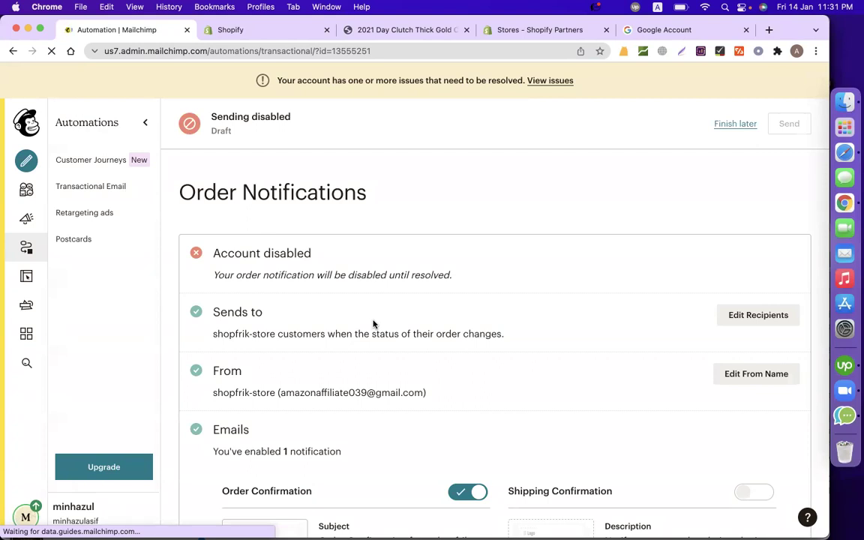
scroll(374, 324, down, 10)
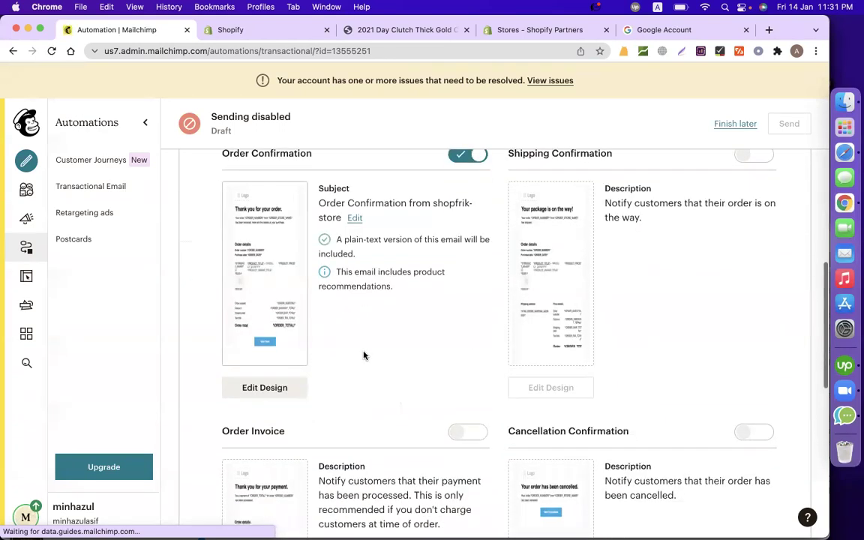
scroll(364, 356, down, 5)
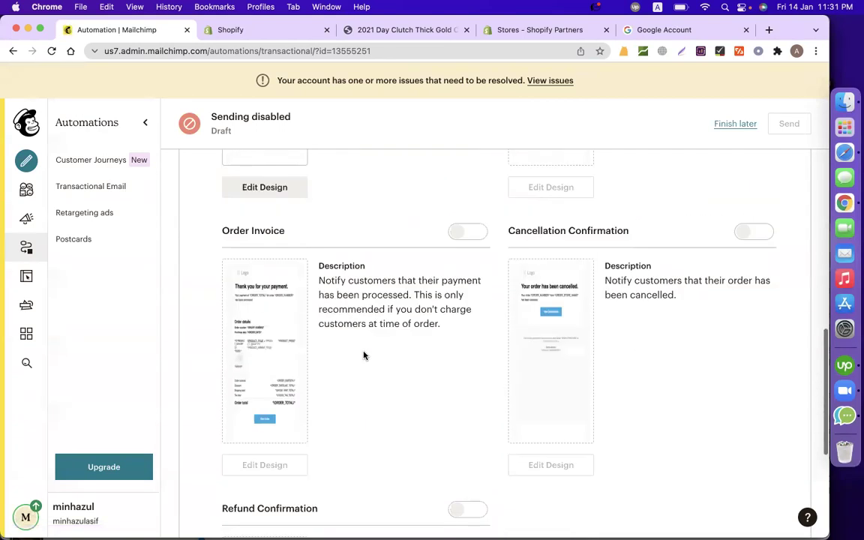
click(467, 231)
Edit the design of the Order Invoice email.
scroll(444, 386, down, 4)
scroll(369, 351, up, 15)
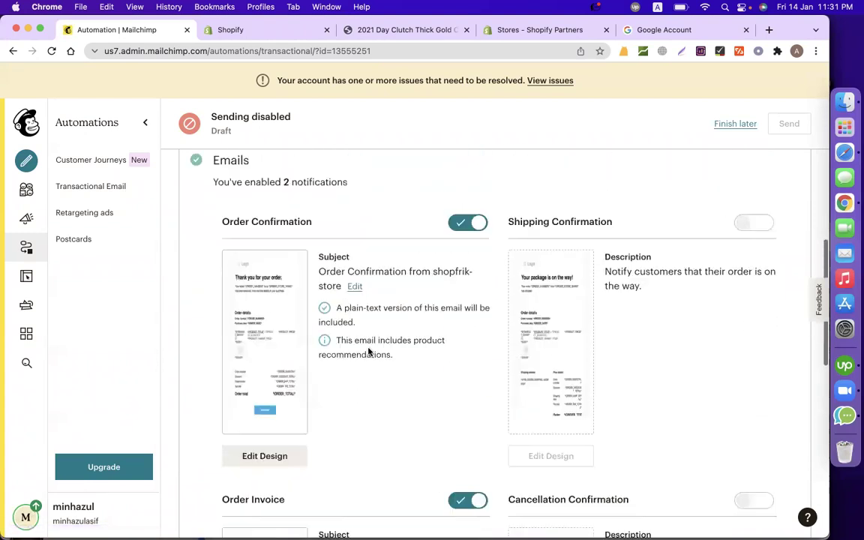
scroll(368, 350, up, 3)
drag(222, 306, 312, 306)
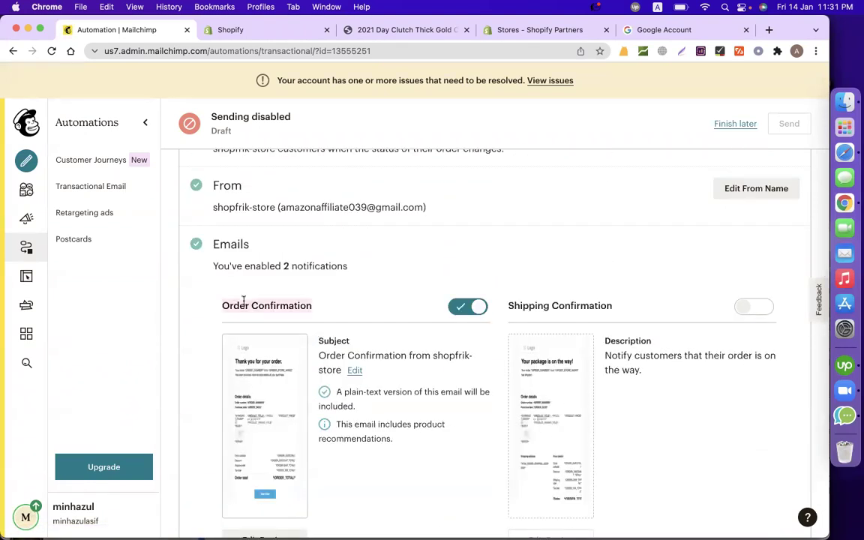
scroll(306, 315, down, 7)
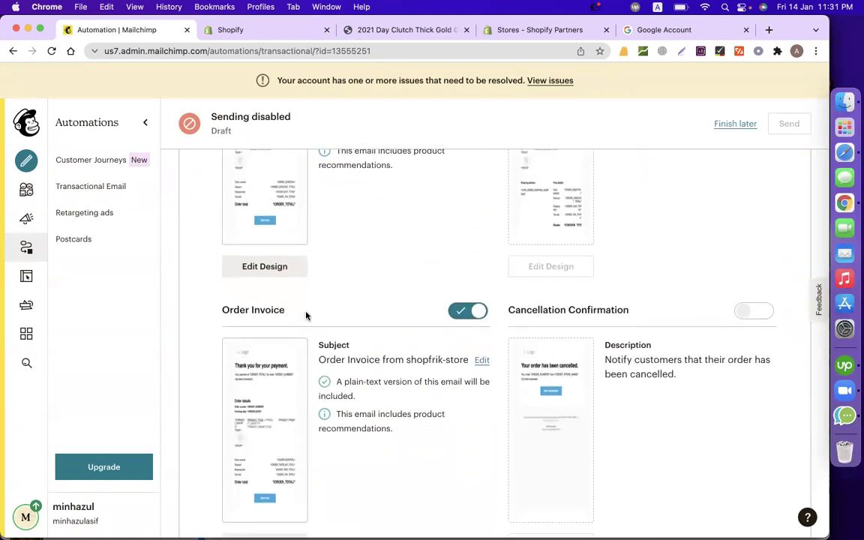
scroll(306, 316, up, 9)
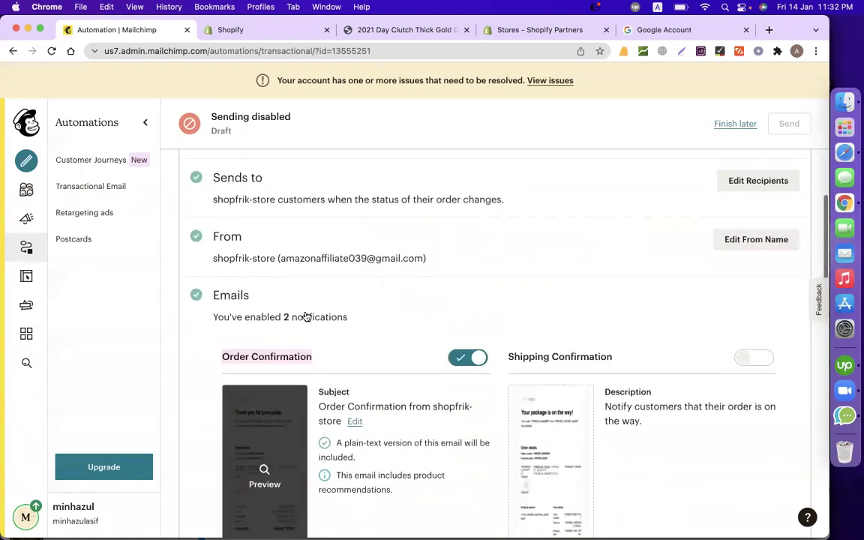
scroll(305, 314, down, 4)
scroll(321, 254, down, 7)
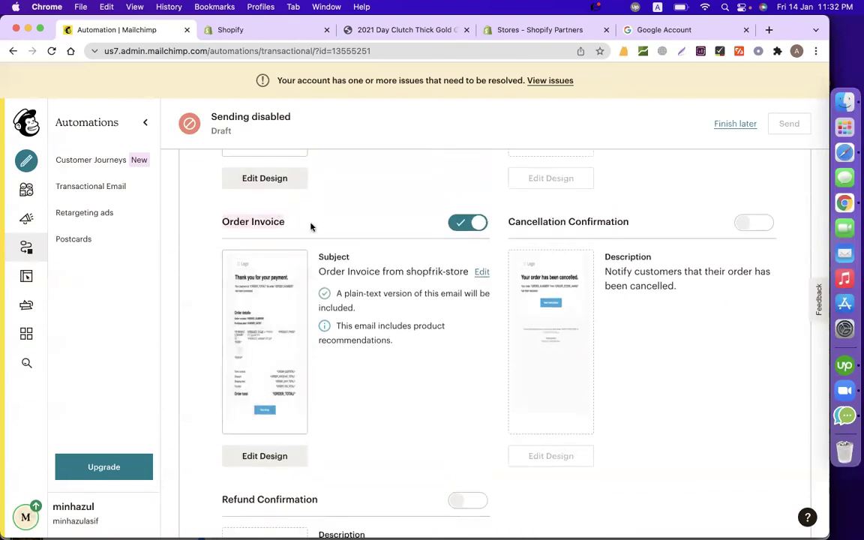
click(243, 463)
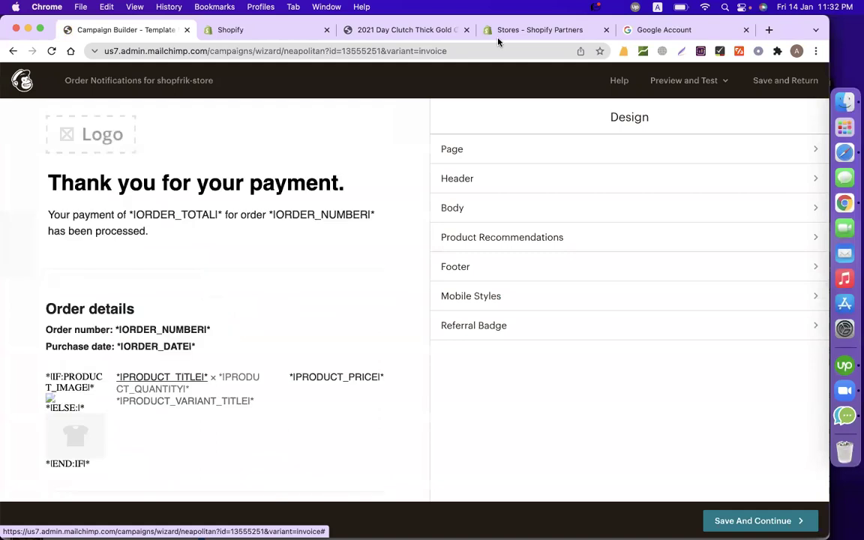
Replace the invoice email's logo placeholder with Logo-2.png, the web battalion logo.
click(102, 125)
click(516, 206)
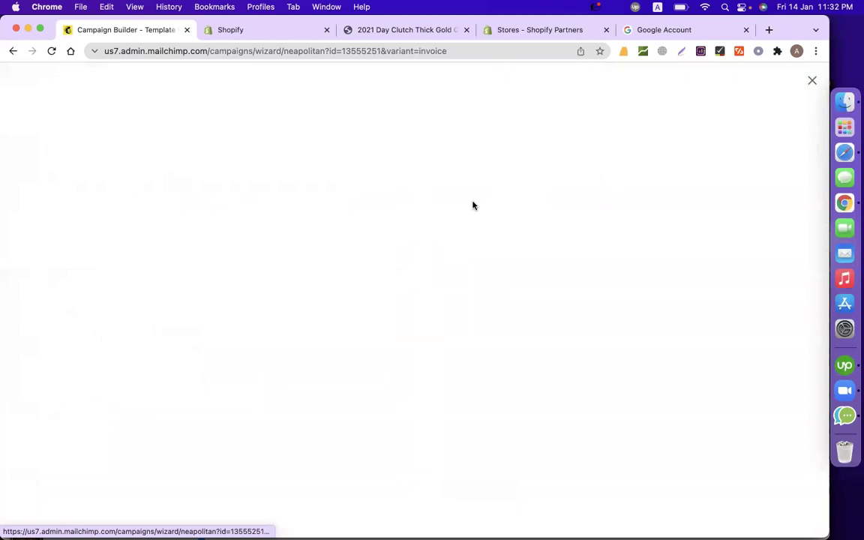
click(293, 239)
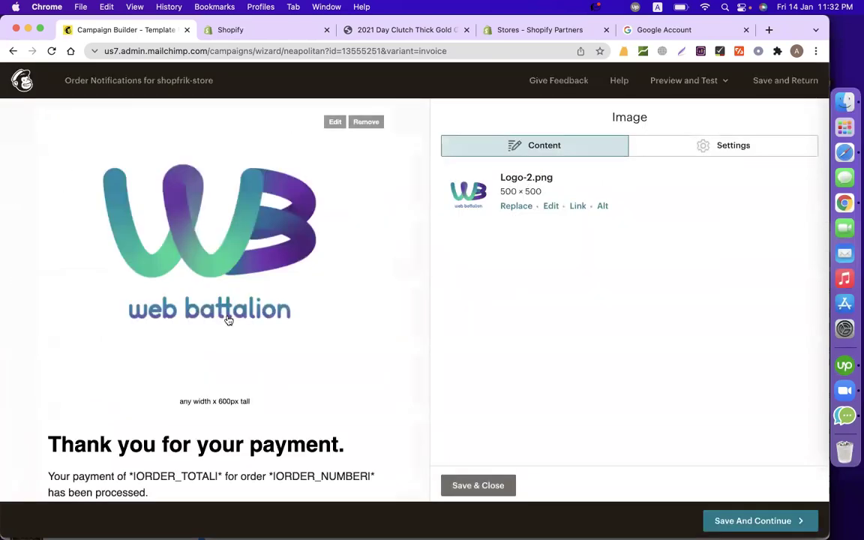
Check the order number, purchase date and order total merge tags, then save the invoice design.
scroll(214, 315, down, 5)
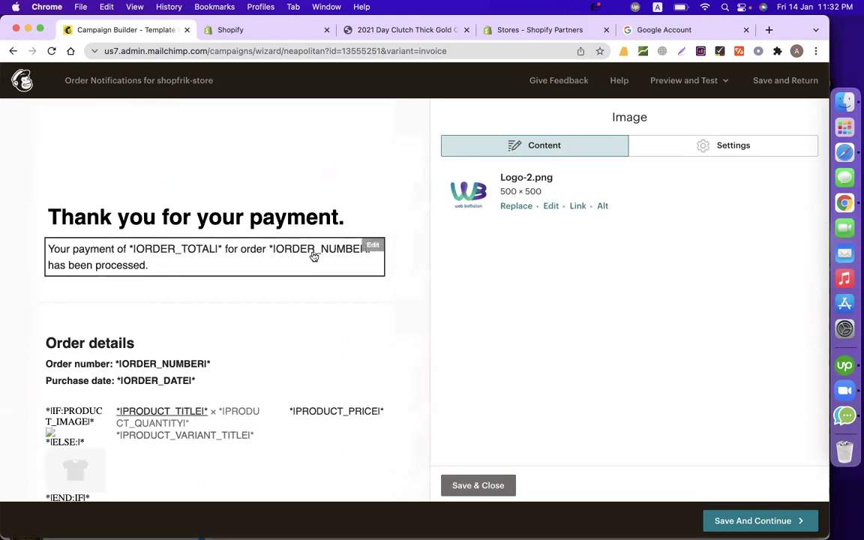
scroll(313, 257, down, 5)
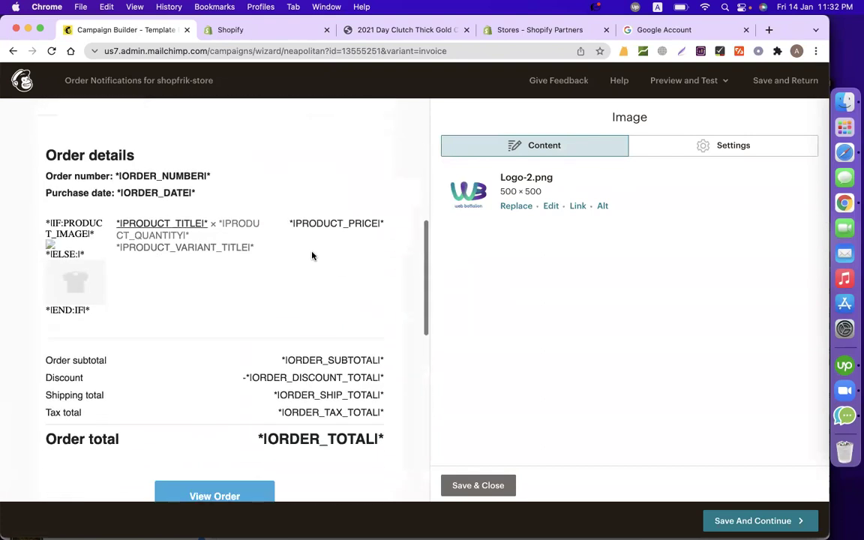
drag(125, 176, 201, 175)
drag(138, 192, 177, 192)
scroll(223, 327, down, 4)
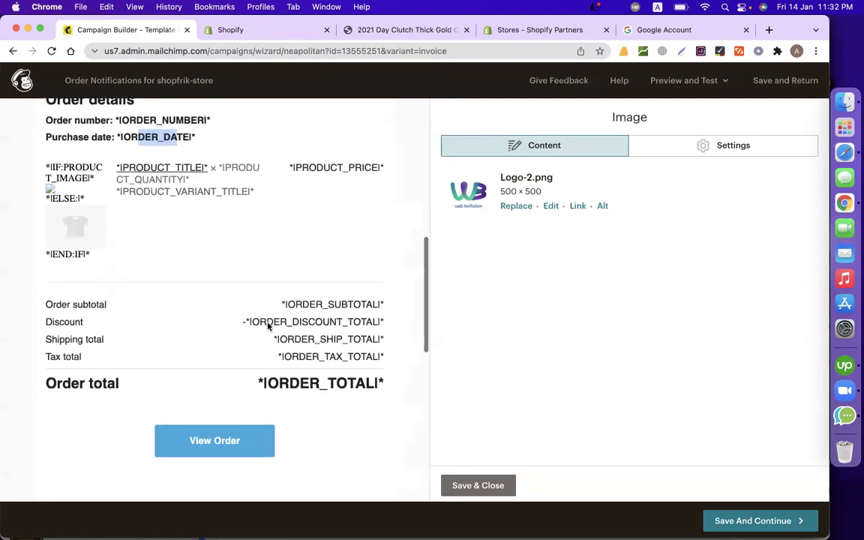
scroll(178, 257, up, 2)
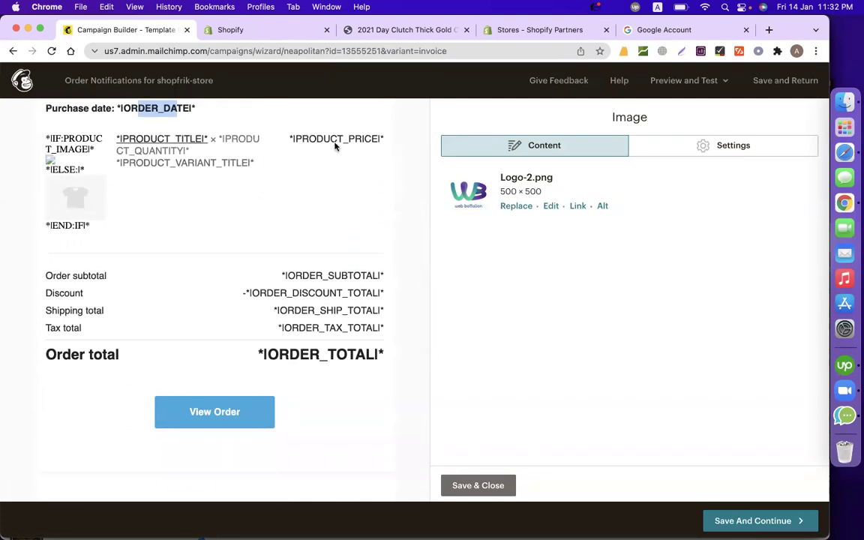
drag(279, 355, 355, 355)
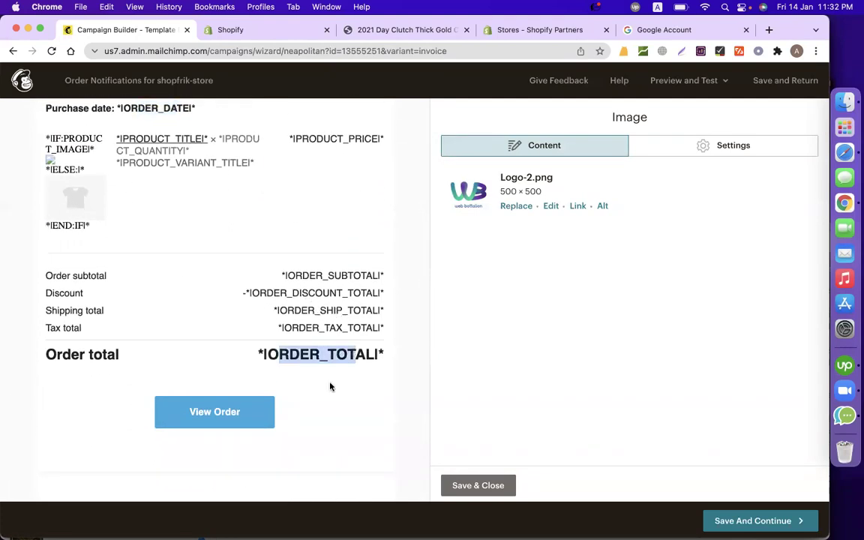
scroll(382, 357, up, 4)
scroll(382, 360, down, 6)
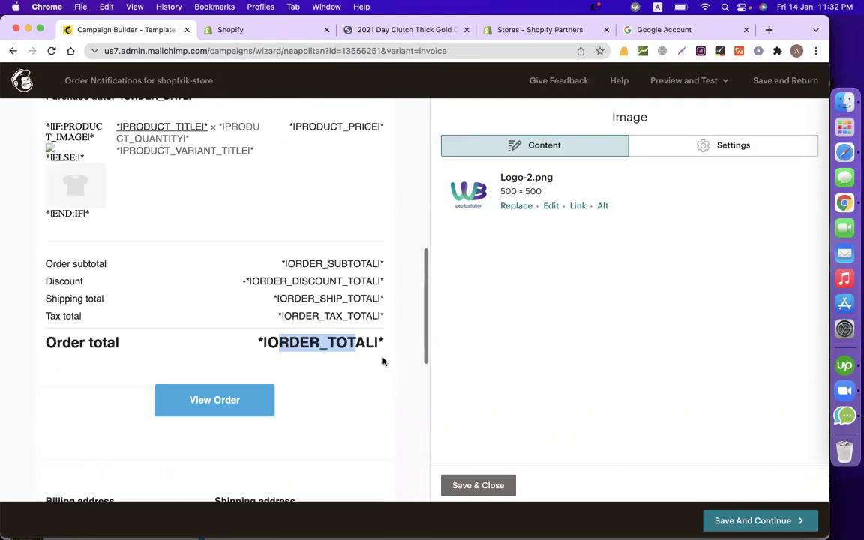
scroll(383, 362, down, 4)
scroll(383, 362, up, 10)
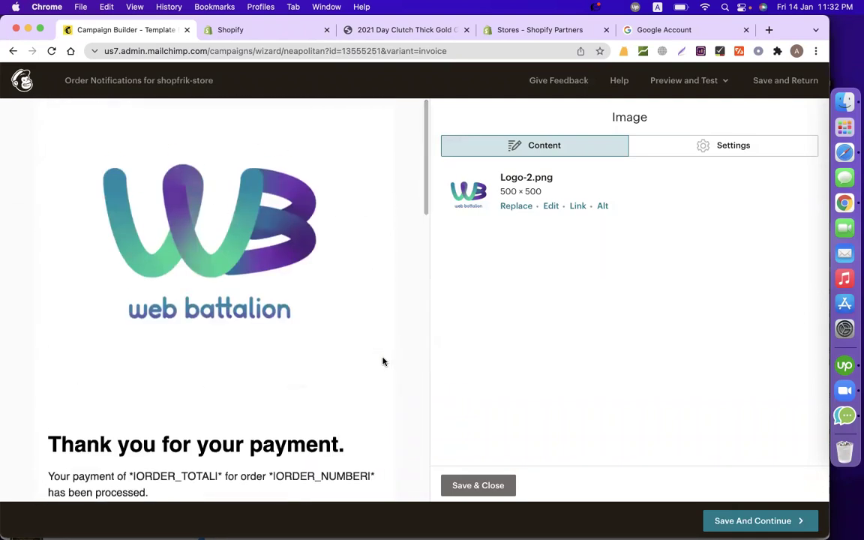
scroll(382, 362, down, 3)
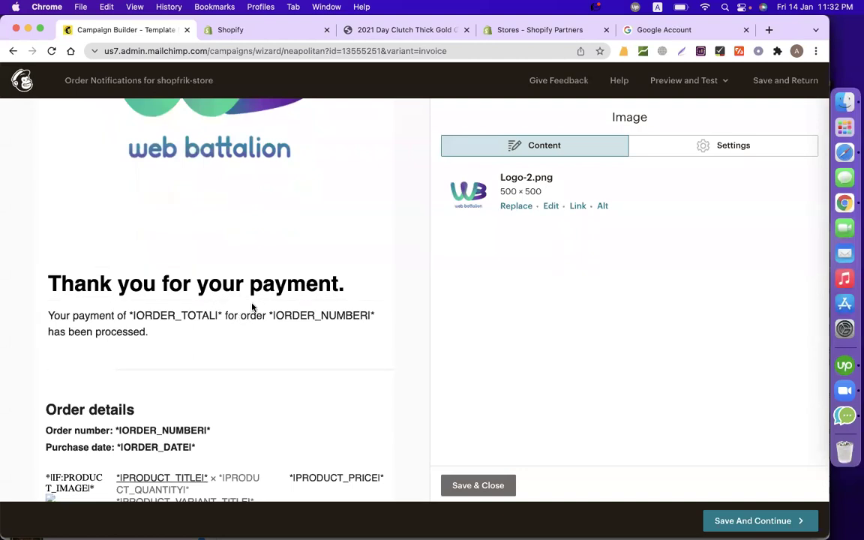
scroll(353, 368, down, 3)
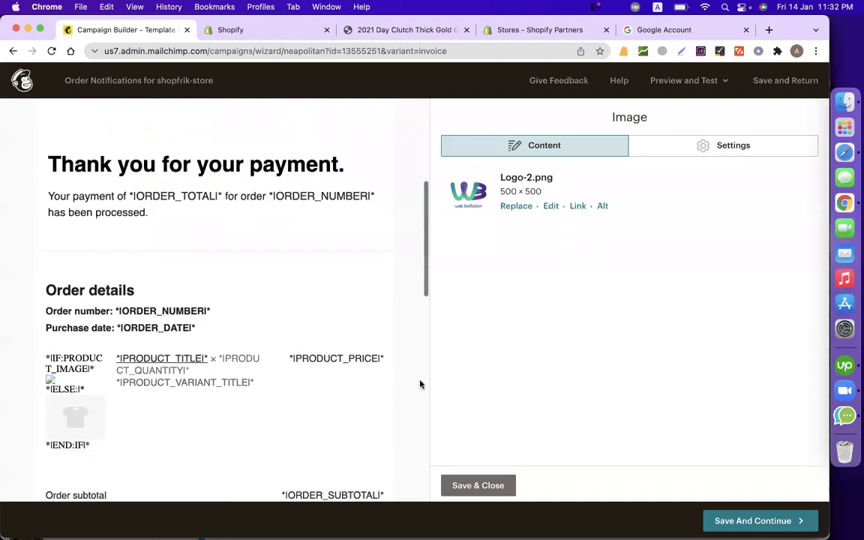
click(753, 520)
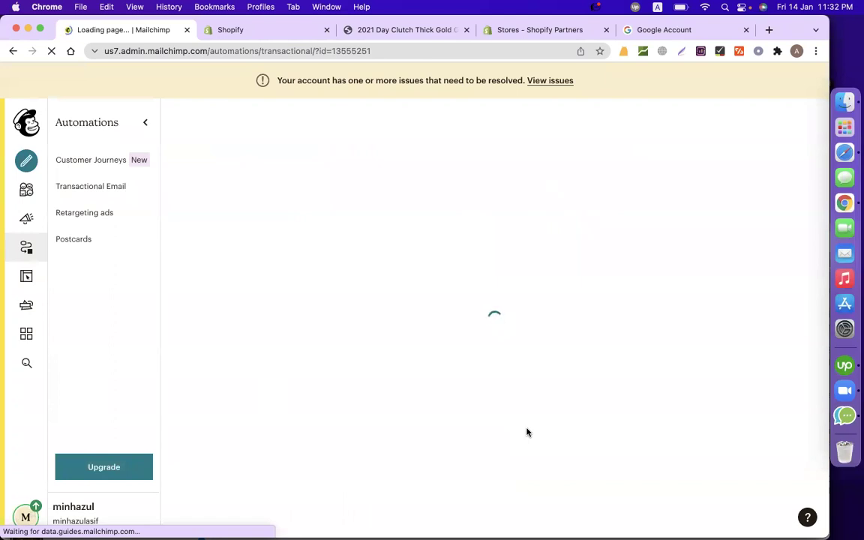
Scroll the shopfrik-store email cards to confirm Order Confirmation and Order Invoice toggles are on.
scroll(527, 432, down, 10)
scroll(527, 432, up, 5)
scroll(592, 435, down, 7)
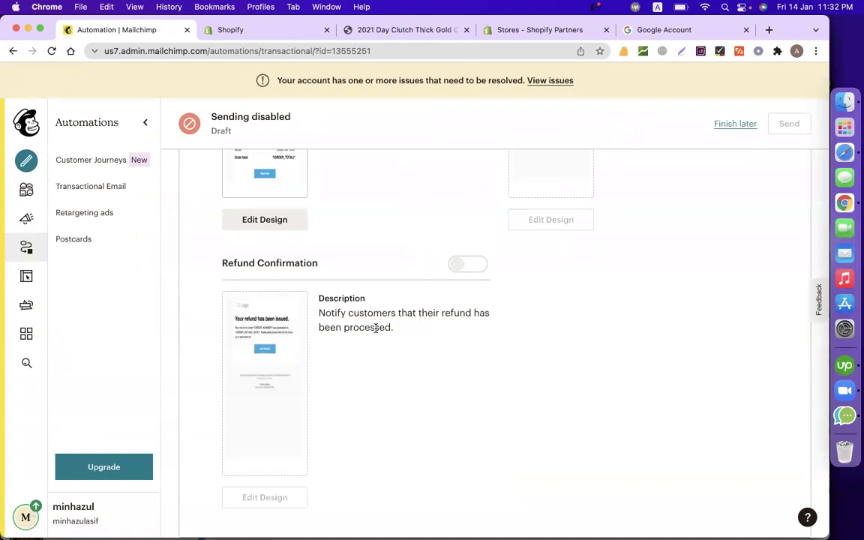
scroll(376, 328, up, 5)
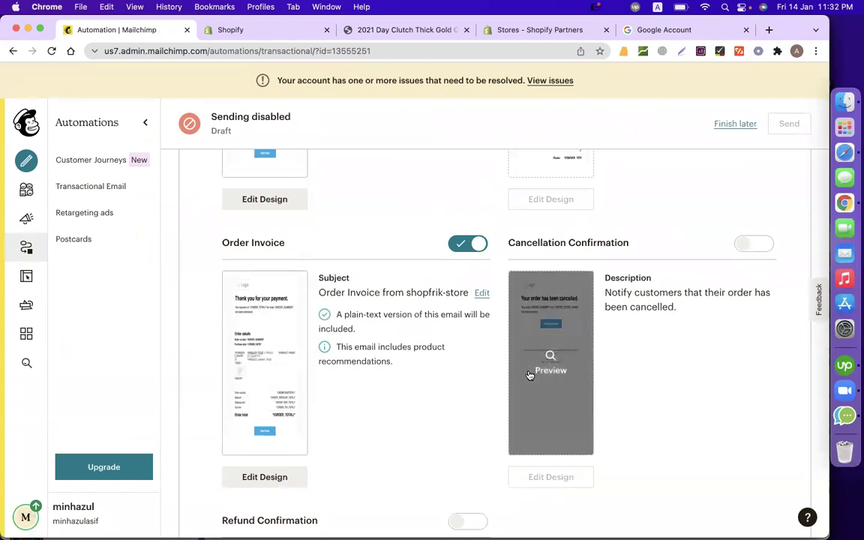
scroll(735, 369, up, 1)
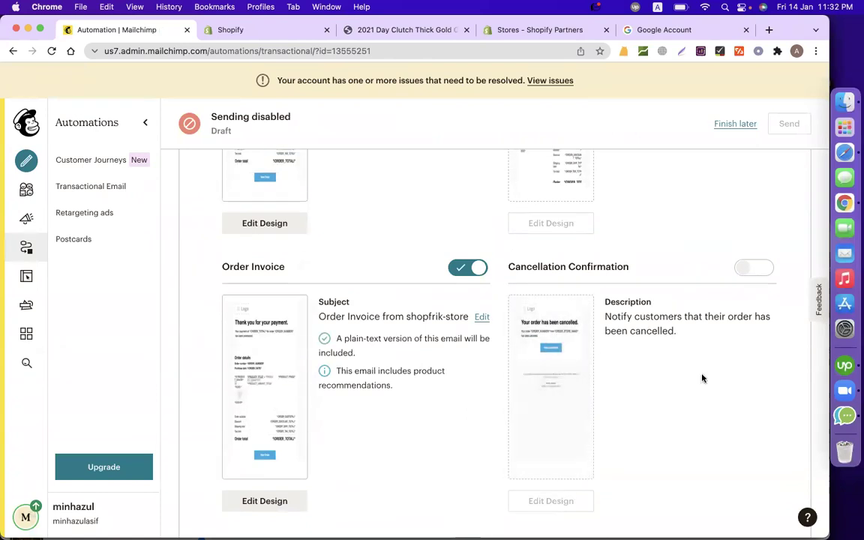
scroll(703, 378, up, 4)
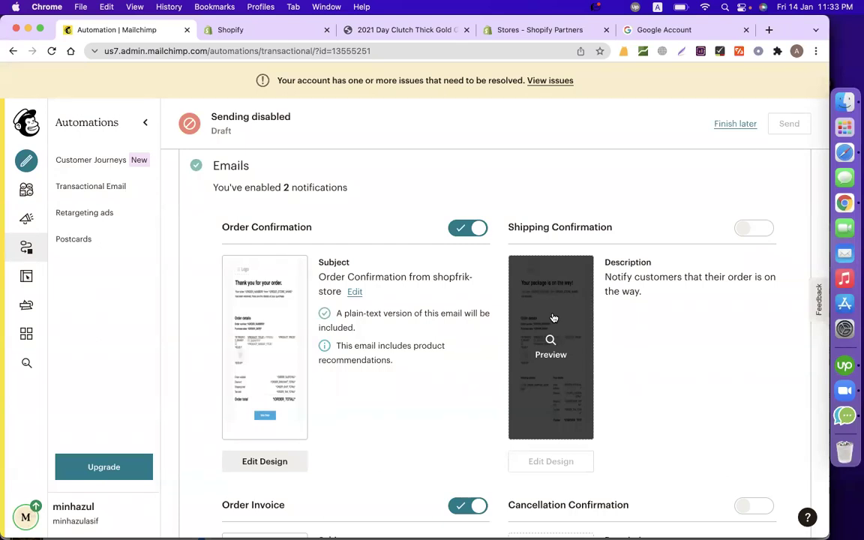
Set the Shipping Confirmation order notifications draft aside with Finish later.
triple_click(553, 226)
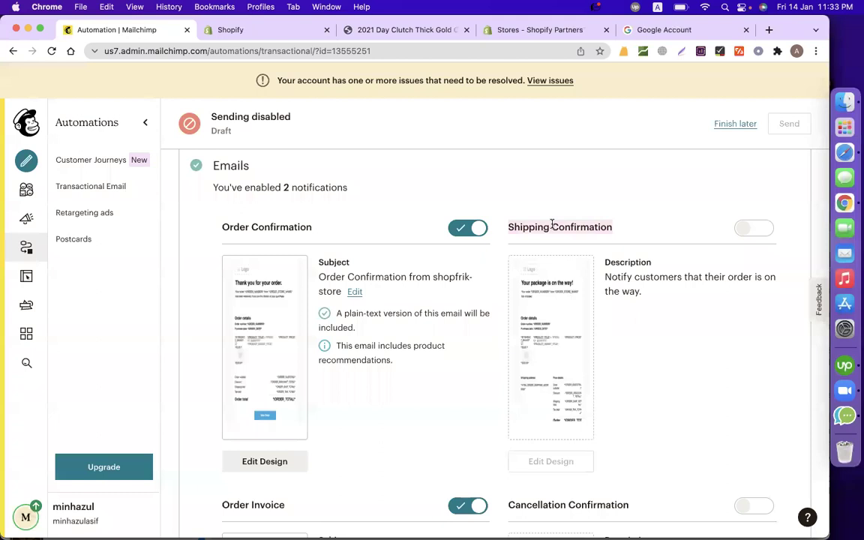
scroll(553, 225, up, 5)
scroll(553, 226, down, 2)
scroll(553, 225, up, 2)
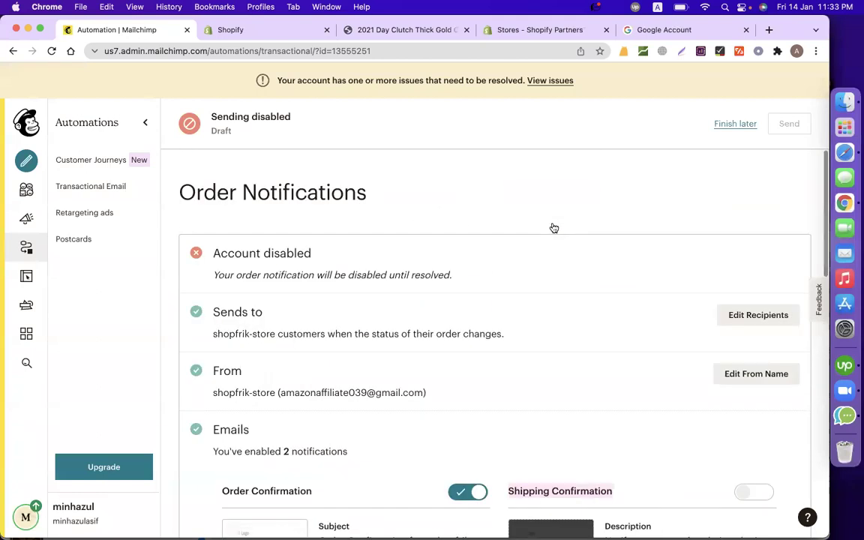
click(735, 123)
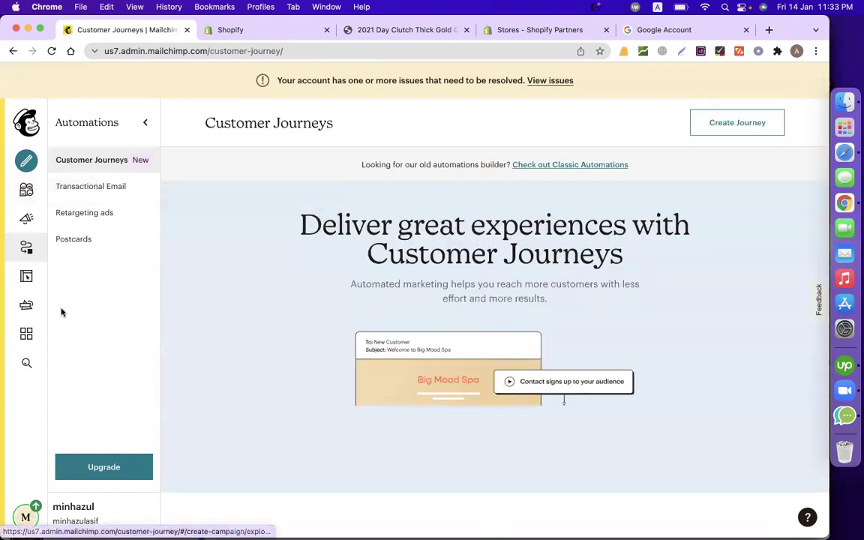
Go to Integrations and scroll to the E-commerce section's connected Shopify tile.
click(26, 330)
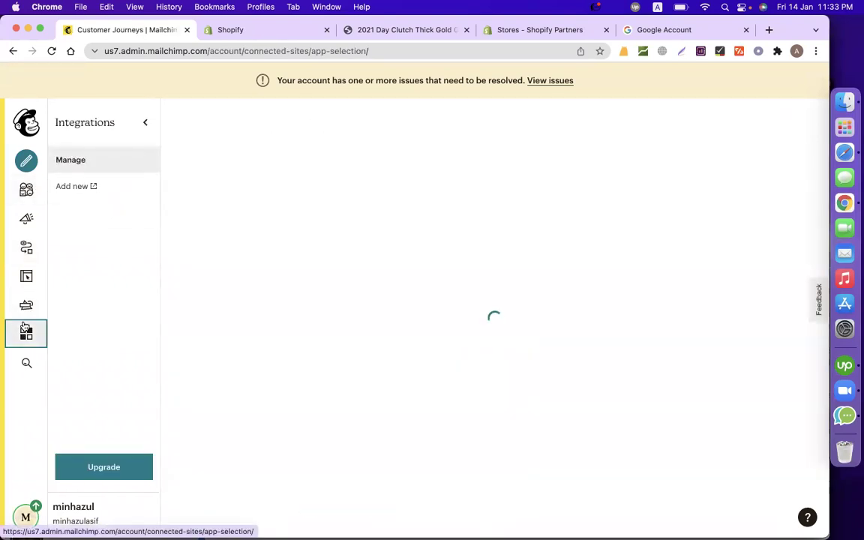
scroll(349, 287, down, 3)
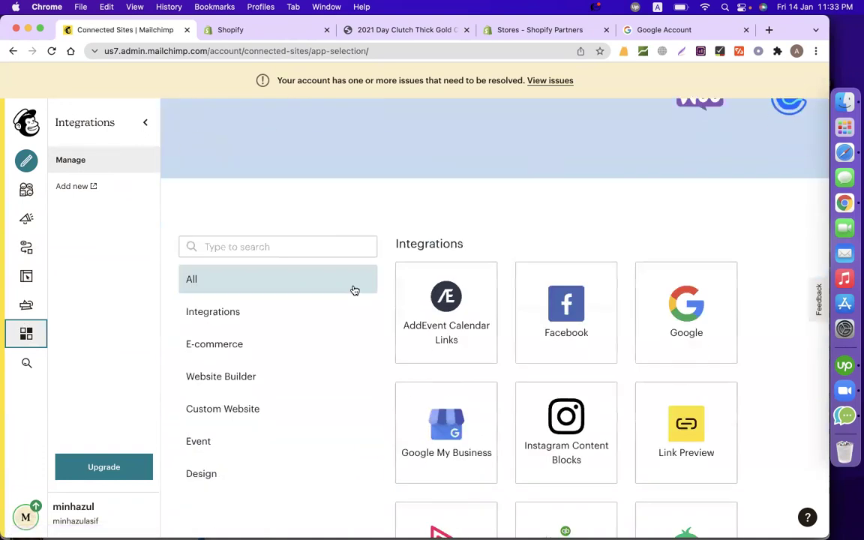
scroll(353, 289, down, 7)
click(495, 283)
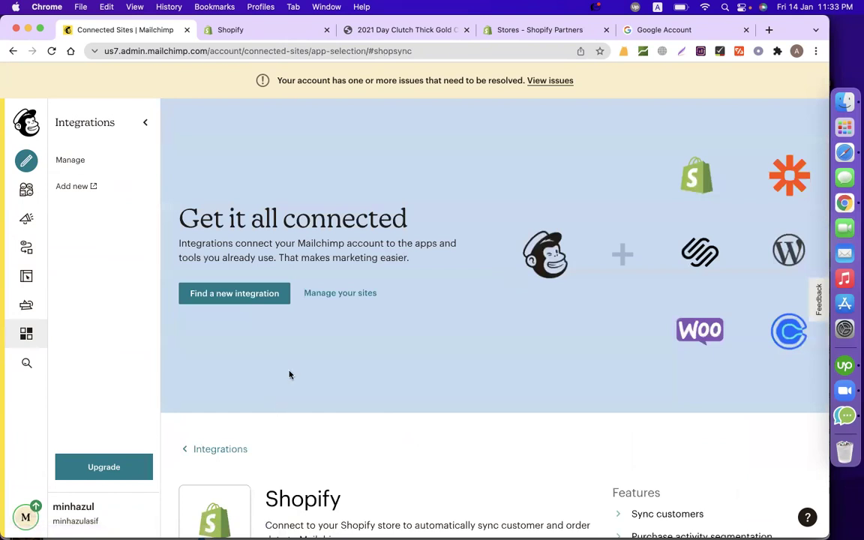
Open the Shopify store's site details and add an Abandoned Cart Email automation.
right_click(273, 321)
click(335, 295)
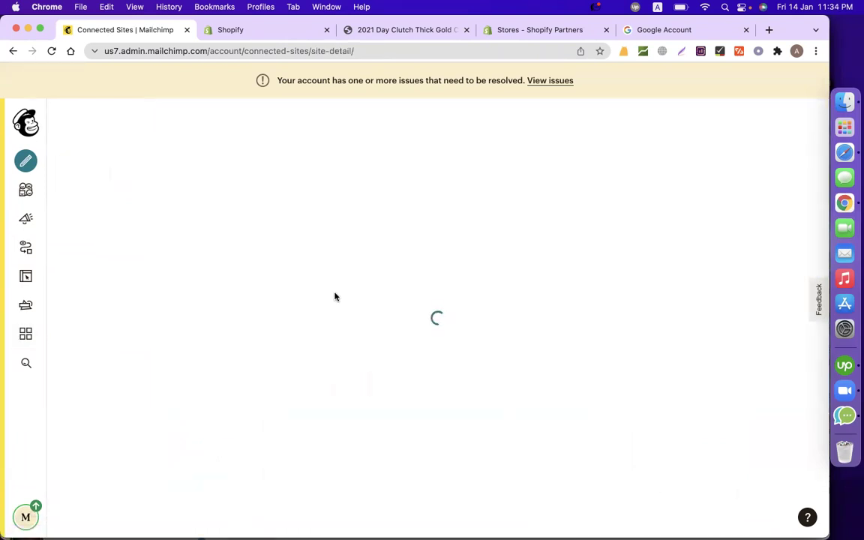
scroll(336, 297, down, 5)
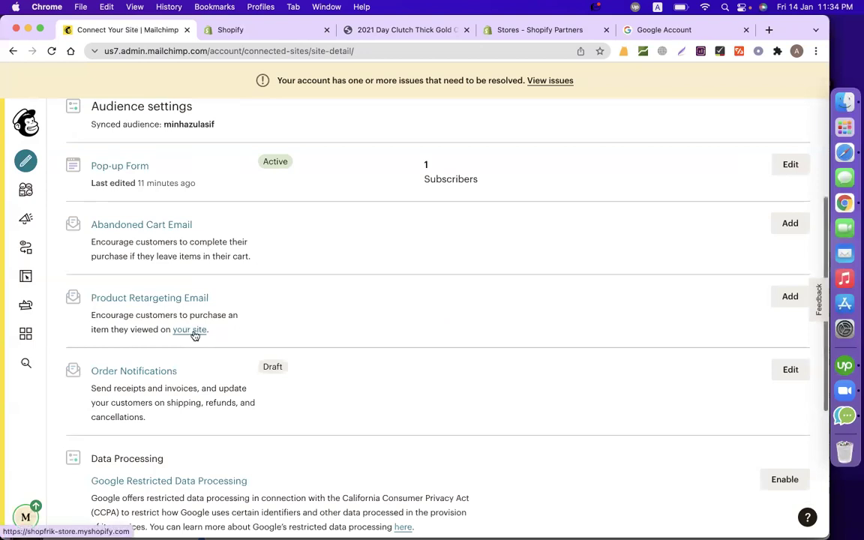
scroll(398, 312, up, 2)
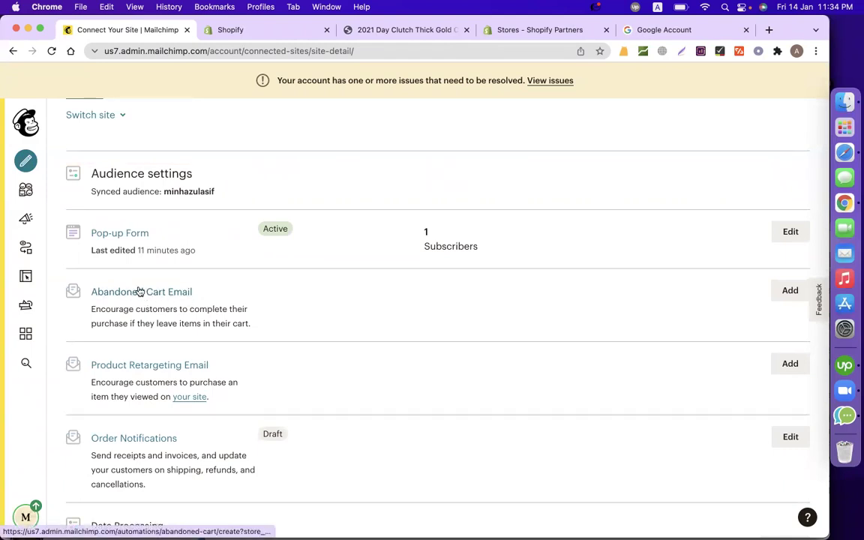
click(785, 291)
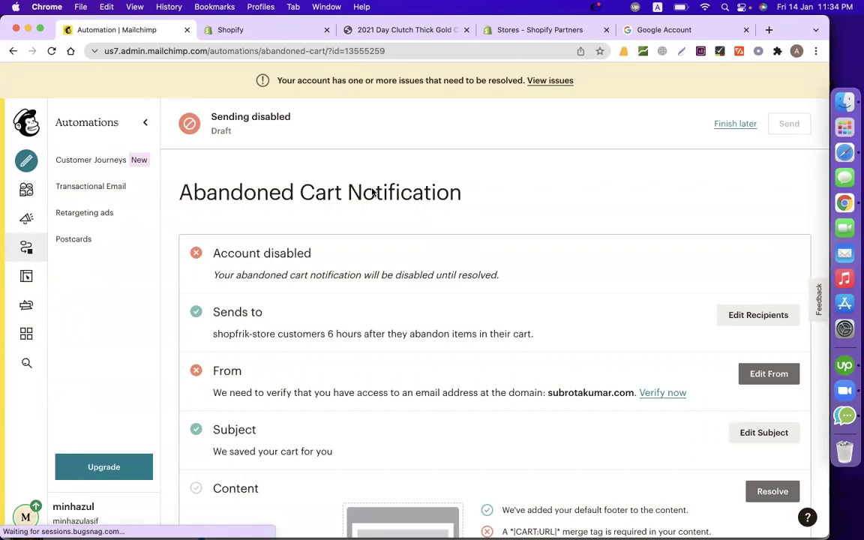
Browse the clutch bag product photos, then switch to the store admin's Mailchimp Sync Overview.
click(431, 30)
scroll(538, 328, down, 5)
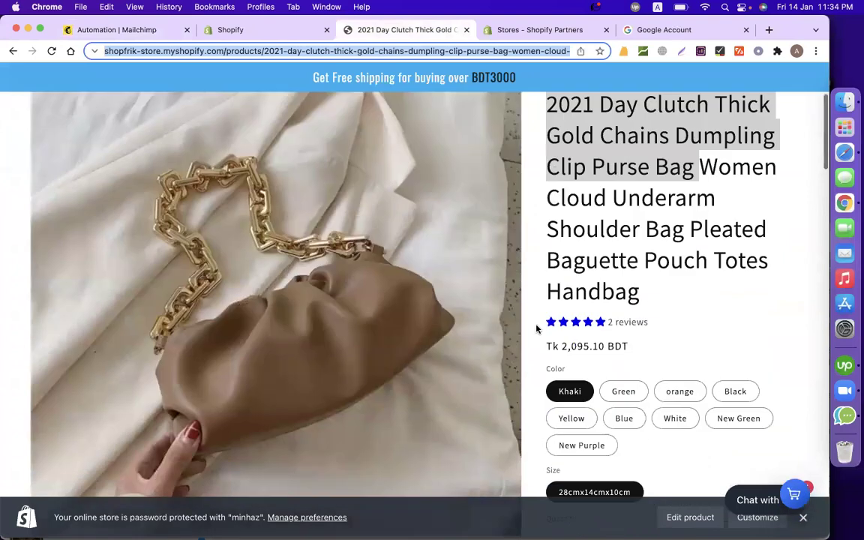
scroll(606, 421, down, 5)
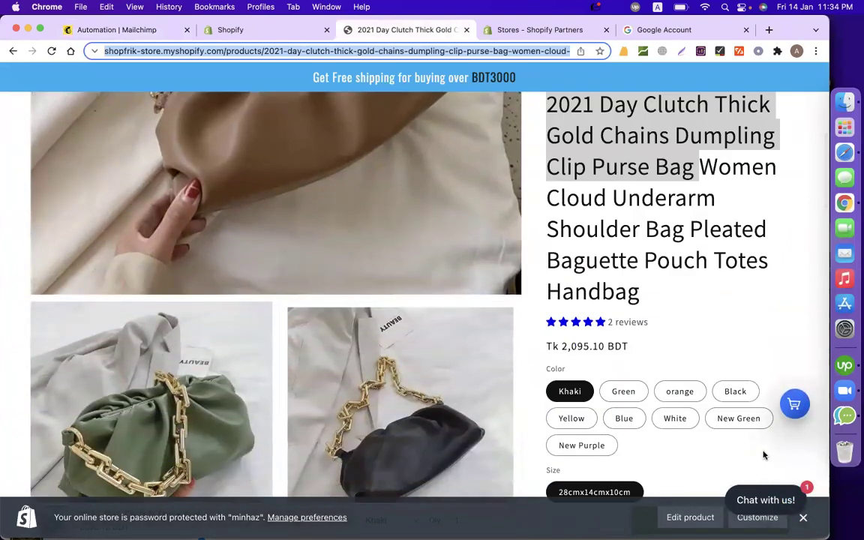
click(803, 518)
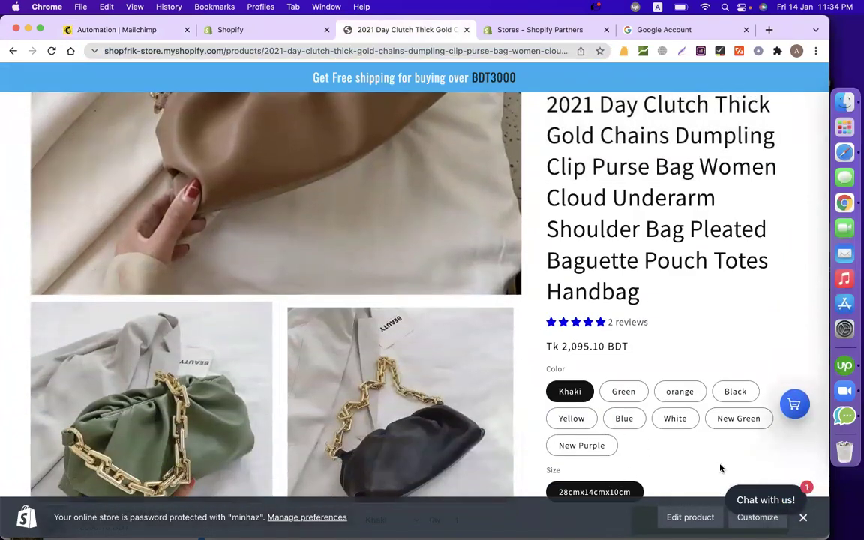
scroll(722, 469, down, 3)
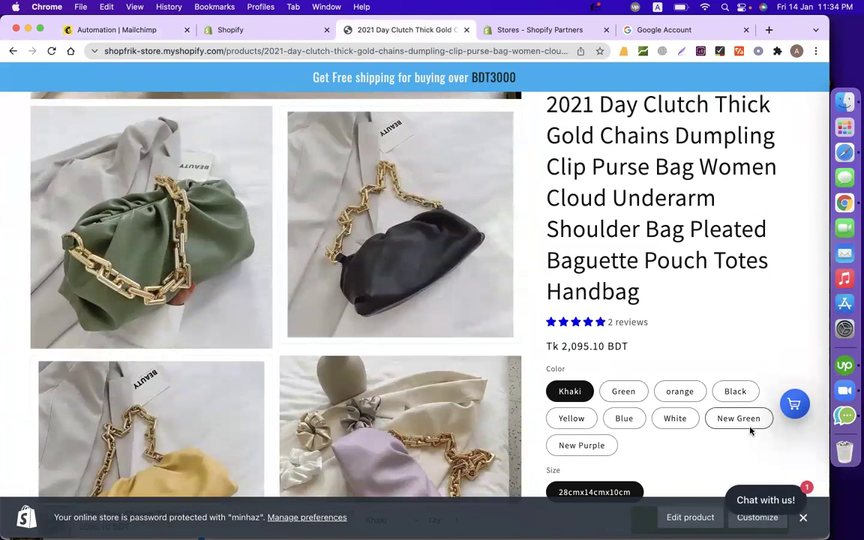
scroll(682, 435, down, 2)
scroll(687, 450, down, 1)
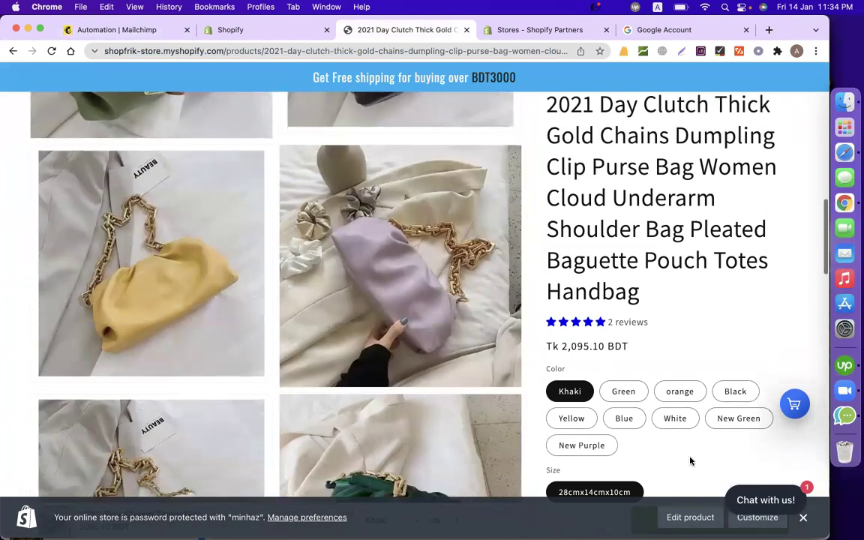
scroll(690, 459, up, 5)
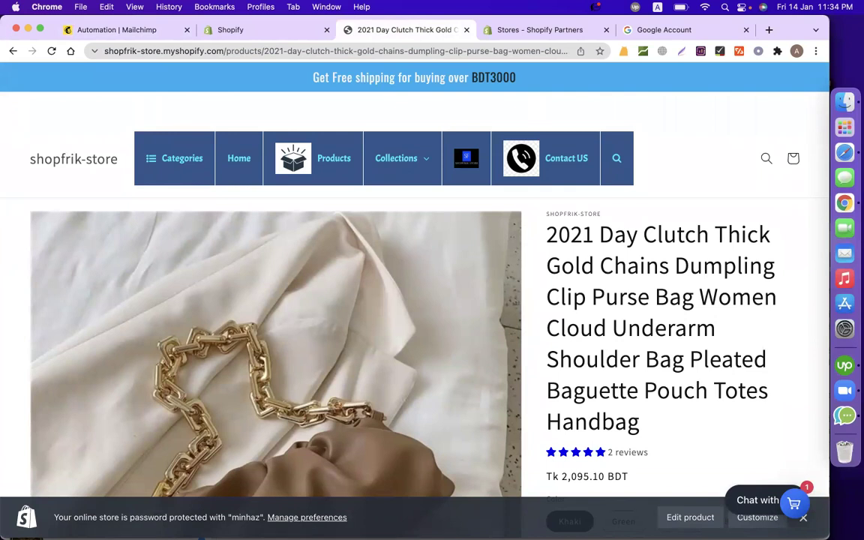
click(227, 30)
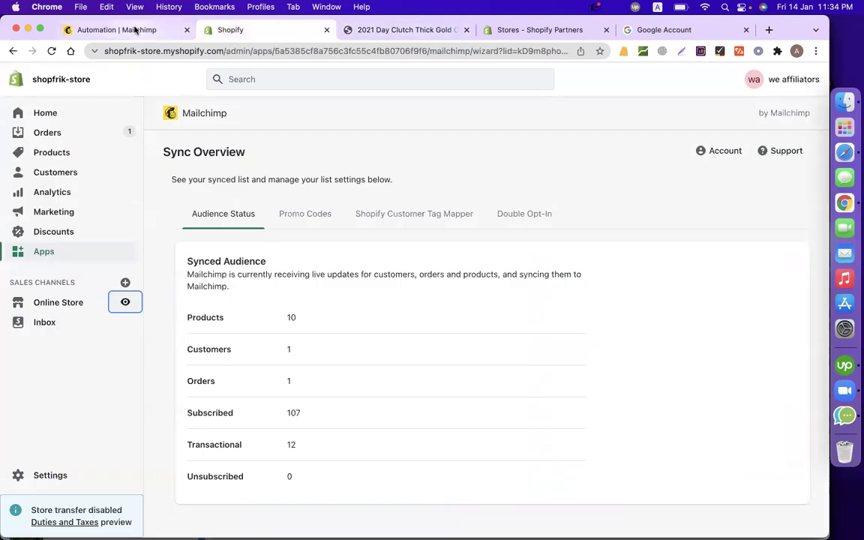
Return to the Abandoned Cart Notification draft in the Automation | Mailchimp tab.
click(120, 30)
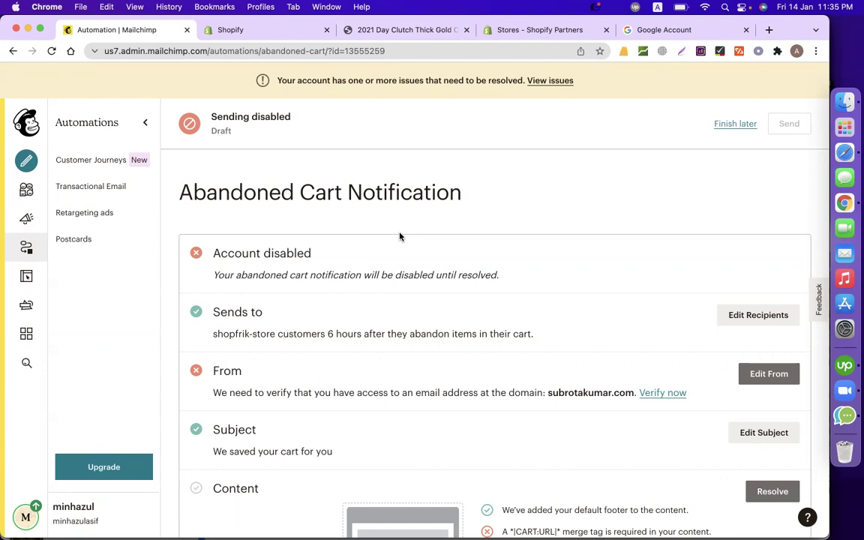
Start editing the From section's sender name and e-mail address.
scroll(399, 236, down, 4)
scroll(399, 233, up, 1)
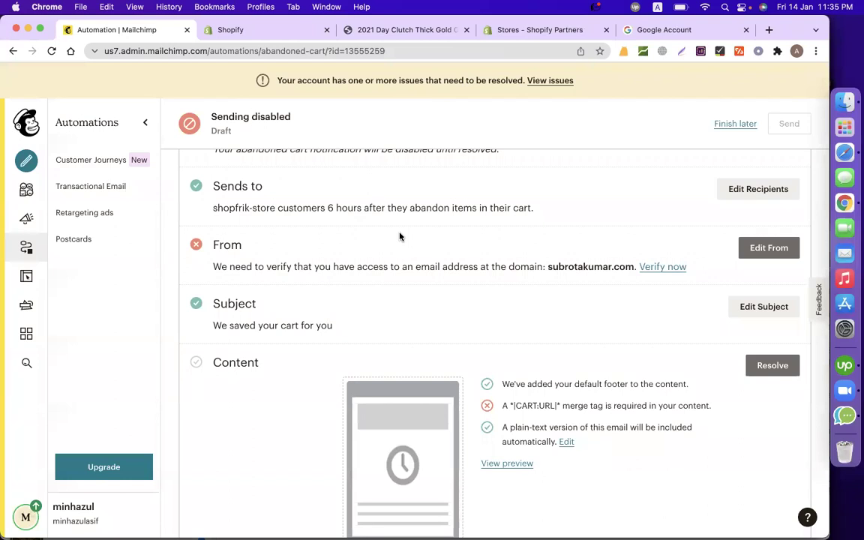
click(751, 252)
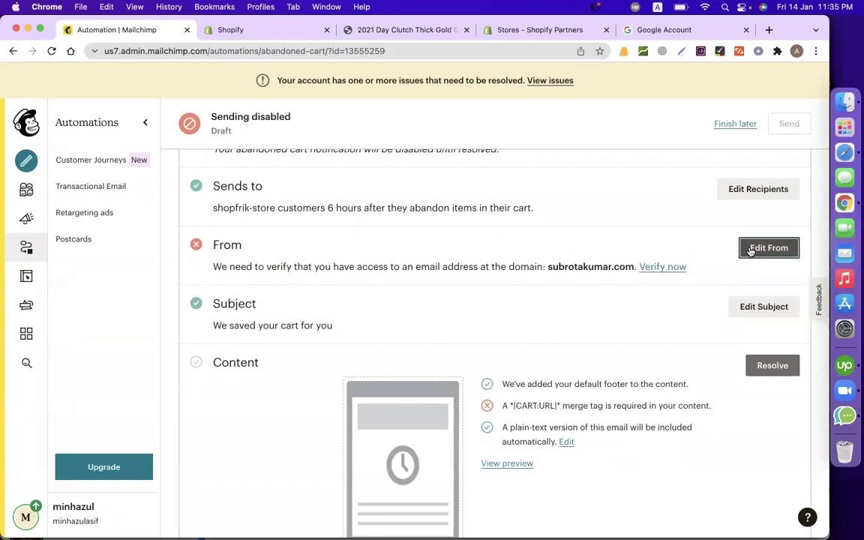
click(602, 289)
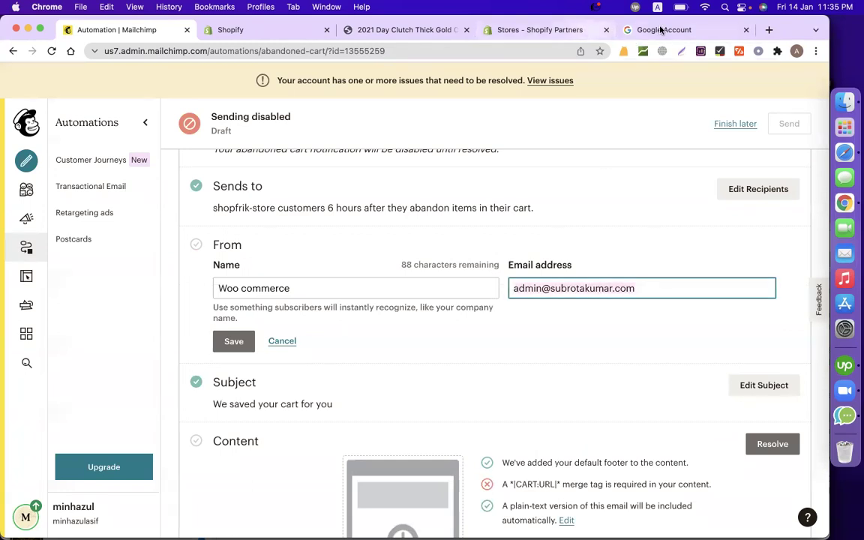
Copy the Google account's e-mail, paste it as sender address, and save the sender.
click(653, 29)
right_click(719, 188)
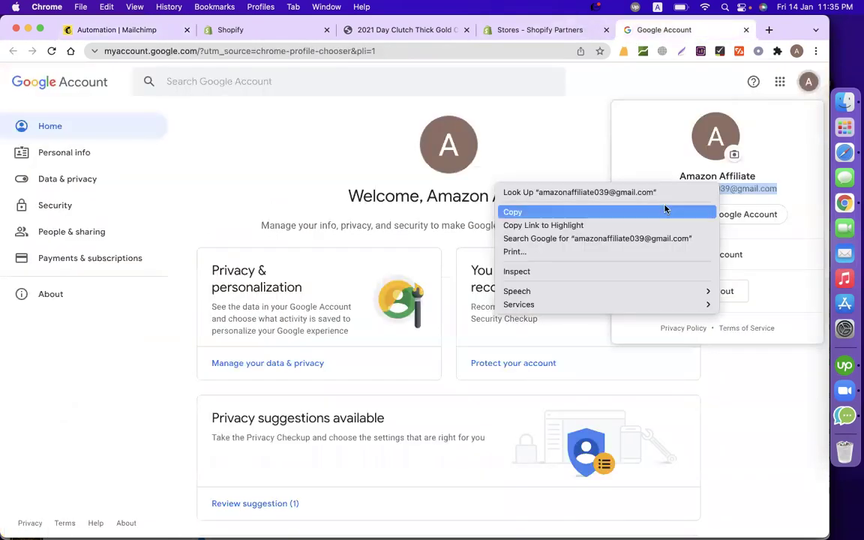
click(650, 213)
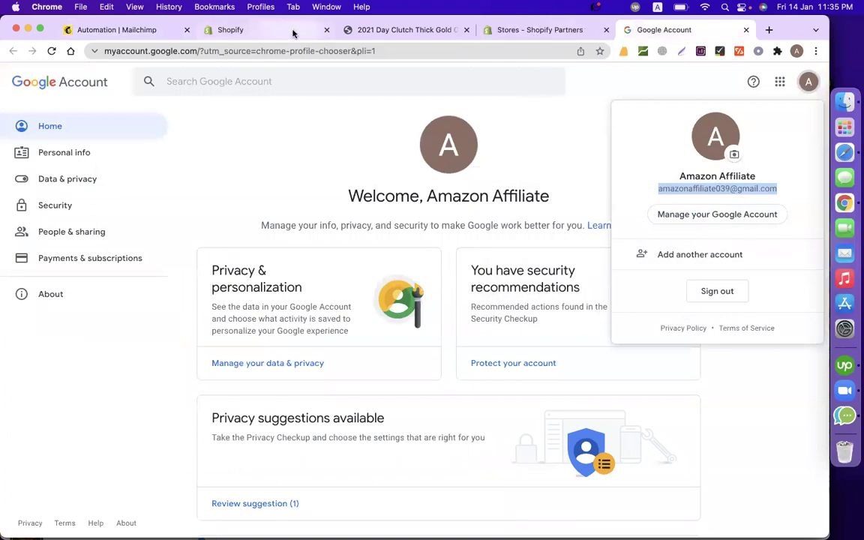
click(296, 34)
click(116, 34)
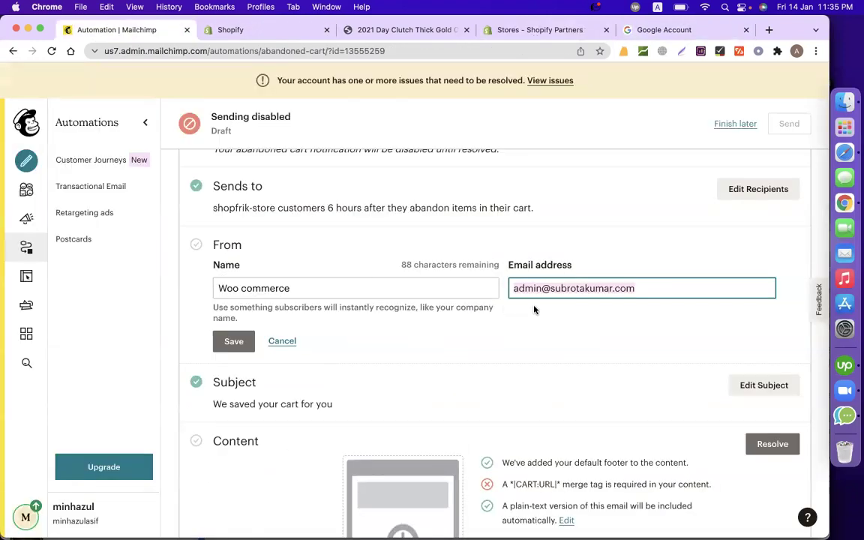
key(super+v)
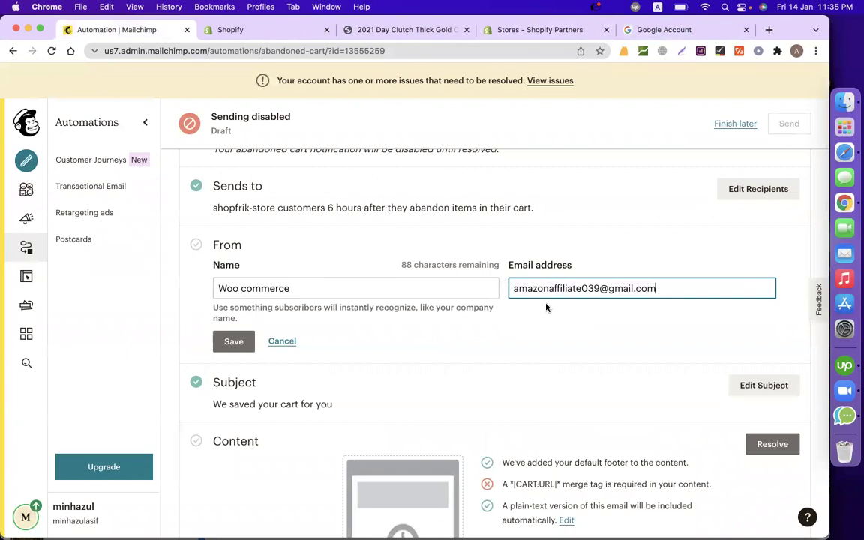
click(233, 342)
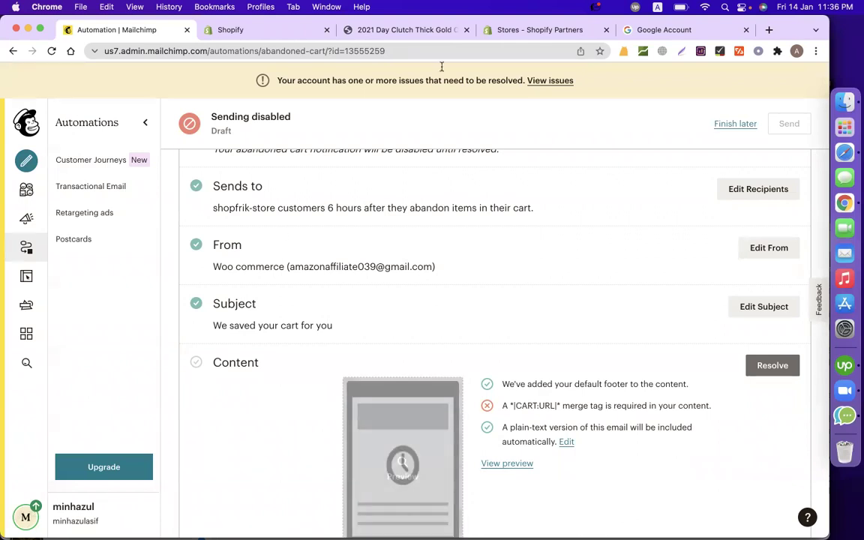
Load fiverr.com in the Google Account tab.
click(666, 32)
click(335, 52)
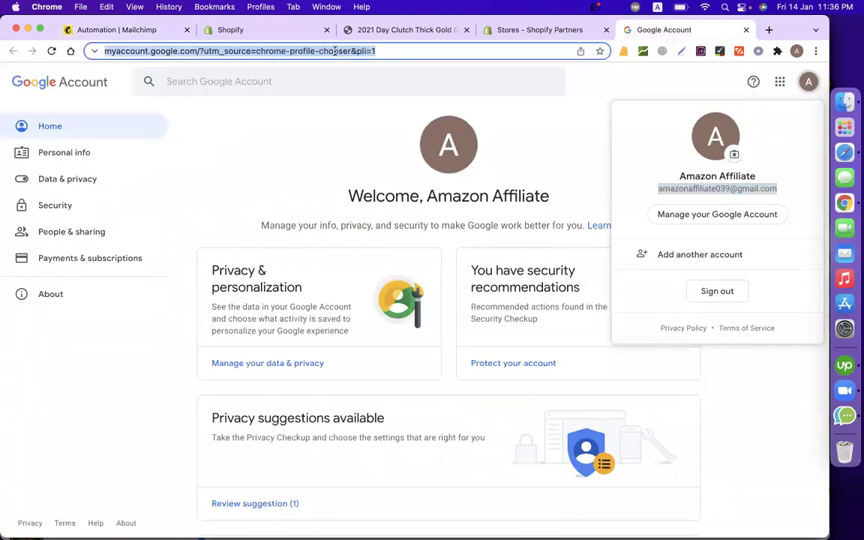
text(fiverr.com)
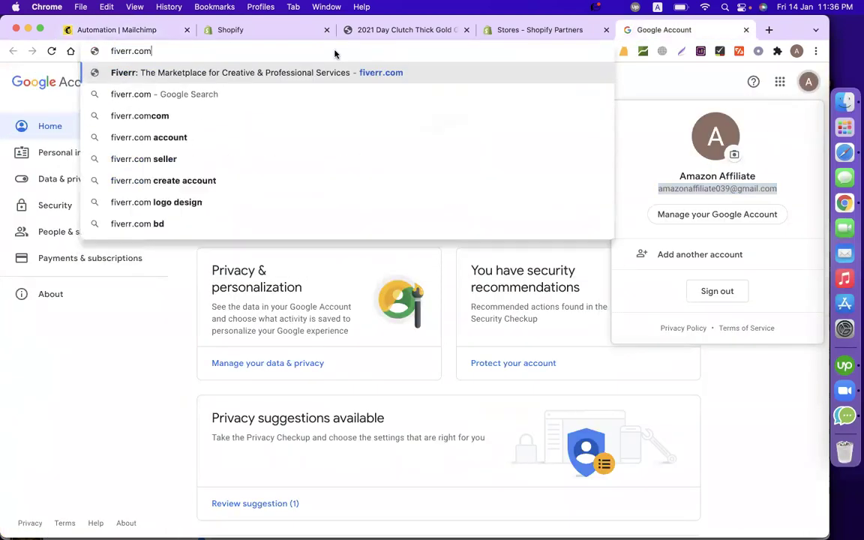
key(Return)
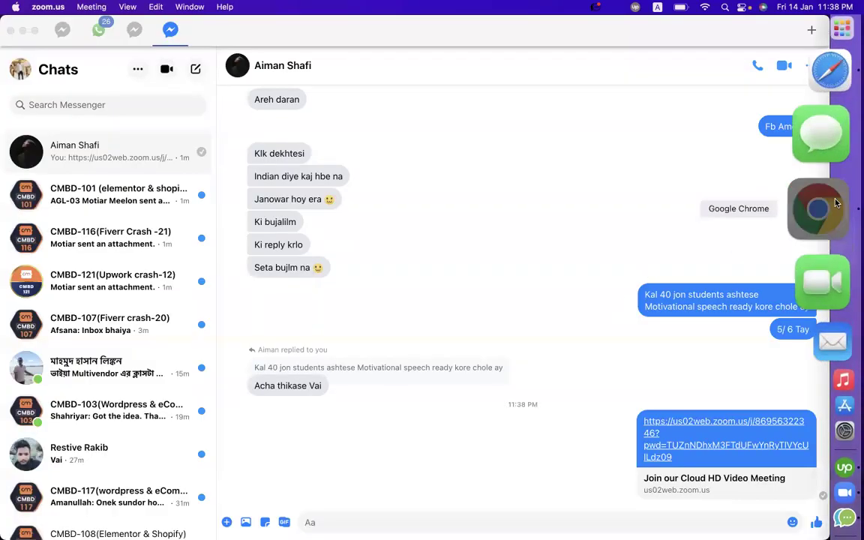
Switch to the Amazon profile's browser window and return to the Mailchimp abandoned-cart automation.
click(837, 202)
click(796, 51)
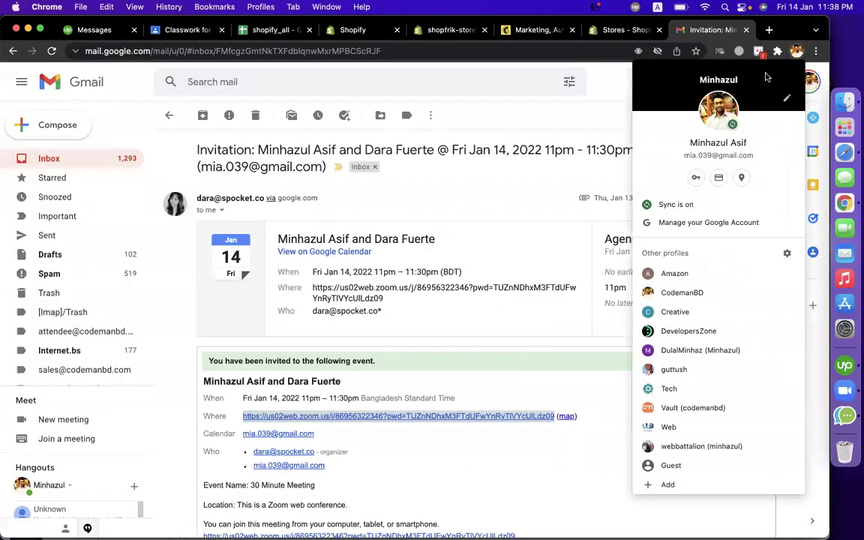
click(673, 273)
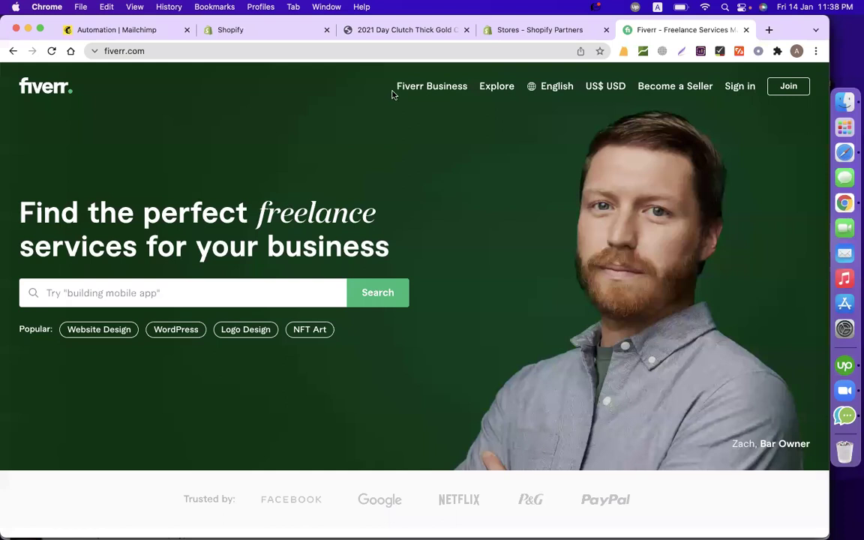
click(376, 30)
click(254, 30)
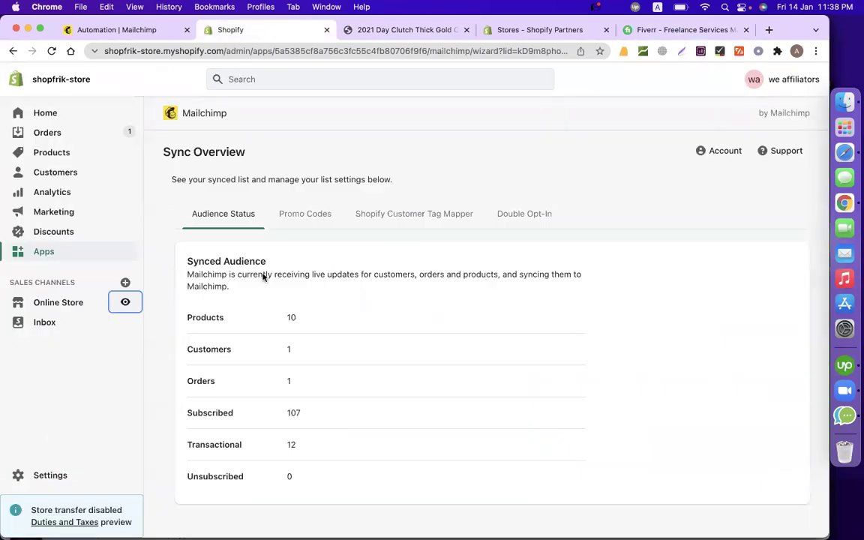
click(113, 31)
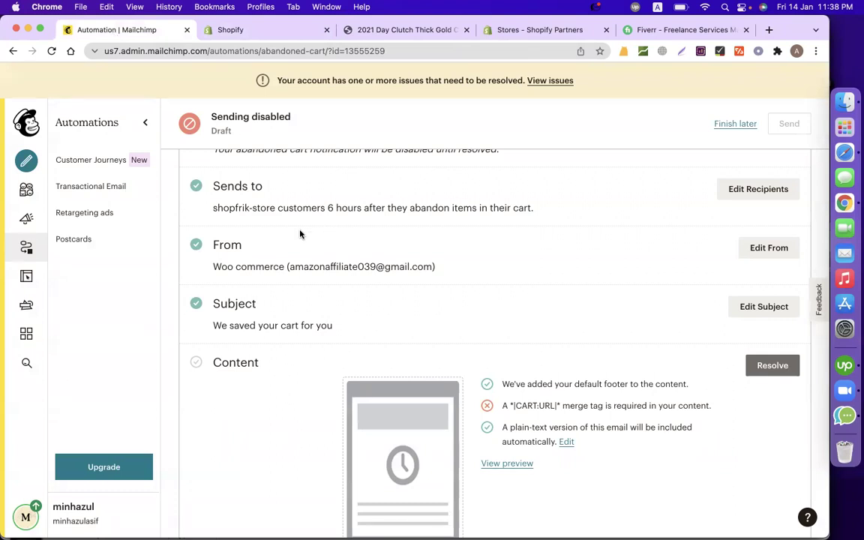
Search the messenger chats for 'said' and send that contact the pasted Zoom meeting link.
click(841, 414)
click(91, 106)
text(said)
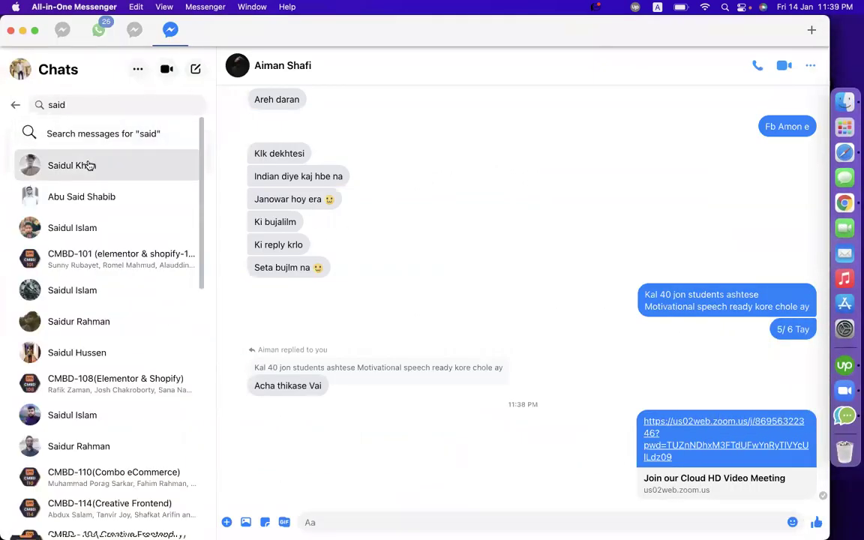
click(86, 164)
key(super+v)
key(Return)
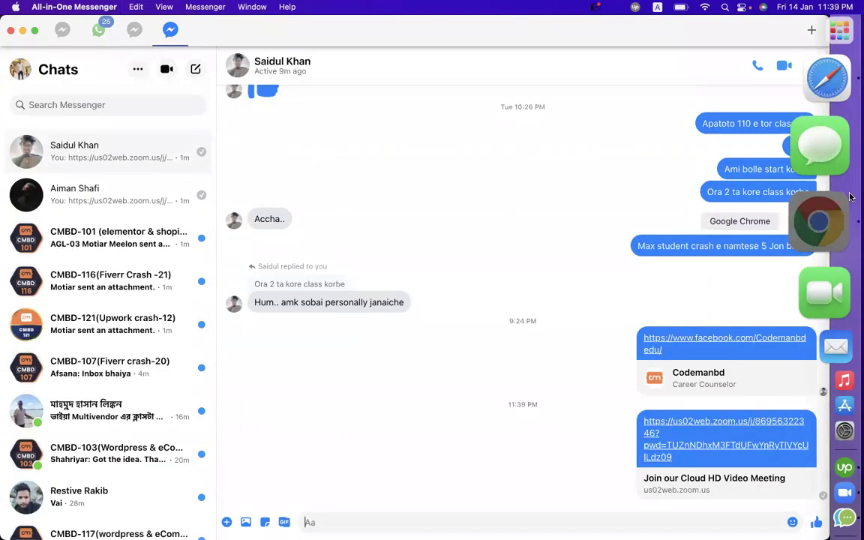
click(840, 225)
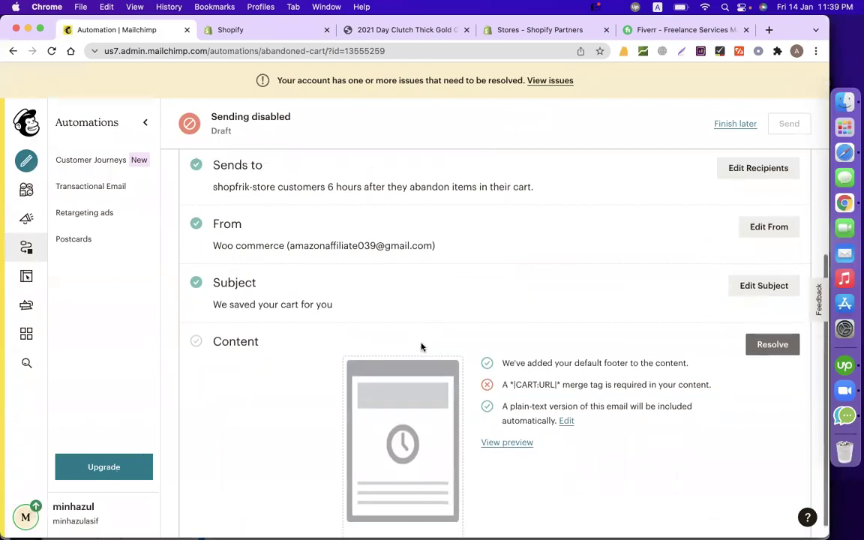
Resolve the email's Content issue and continue to design with the Abandoned Cart template.
scroll(421, 347, up, 3)
scroll(421, 346, down, 2)
scroll(421, 347, down, 1)
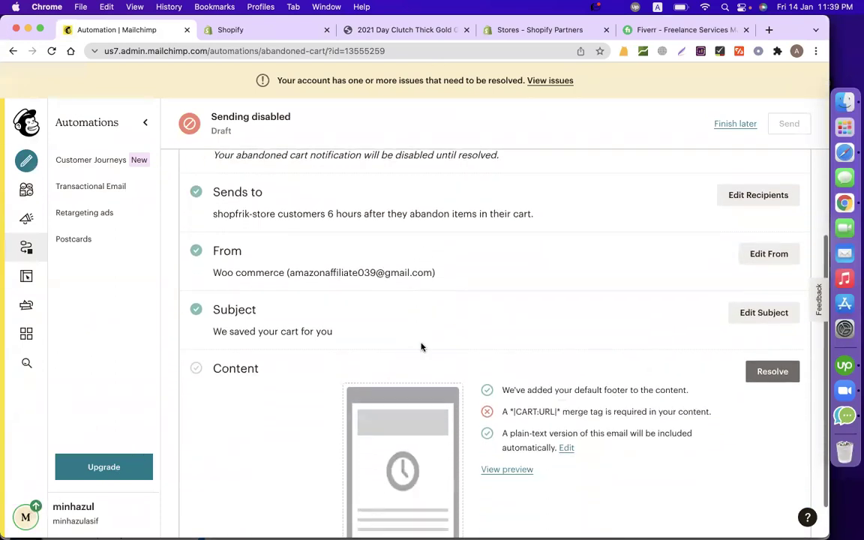
scroll(652, 330, down, 2)
click(773, 330)
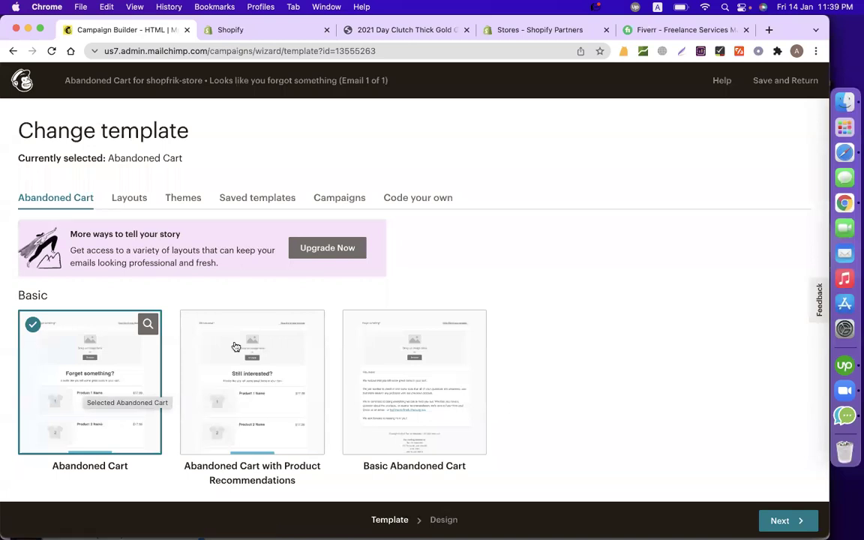
click(784, 521)
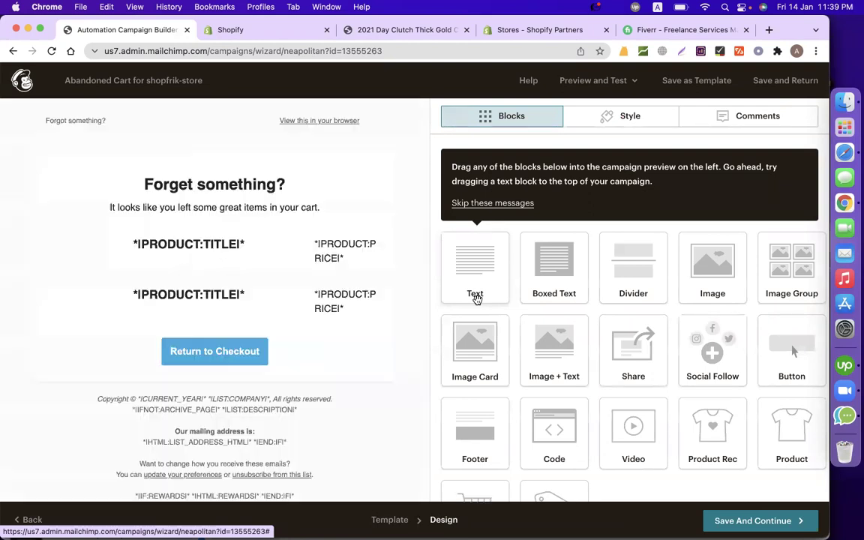
mouse_move(328, 193)
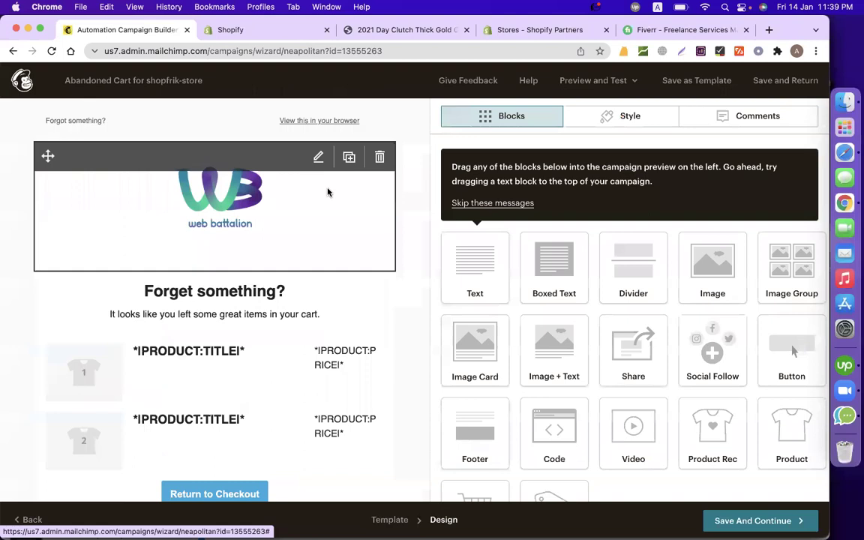
scroll(226, 236, down, 2)
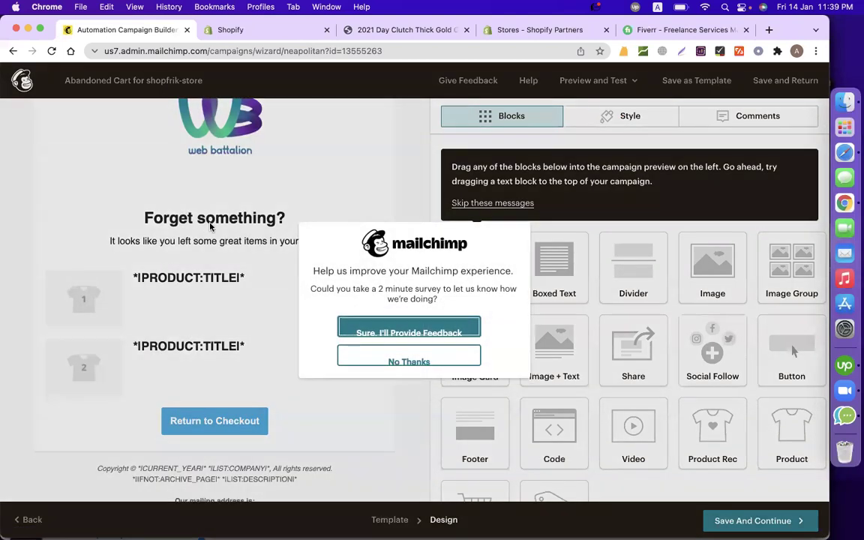
click(385, 359)
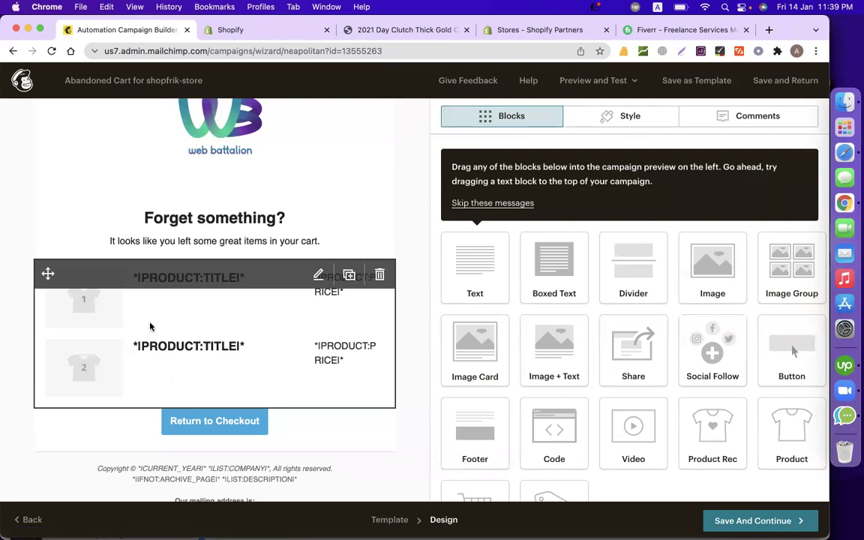
scroll(150, 326, down, 2)
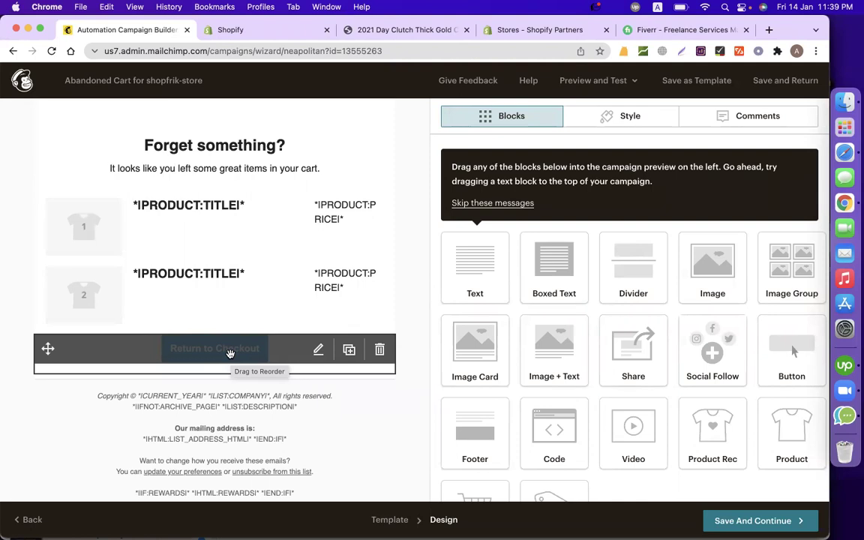
scroll(230, 354, up, 5)
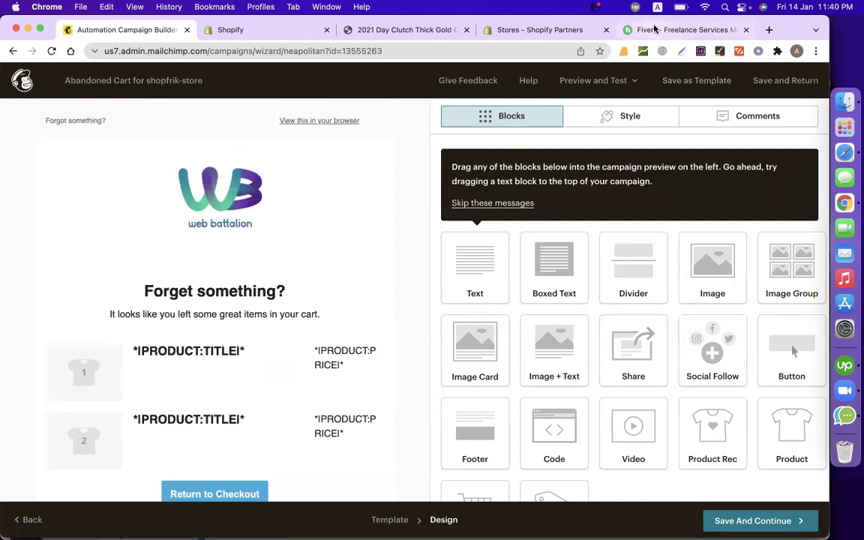
Search Fiverr for 'mailchimp for shopify' gigs.
click(683, 30)
click(208, 292)
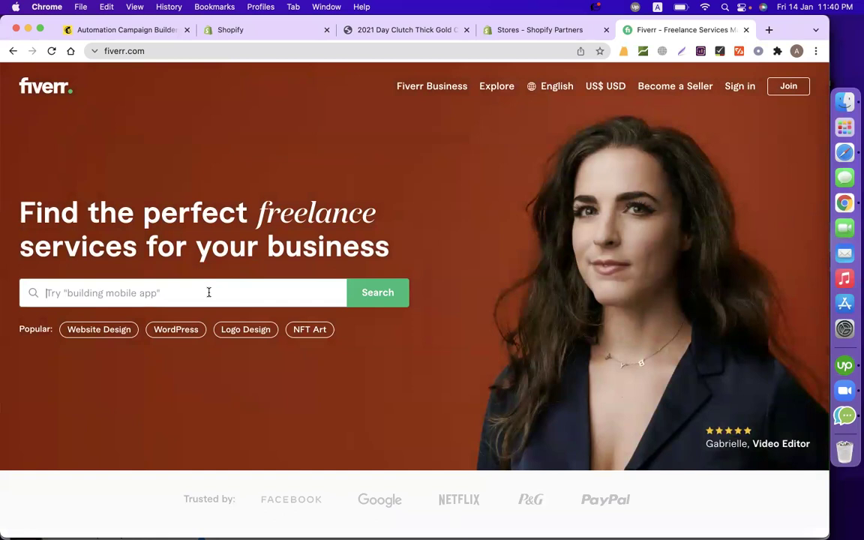
text(mailchimp for shopify)
key(Return)
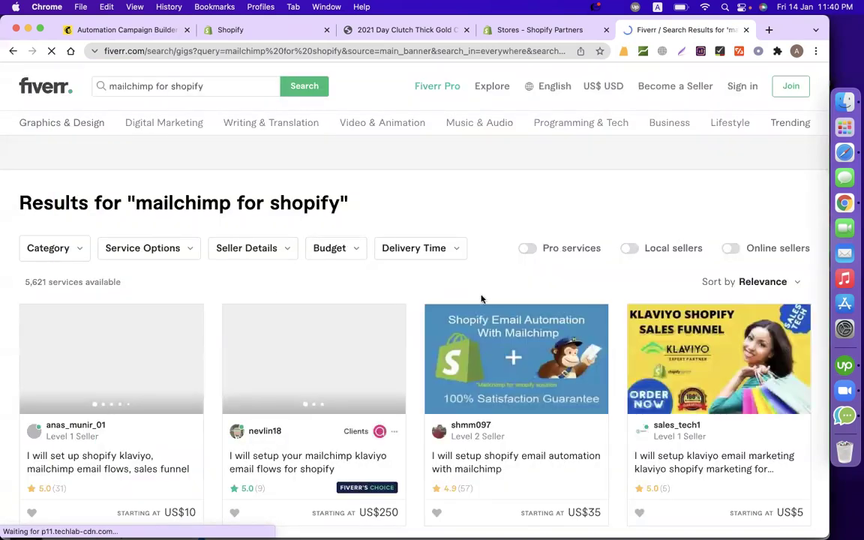
Scroll the gig results past the Join Fiverr prompt, then switch to the store's Mailchimp Sync Overview.
scroll(481, 295, down, 2)
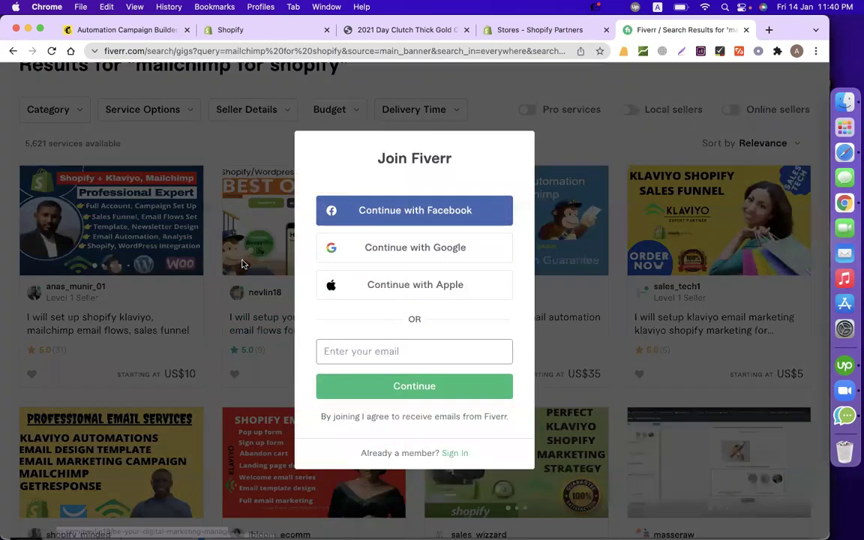
click(549, 123)
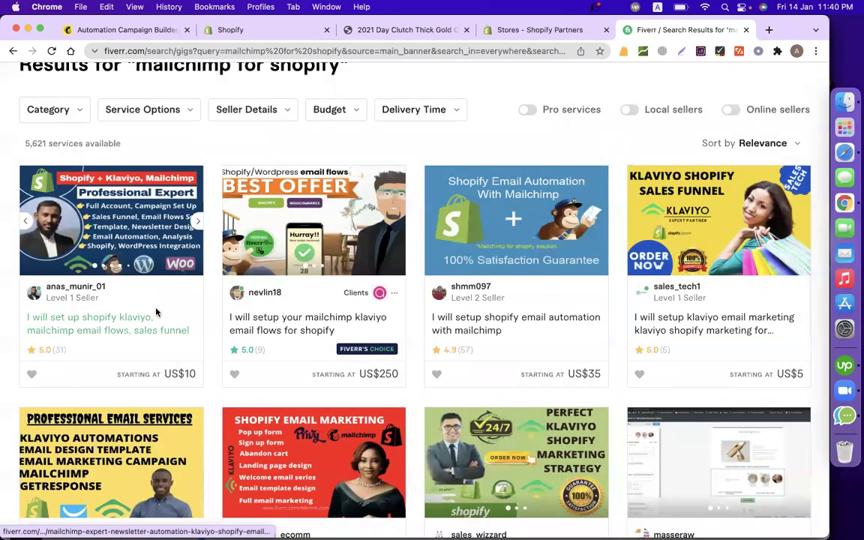
scroll(156, 312, down, 5)
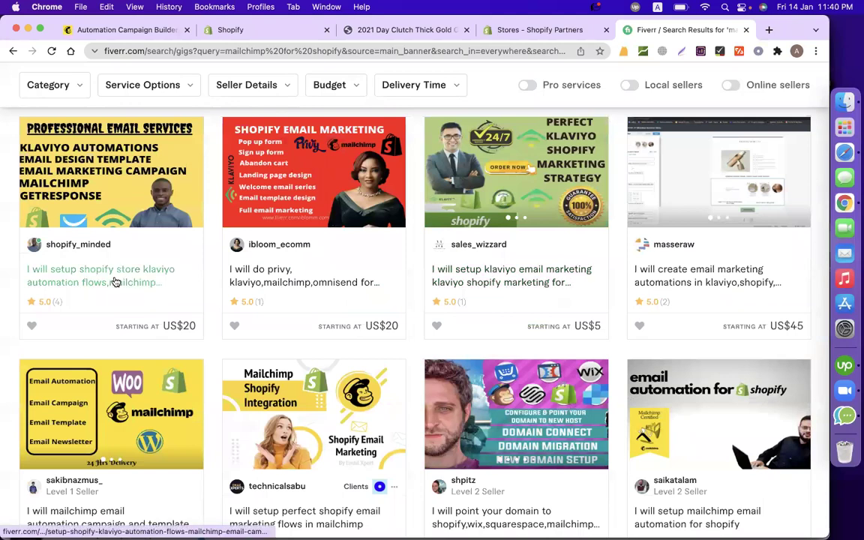
scroll(114, 282, up, 5)
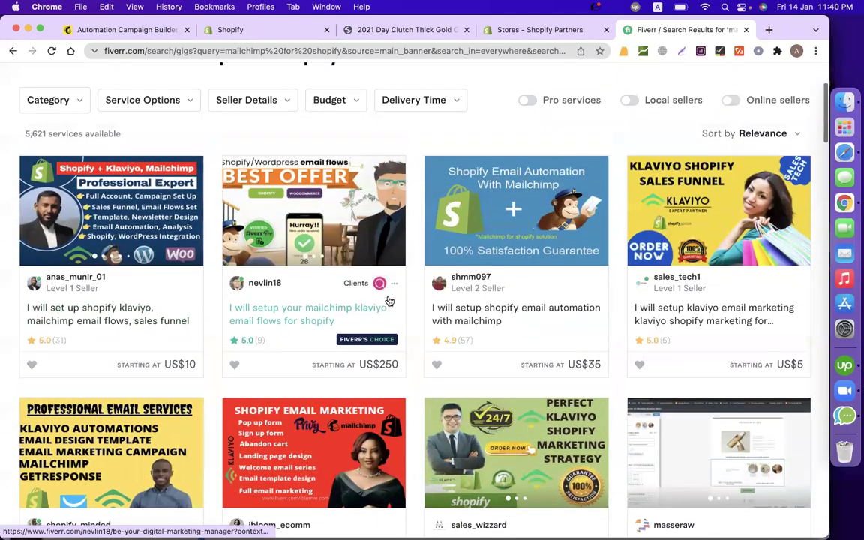
scroll(739, 328, down, 8)
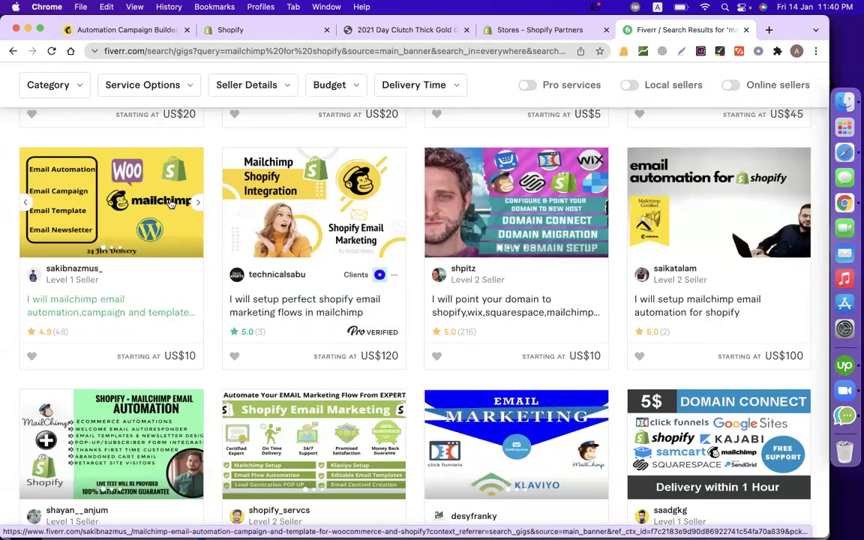
click(248, 34)
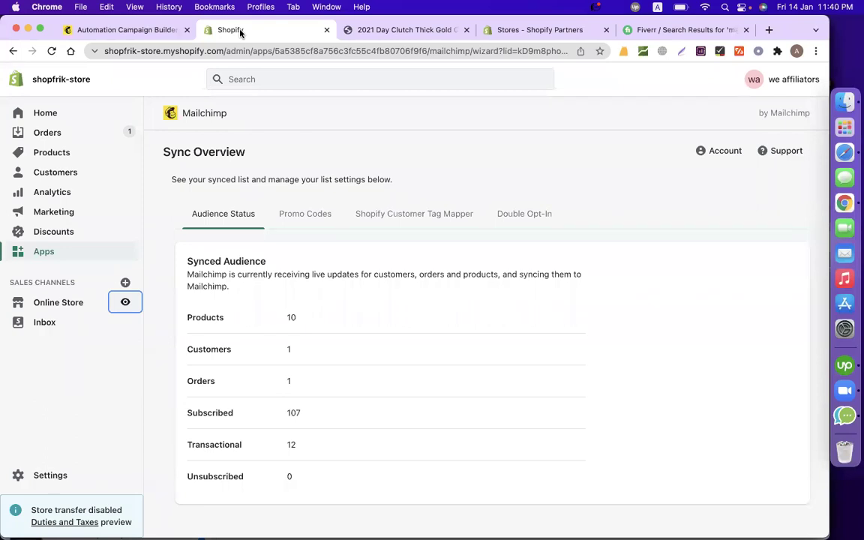
Go back to the abandoned-cart email design editor and look over its layout.
click(147, 30)
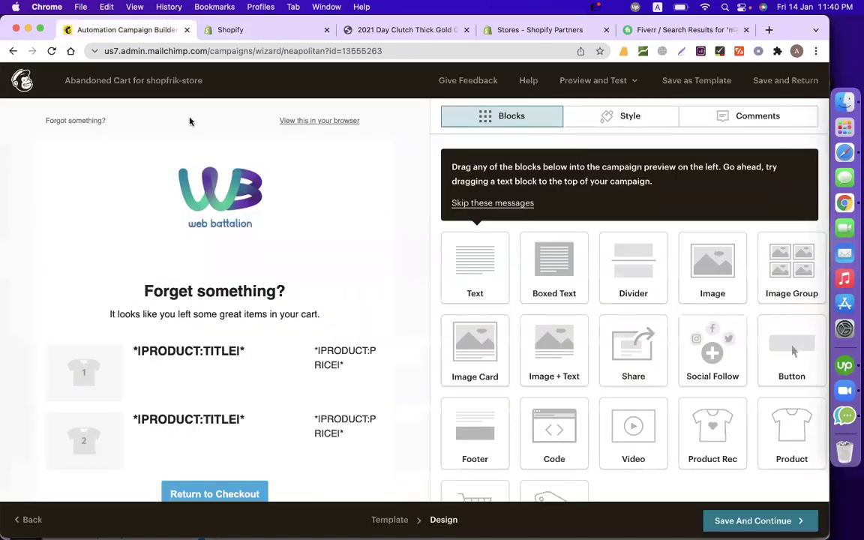
scroll(255, 326, down, 5)
scroll(255, 325, up, 4)
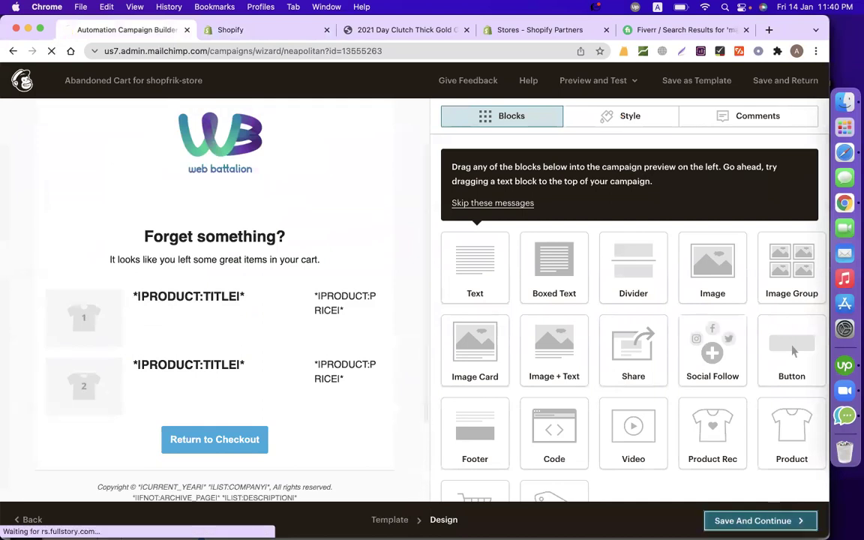
mouse_move(324, 336)
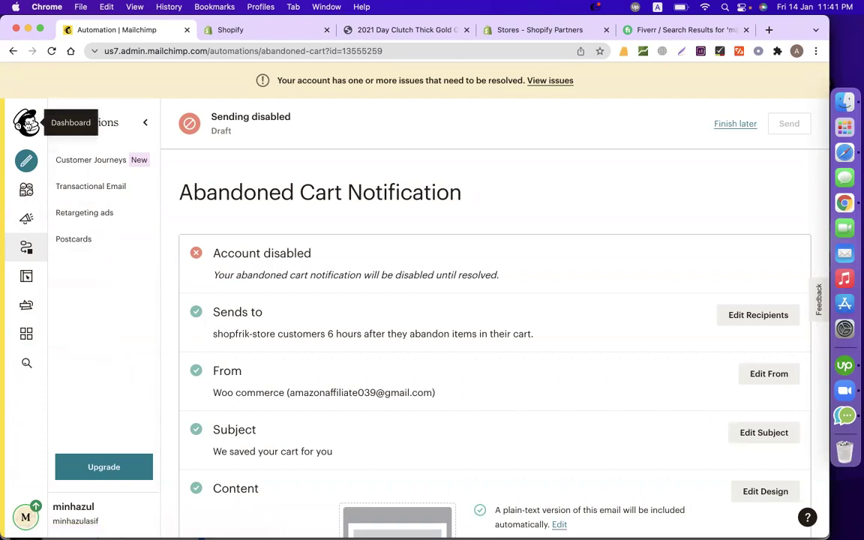
Go from the Dashboard to the Campaigns page listing all campaigns.
click(27, 124)
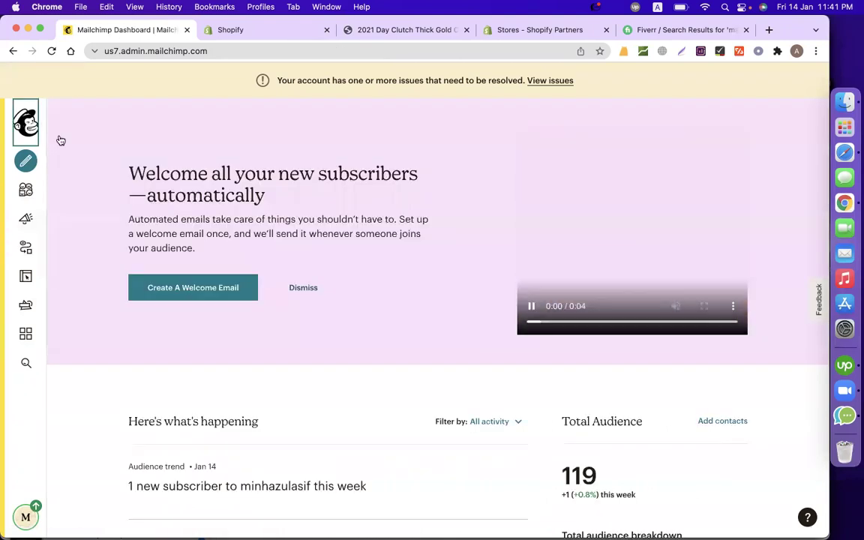
scroll(367, 270, down, 3)
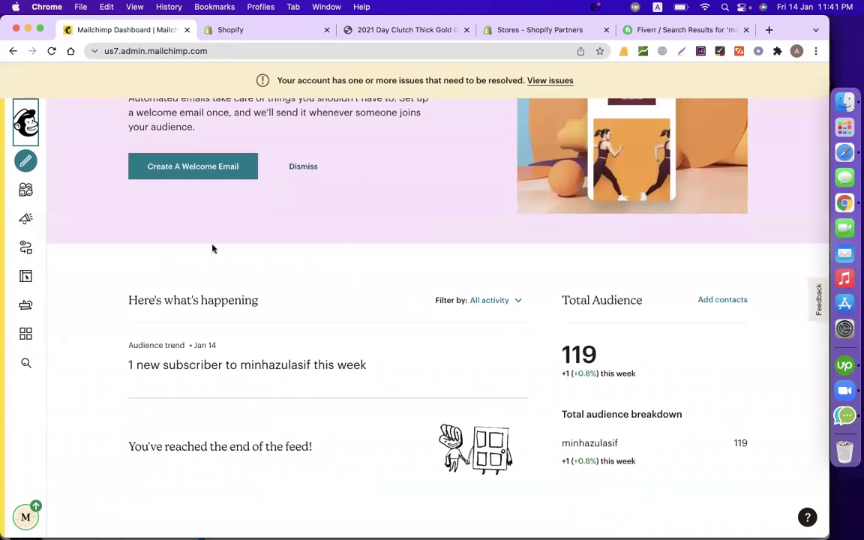
click(24, 224)
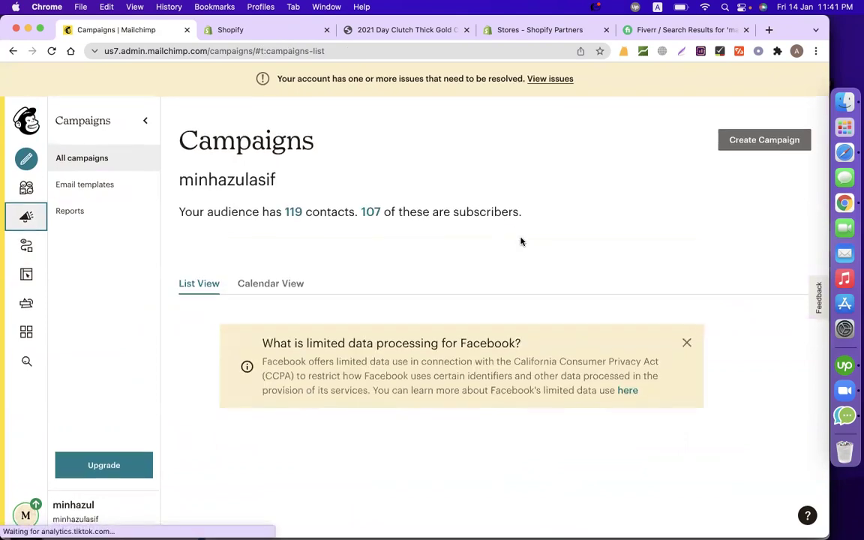
scroll(622, 272, down, 5)
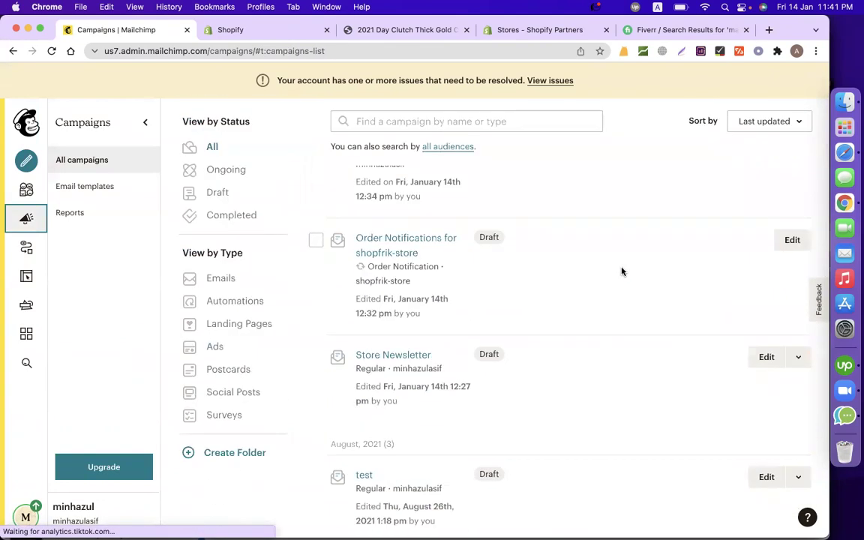
scroll(621, 271, down, 10)
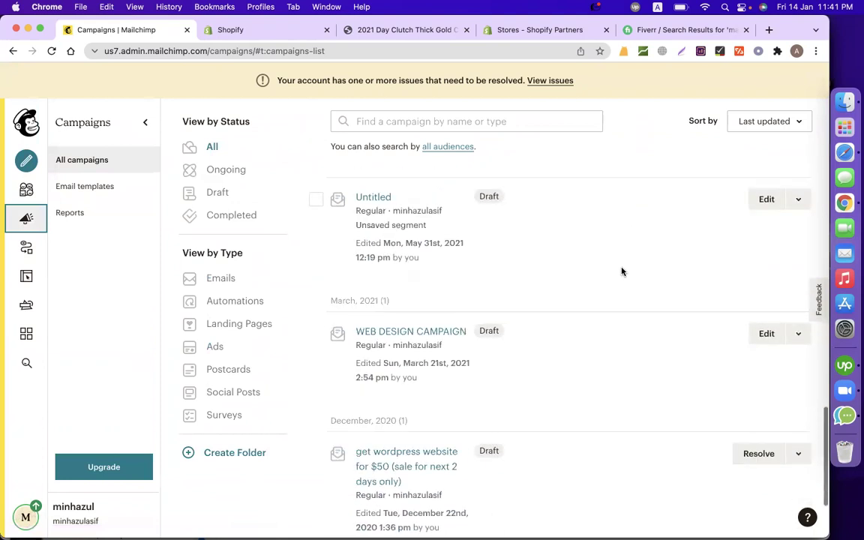
scroll(622, 271, up, 15)
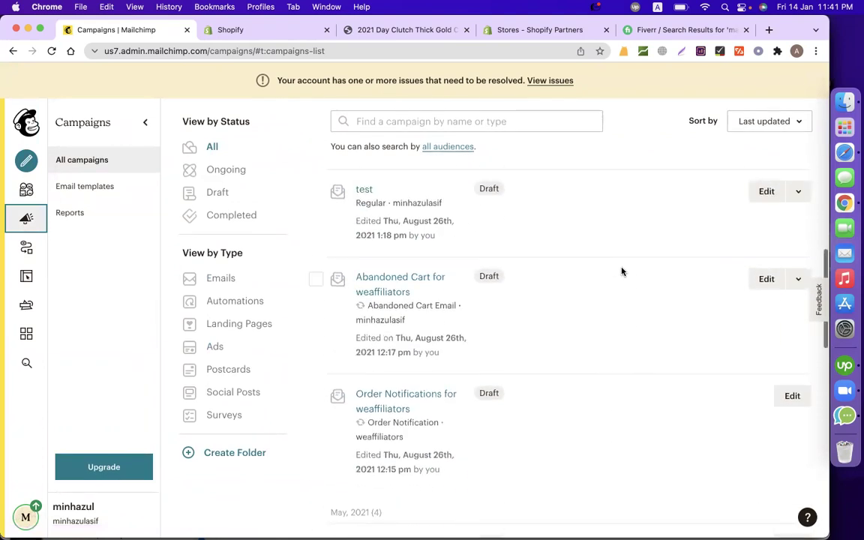
scroll(622, 271, down, 5)
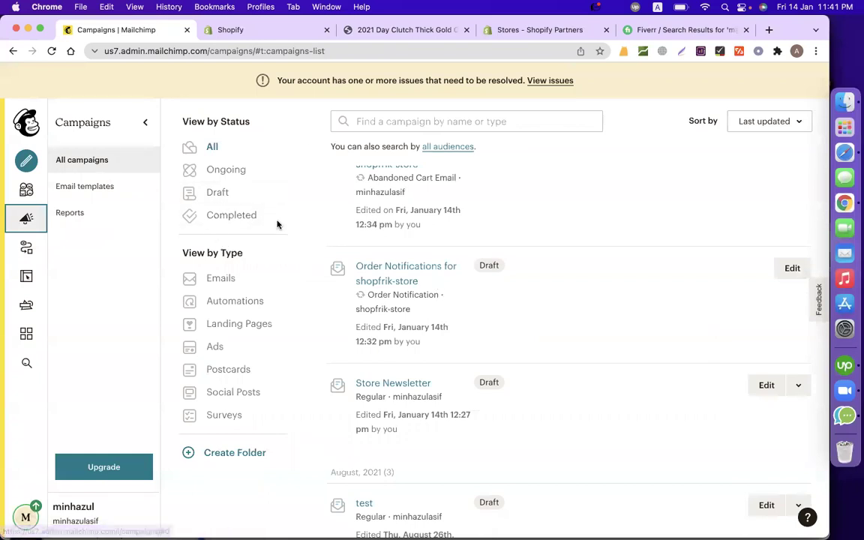
scroll(505, 222, up, 3)
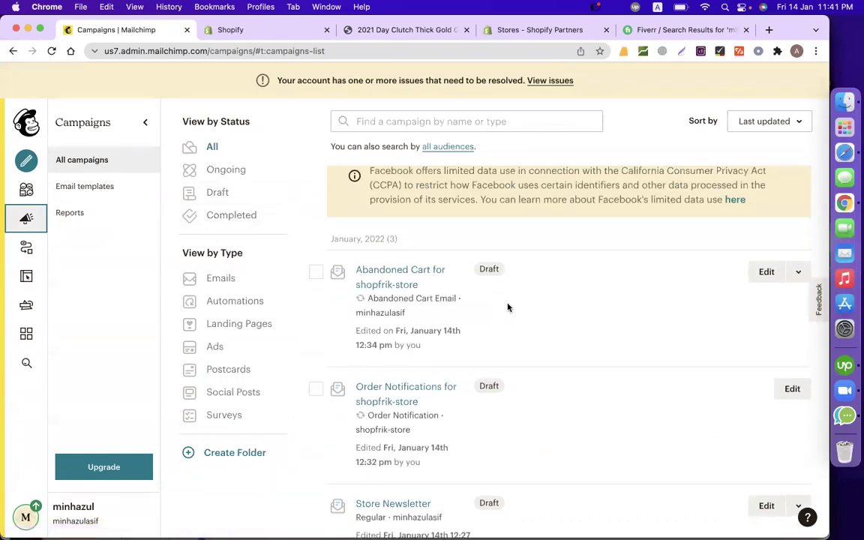
scroll(601, 368, down, 15)
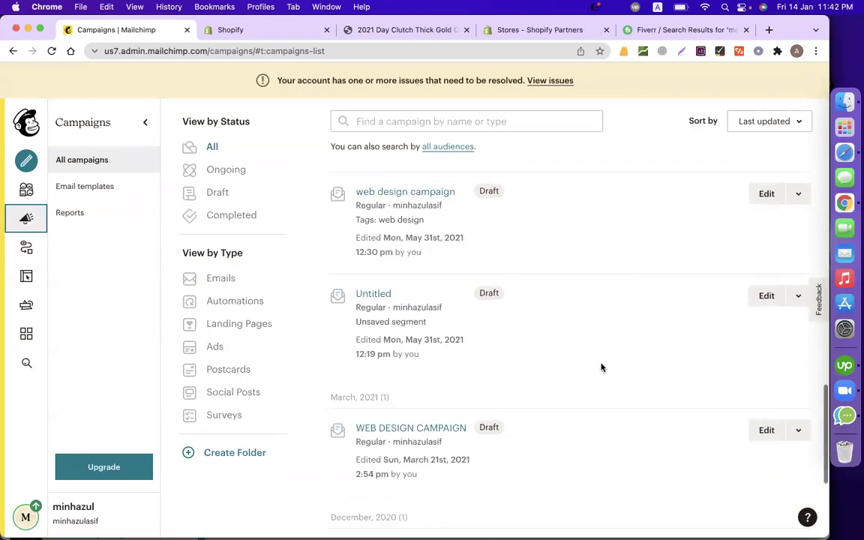
scroll(601, 368, up, 15)
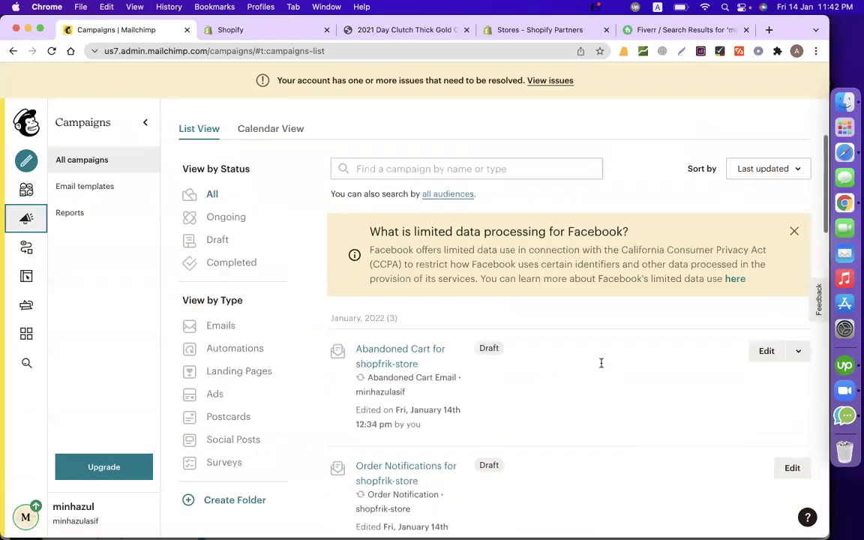
scroll(601, 368, down, 10)
scroll(601, 367, up, 10)
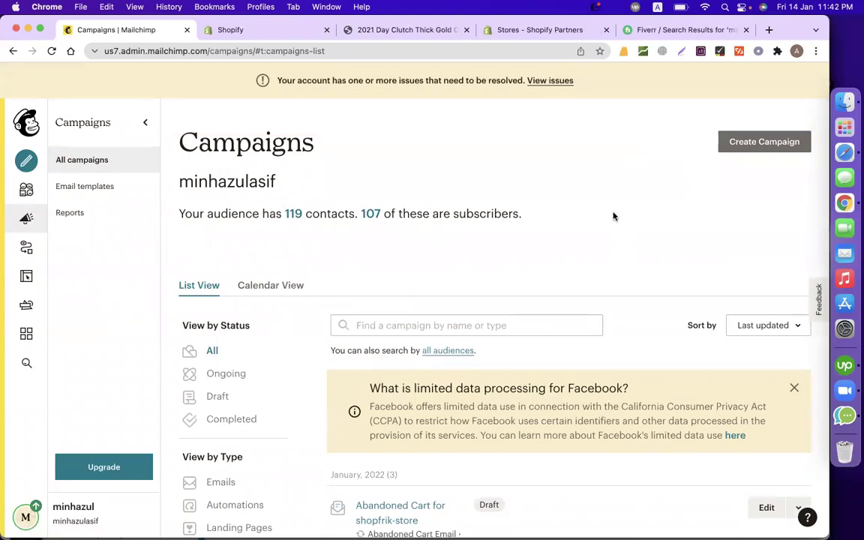
click(423, 31)
click(504, 31)
click(433, 31)
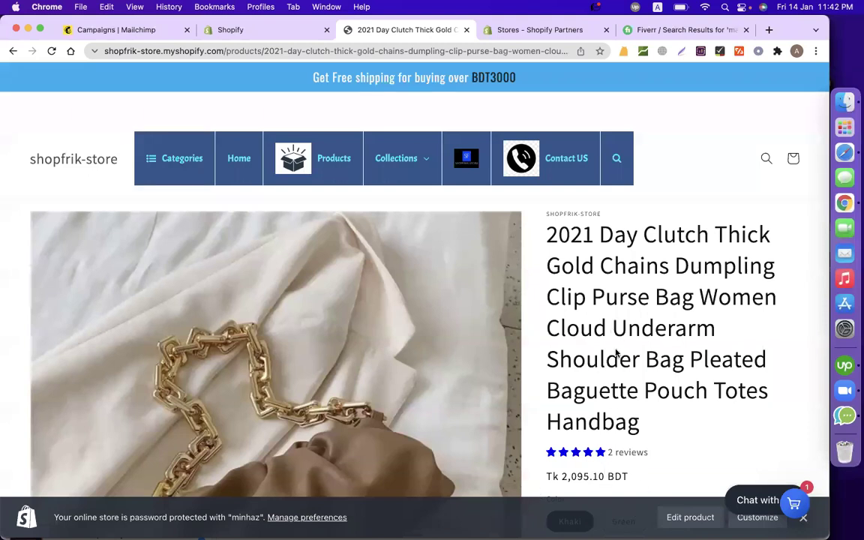
click(136, 31)
double_click(285, 141)
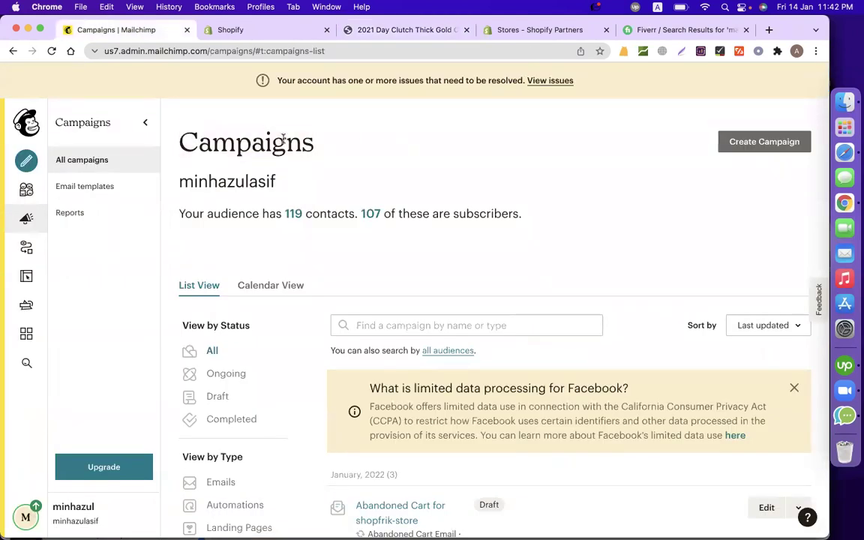
drag(285, 141, 110, 199)
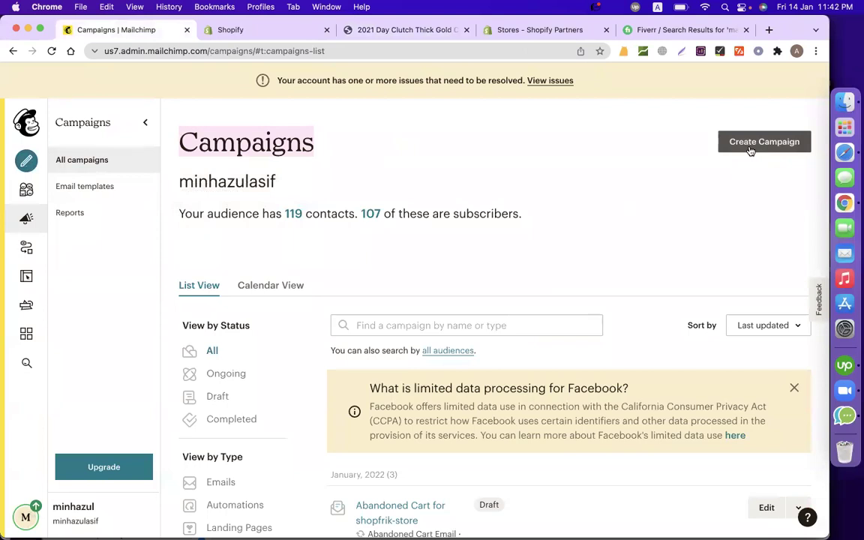
scroll(652, 271, down, 5)
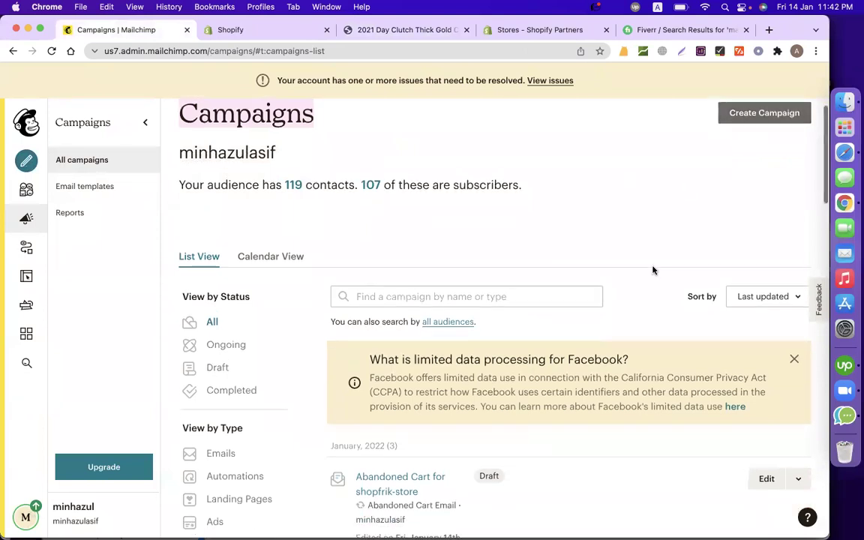
scroll(571, 270, down, 4)
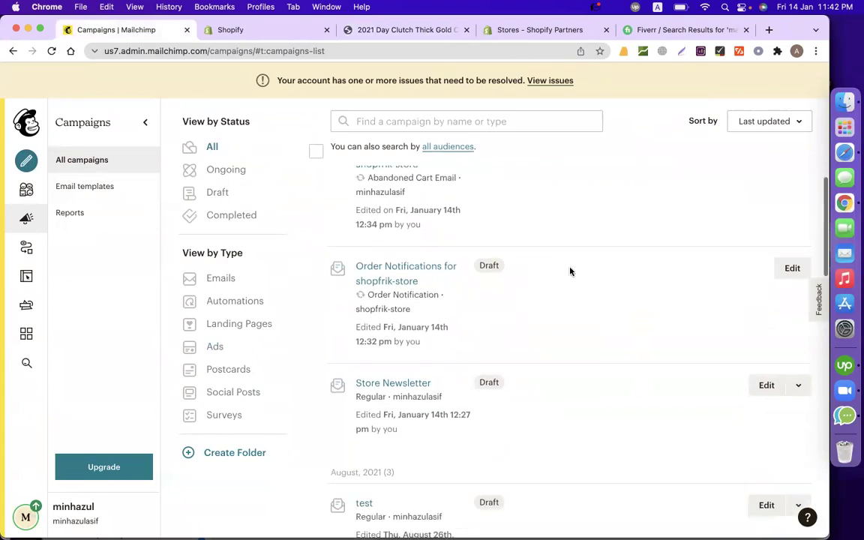
scroll(495, 266, up, 1)
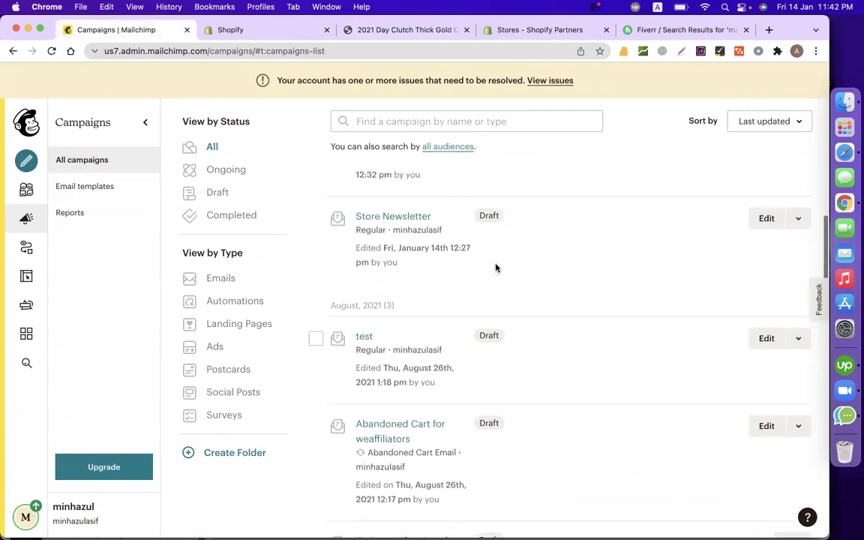
Open the Store Newsletter draft, glance at the clutch bag page, then edit its design.
click(400, 217)
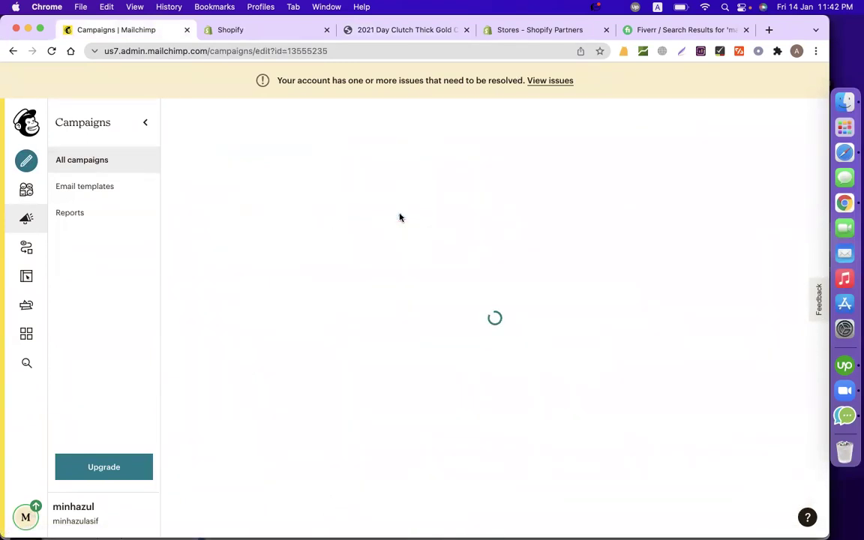
click(393, 32)
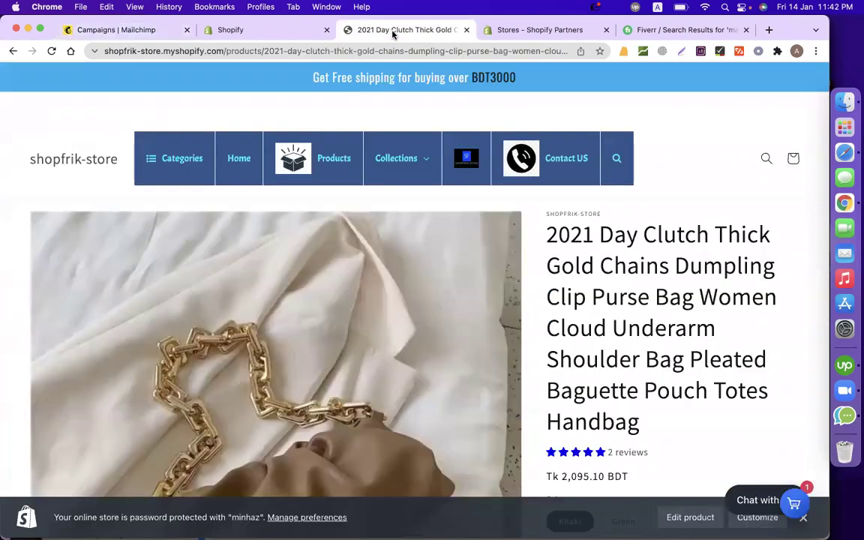
scroll(325, 227, down, 3)
click(142, 30)
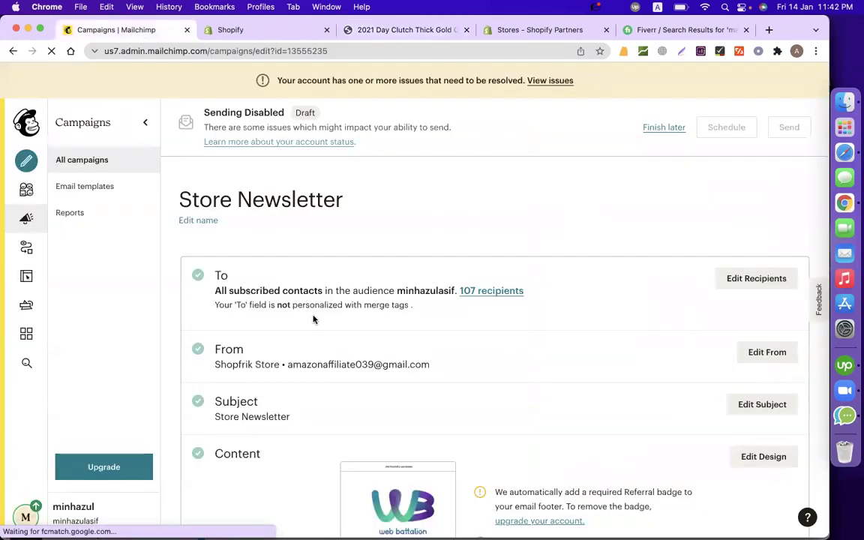
scroll(566, 364, down, 3)
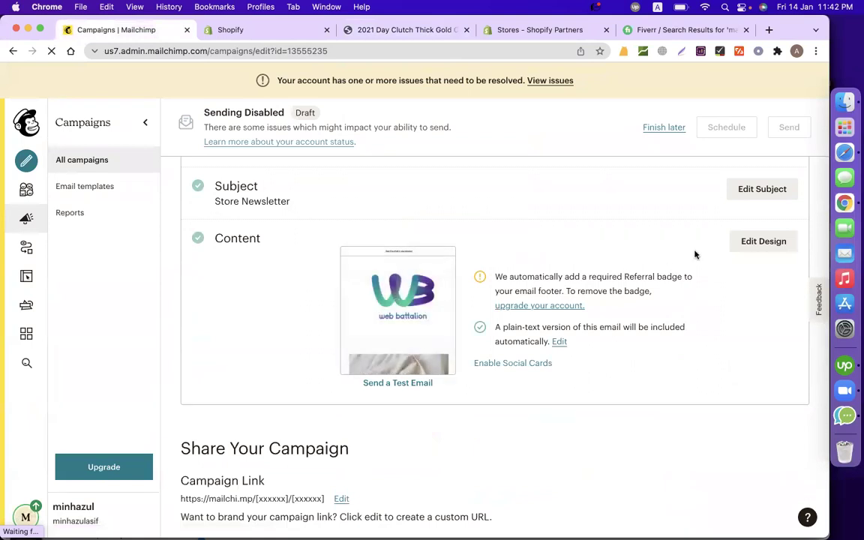
click(751, 242)
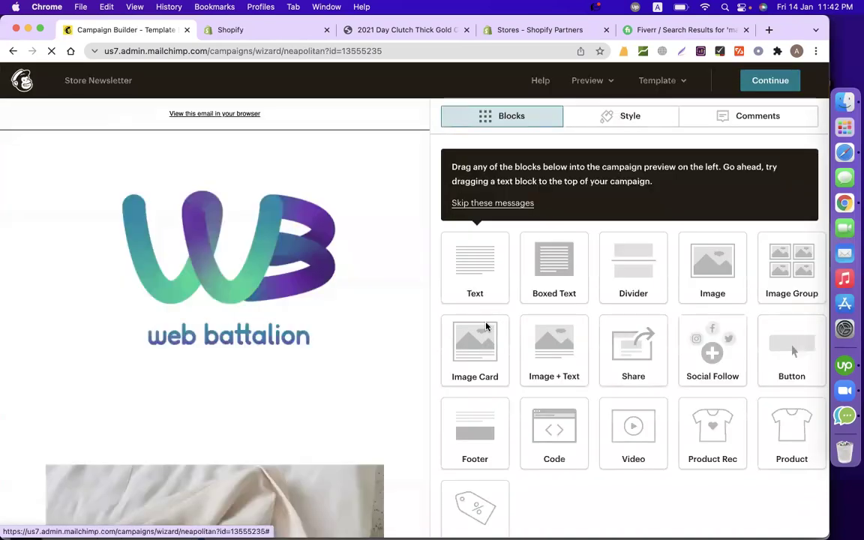
scroll(304, 263, down, 10)
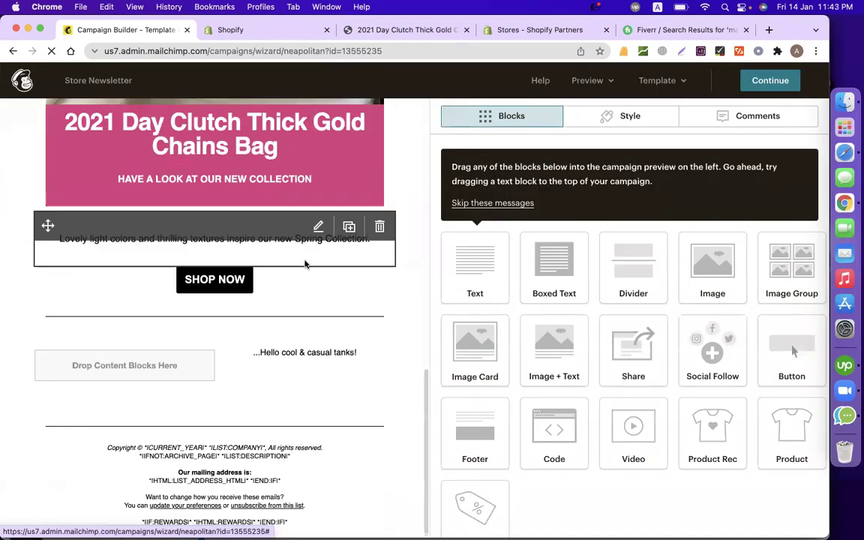
scroll(305, 263, up, 8)
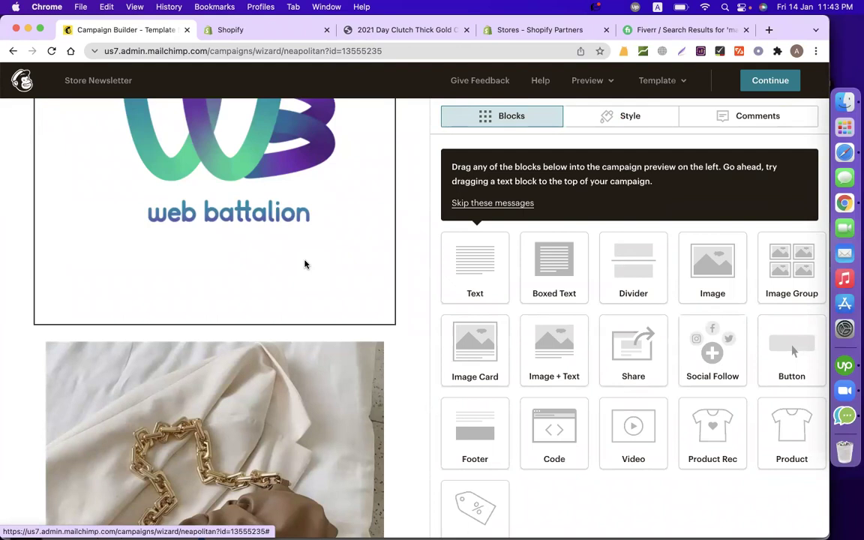
scroll(304, 265, down, 8)
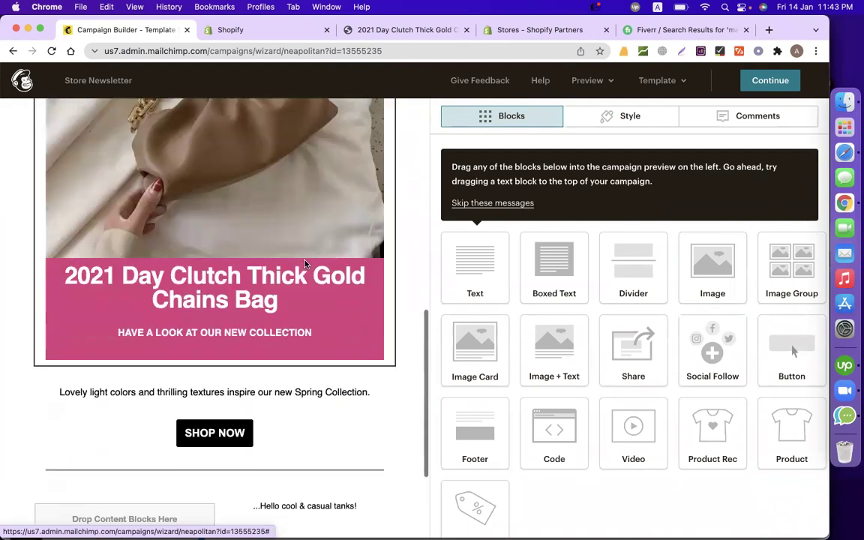
scroll(113, 338, down, 3)
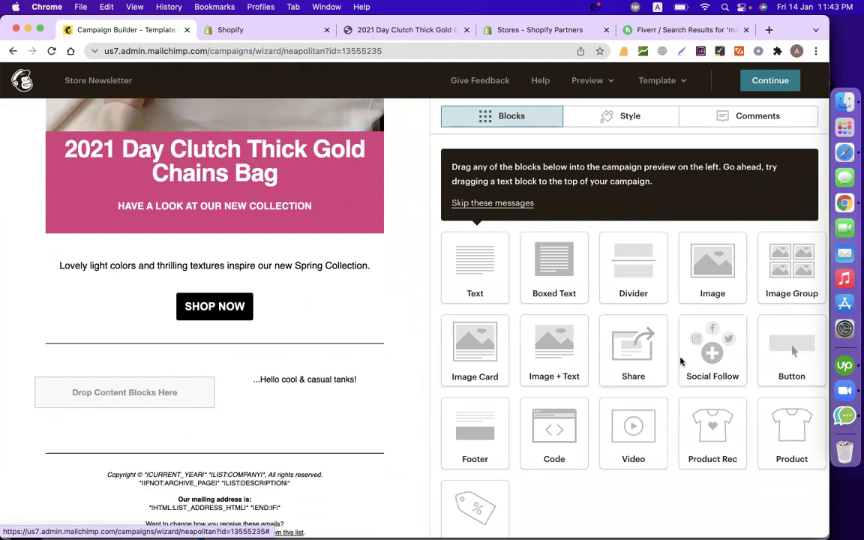
drag(679, 359, 181, 344)
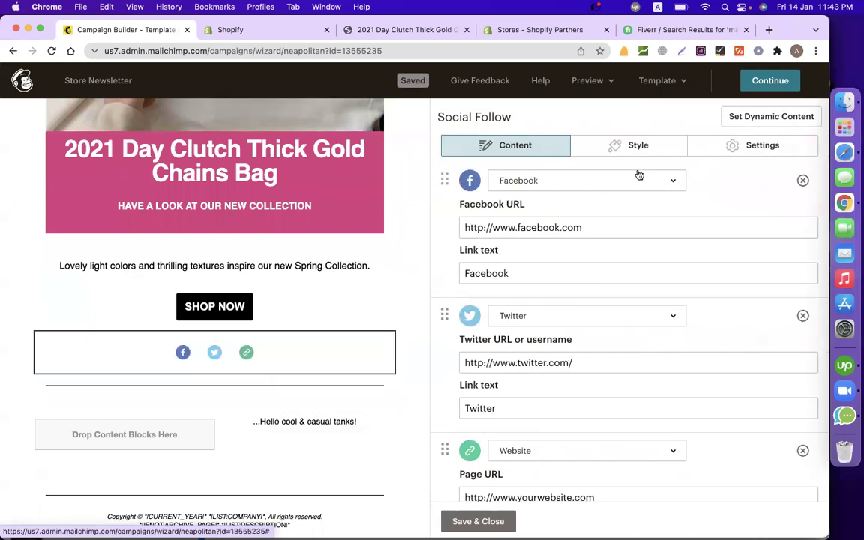
Style the Social Follow icons as coloured, outlined icons in a large row layout.
click(761, 147)
scroll(621, 356, down, 2)
scroll(600, 375, down, 1)
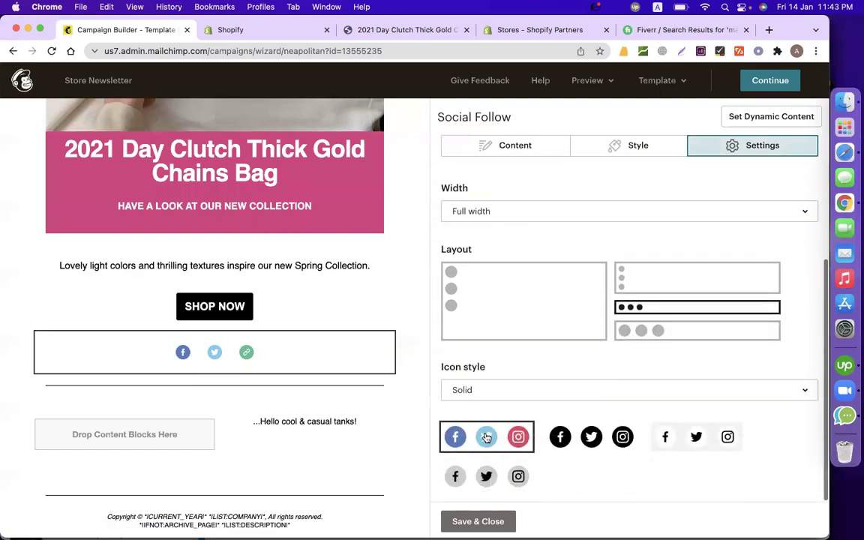
click(579, 437)
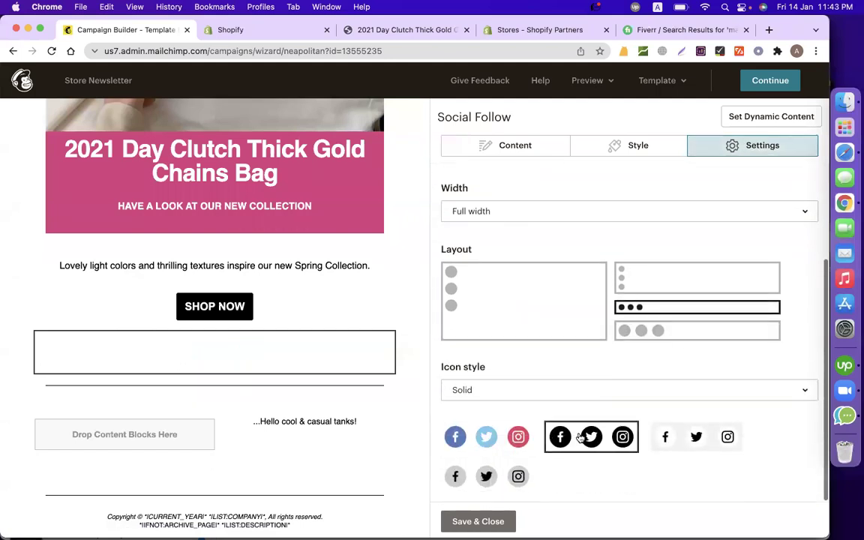
click(475, 392)
click(472, 449)
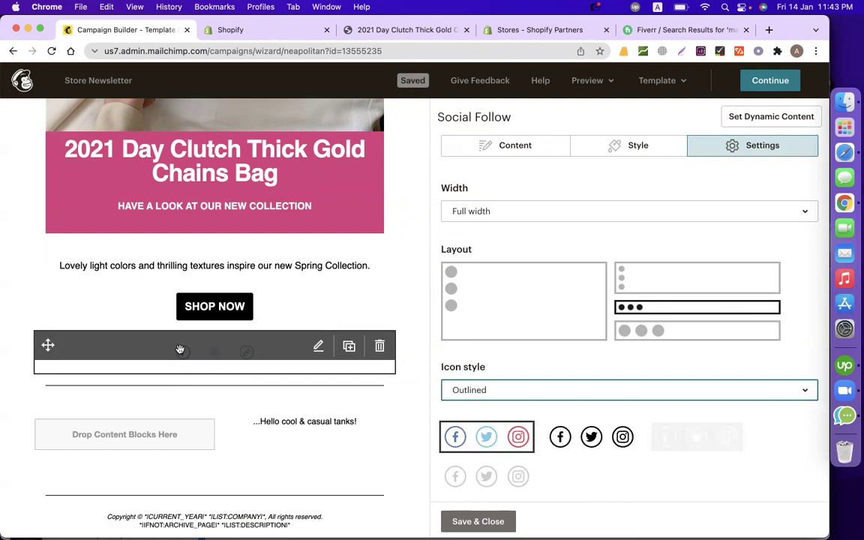
click(644, 334)
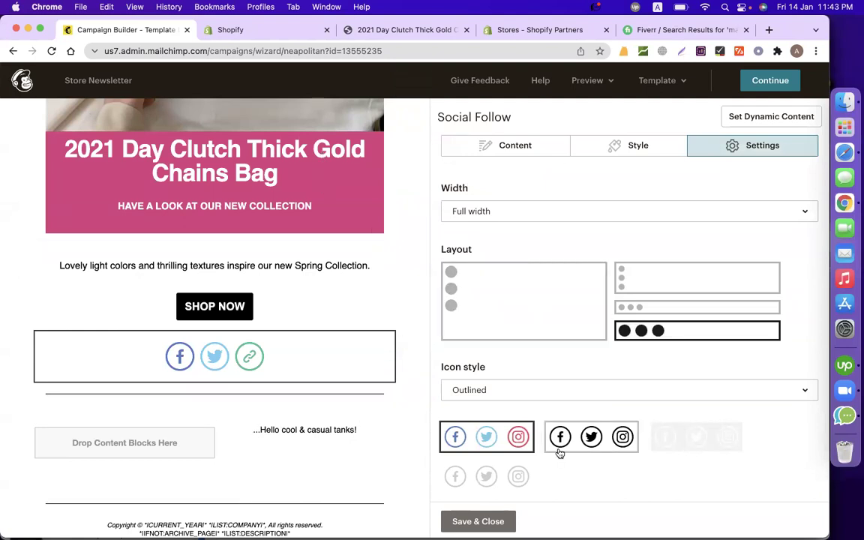
scroll(516, 375, up, 5)
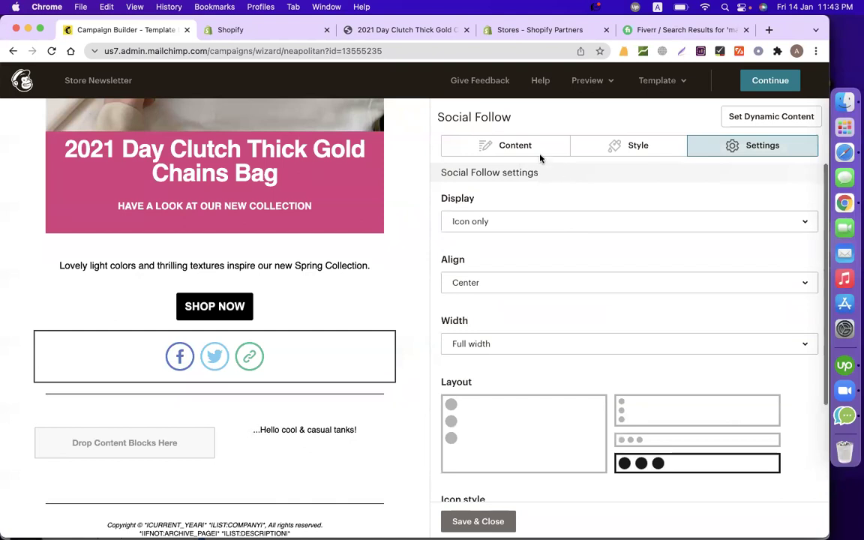
Verify the Facebook, Twitter and website link URLs, then save and close the block.
click(537, 149)
click(599, 227)
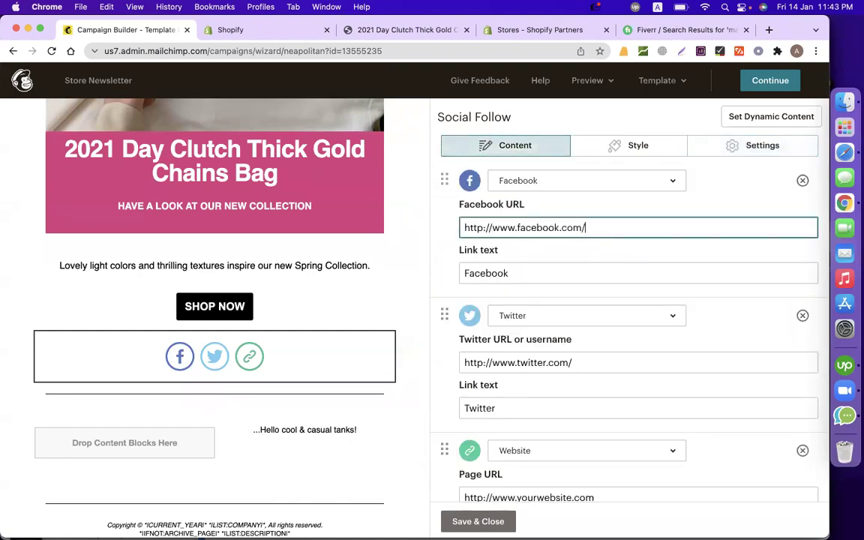
click(600, 362)
scroll(608, 365, down, 4)
click(601, 345)
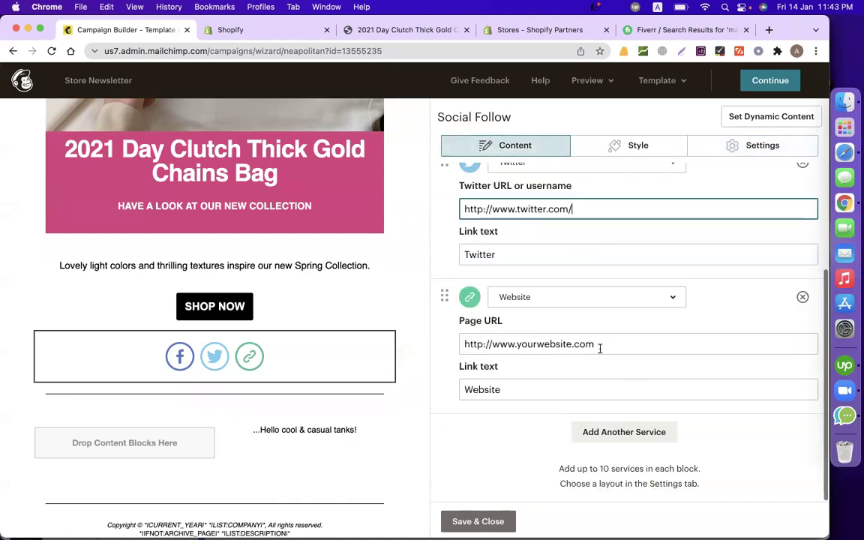
scroll(303, 276, up, 3)
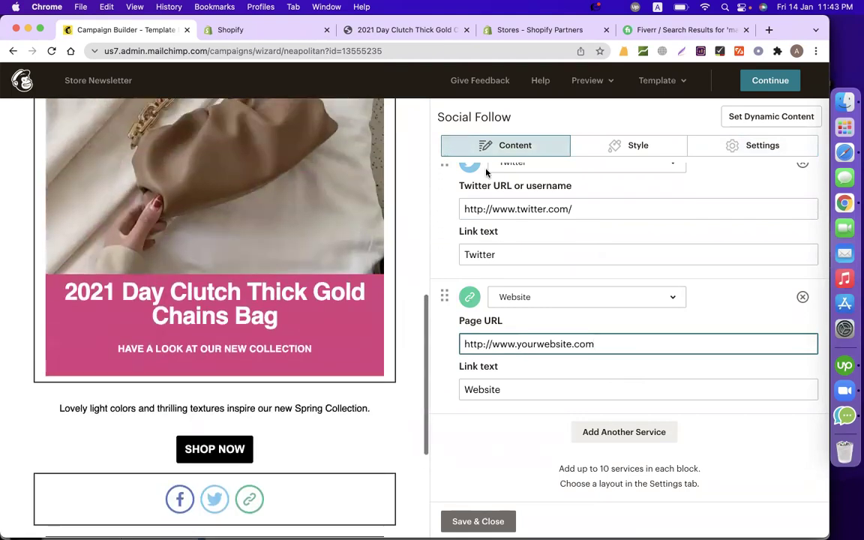
scroll(495, 285, up, 3)
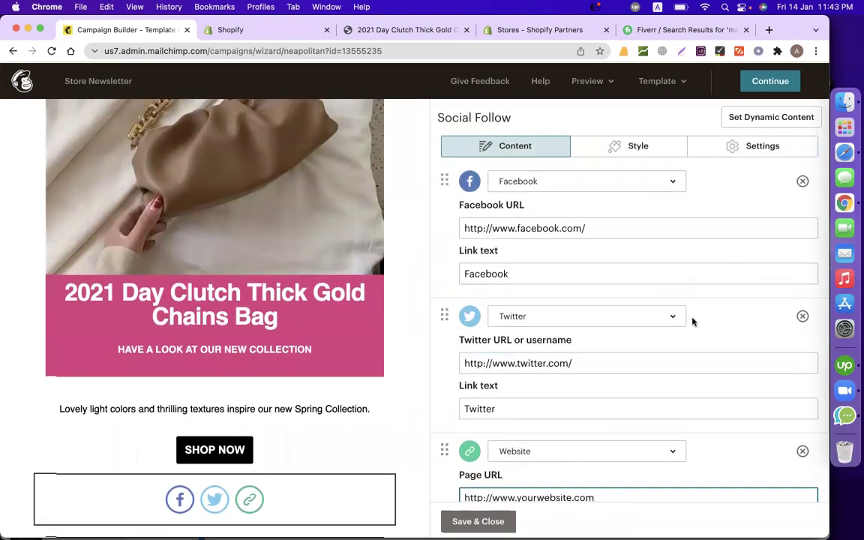
click(495, 526)
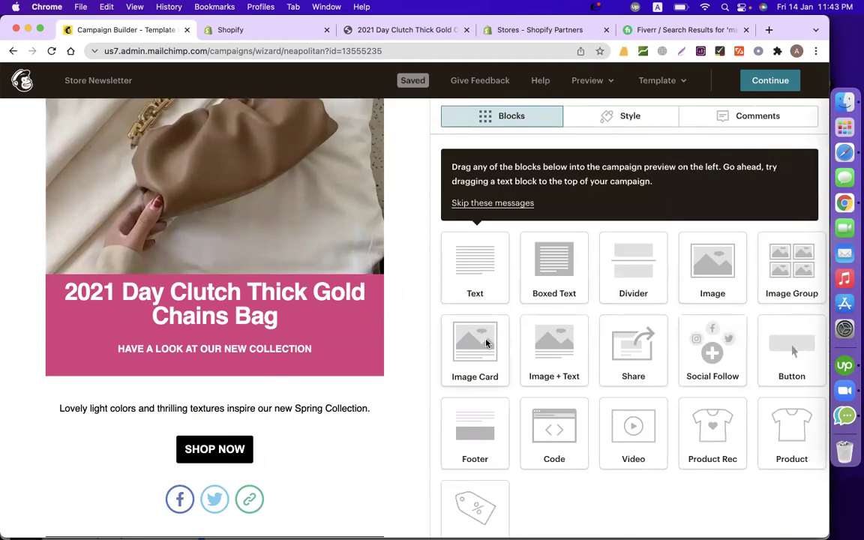
Place an Image + Text block below the pink banner and set it to two images.
drag(513, 346, 281, 341)
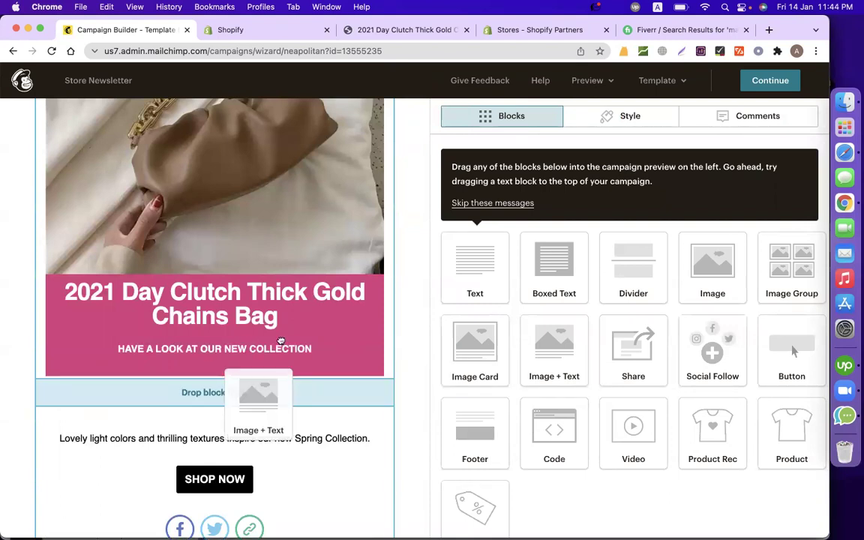
drag(247, 380, 246, 381)
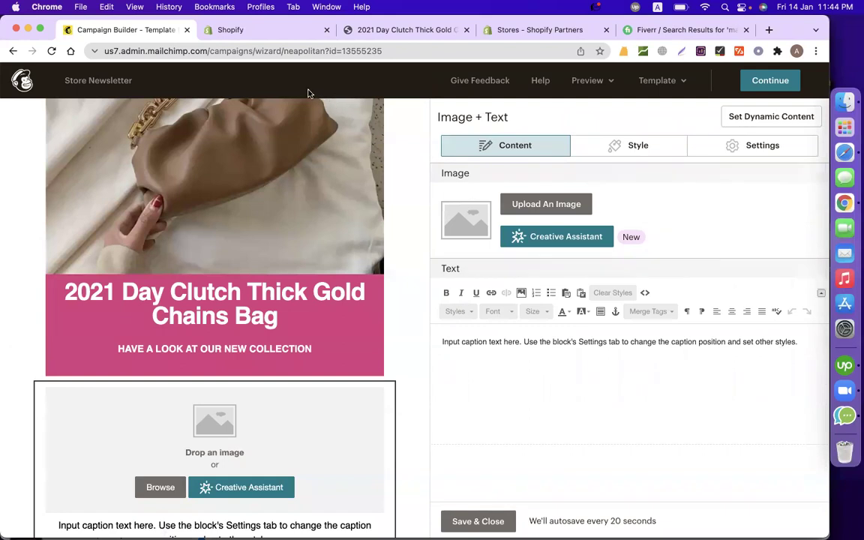
scroll(214, 210, down, 5)
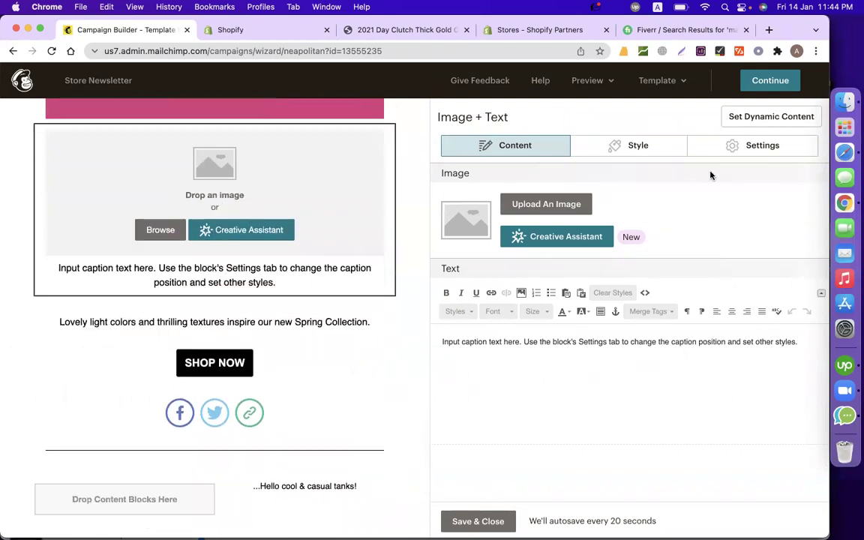
click(742, 145)
click(448, 239)
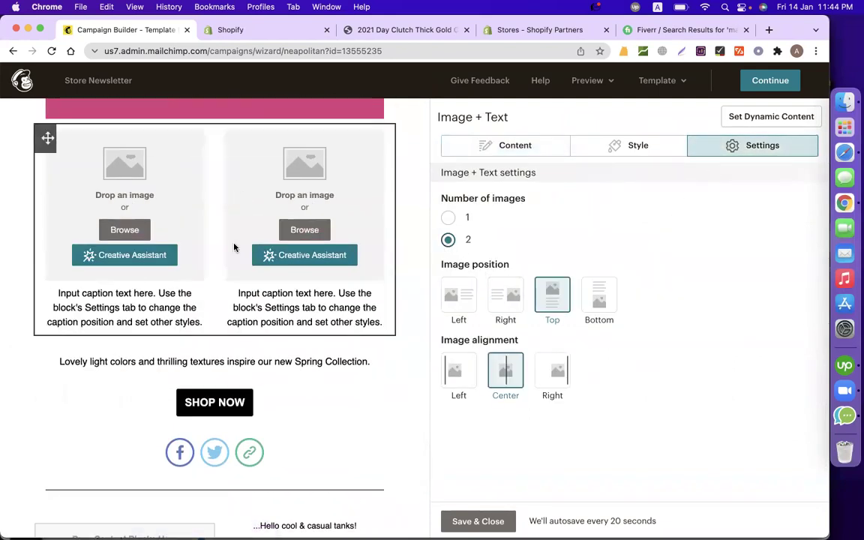
click(488, 146)
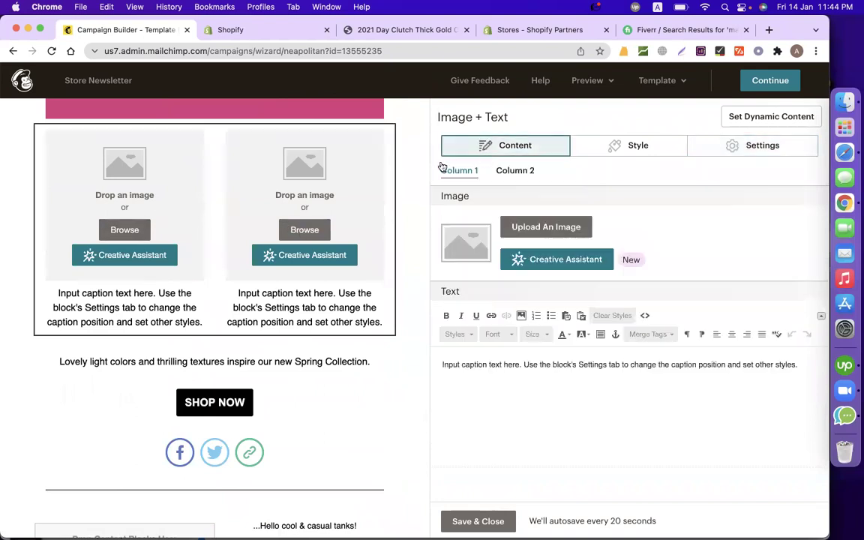
click(459, 173)
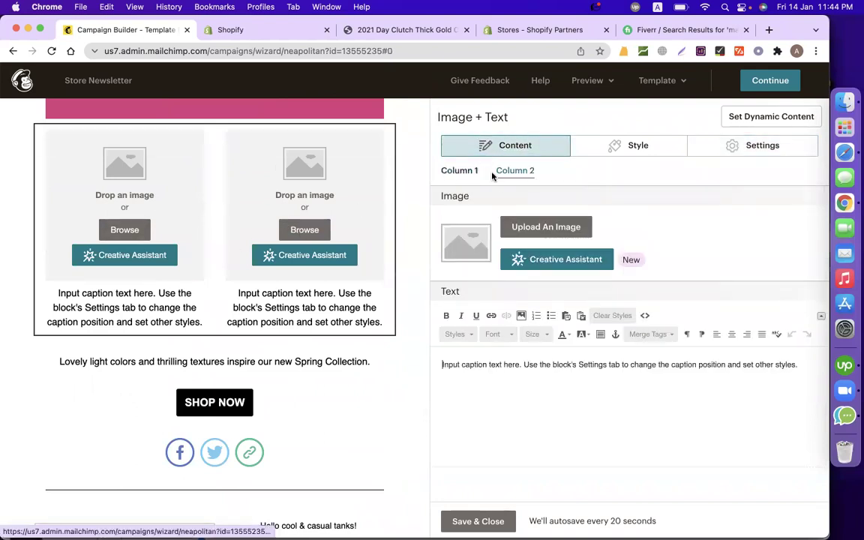